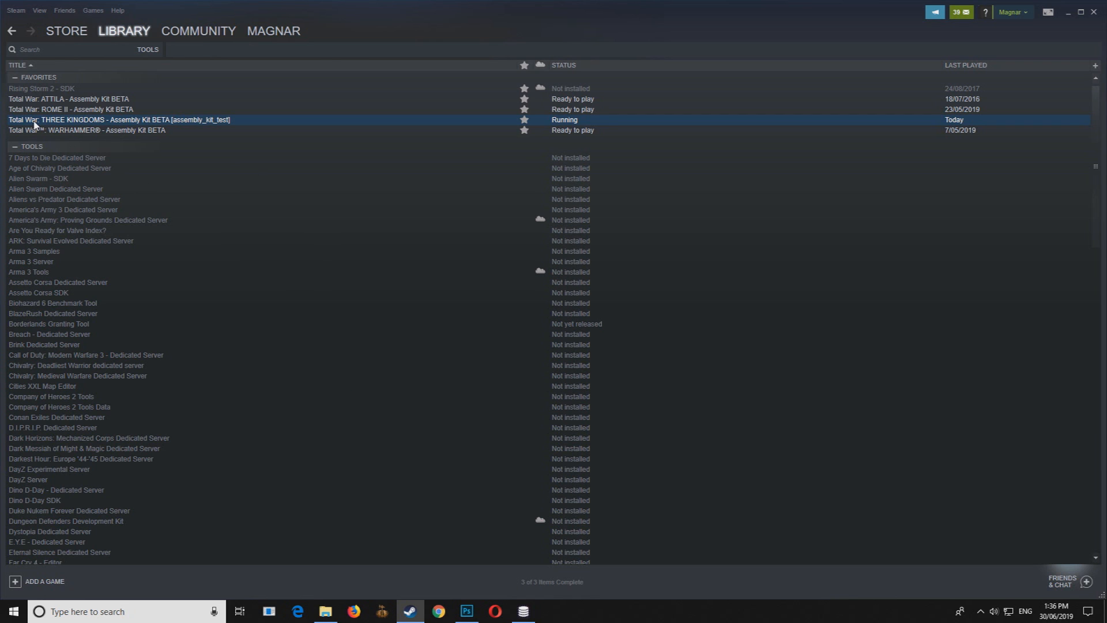
Step: Show the Tools category of the Steam library and switch to the Total War THREE KINGDOMS data folder in File Explorer
mouse_move(124, 31)
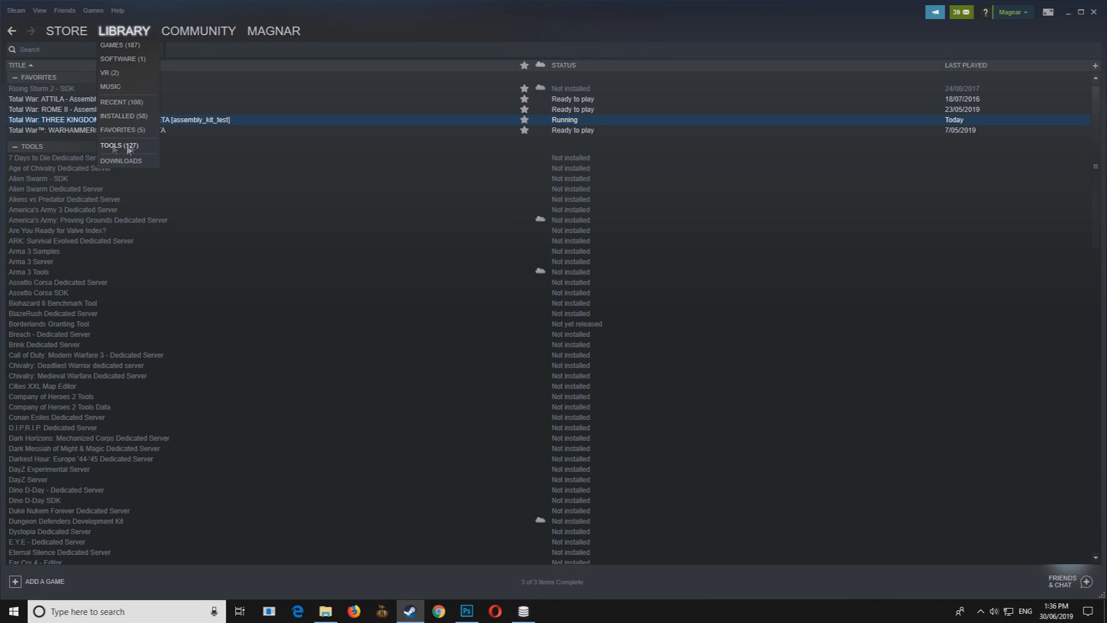
left_click(131, 147)
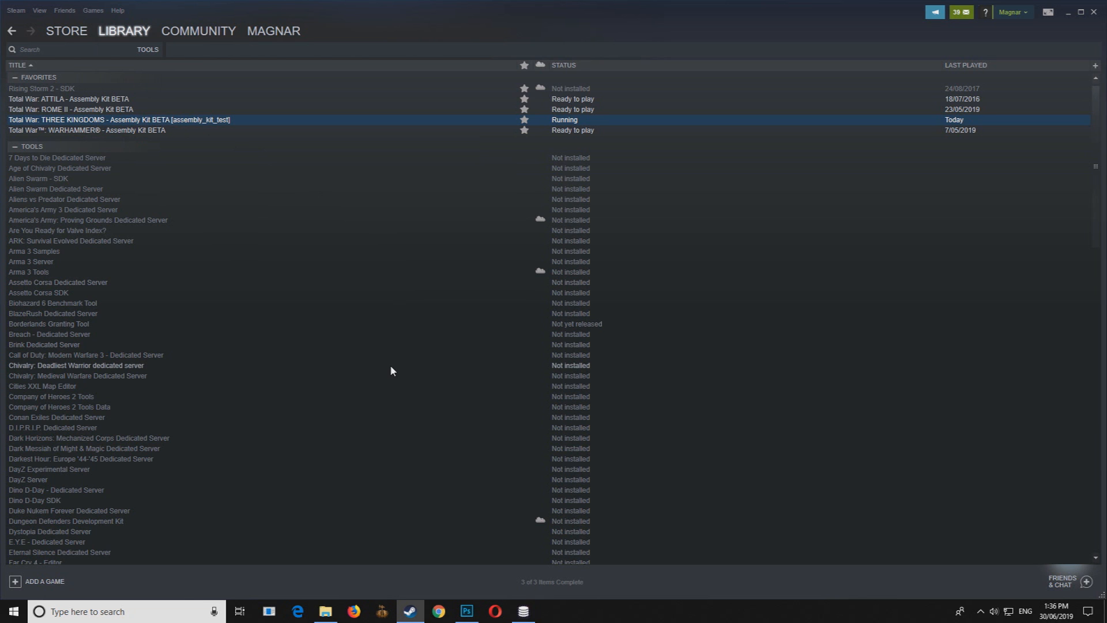
left_click(323, 612)
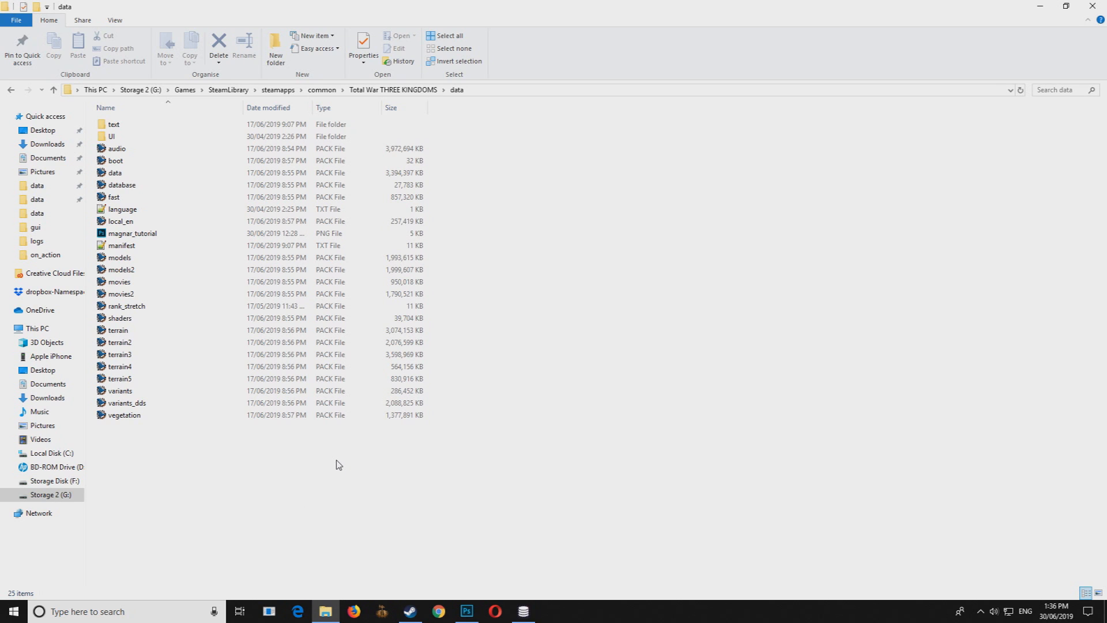
Step: Open the terrain pack from the data folder in Rusted PackFile Manager and close it again
left_click_drag(317, 449, 270, 508)
left_click(241, 332)
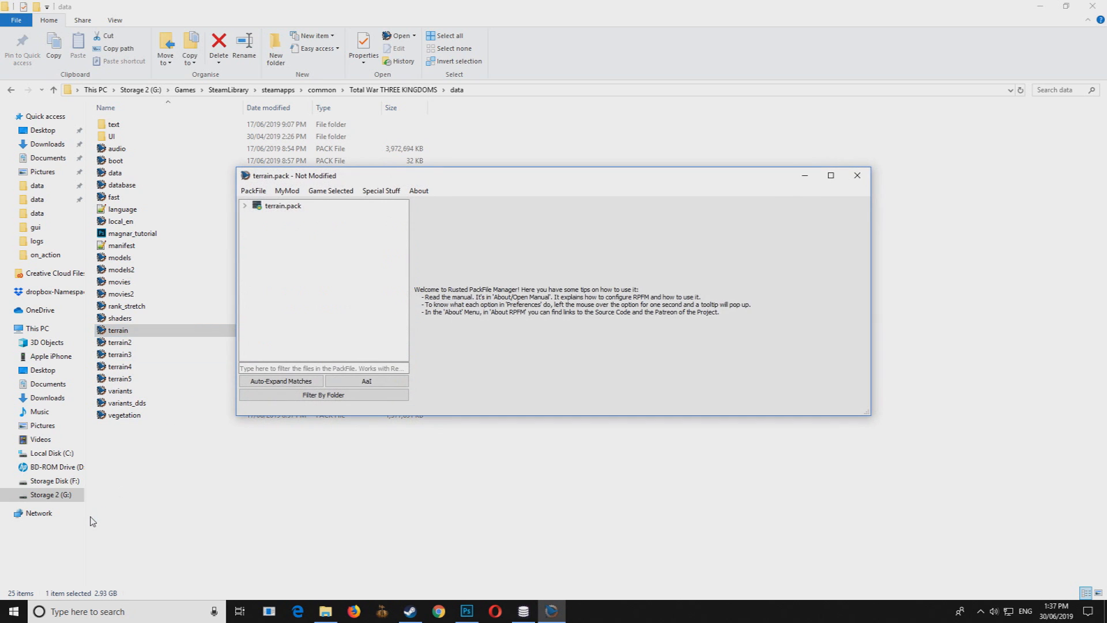
left_click(858, 175)
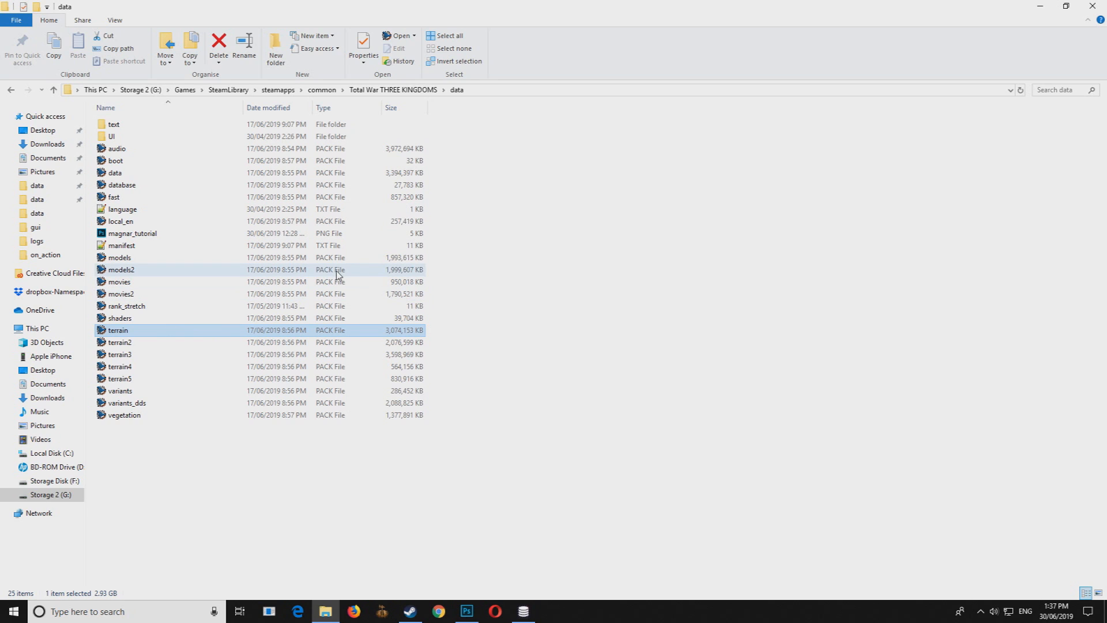
Step: Open the database pack in a maximized Rusted PackFile Manager window and expand its db folder to browse the tables
left_click(287, 234)
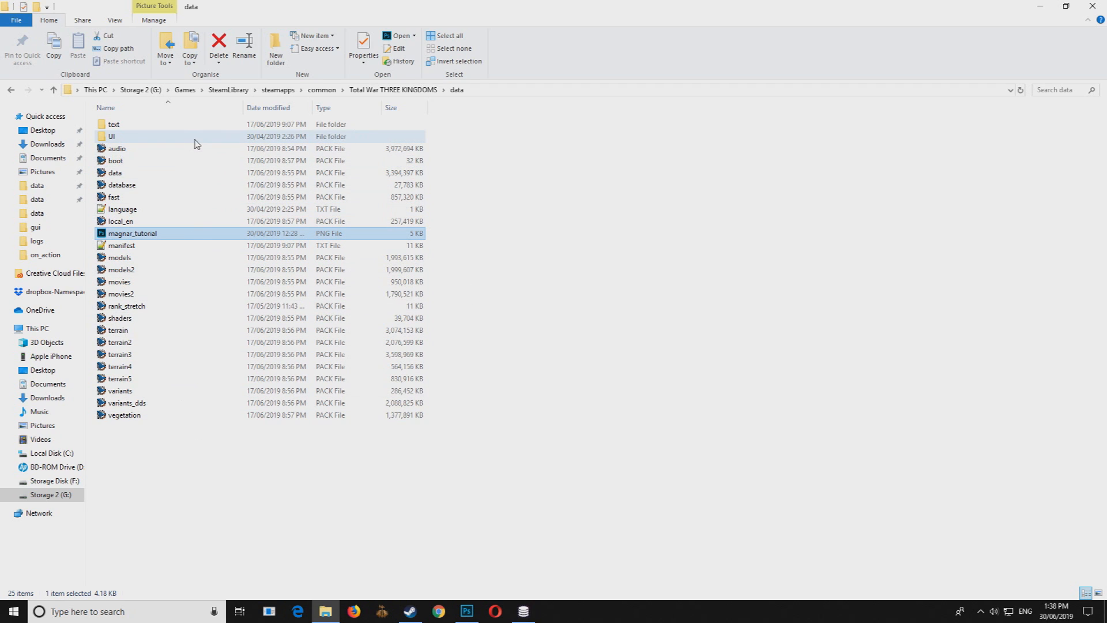
left_click(176, 184)
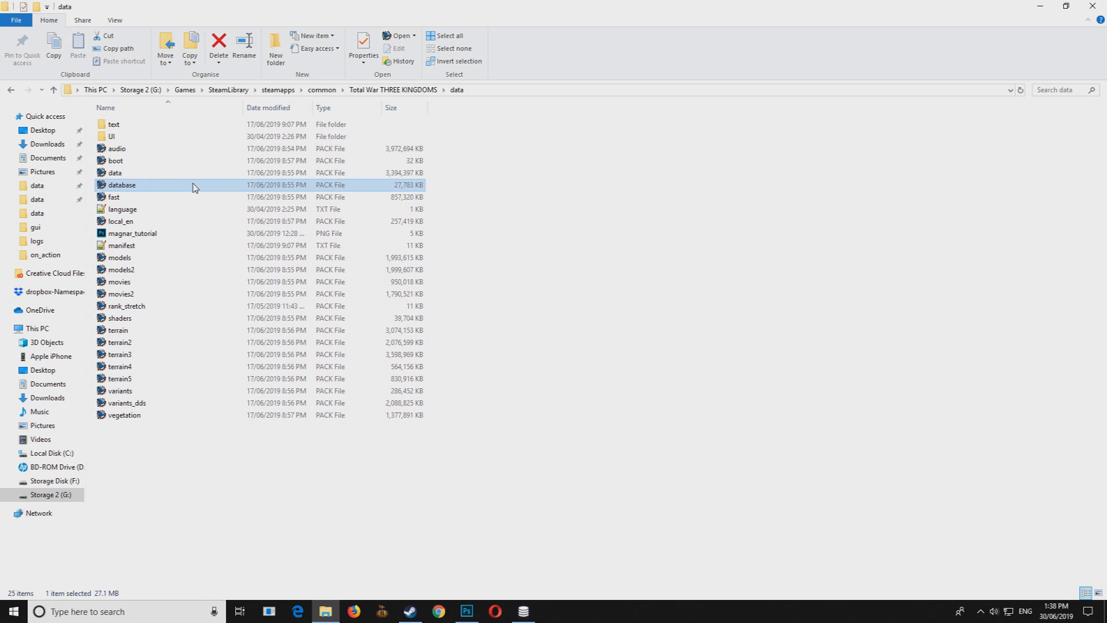
double_click(165, 188)
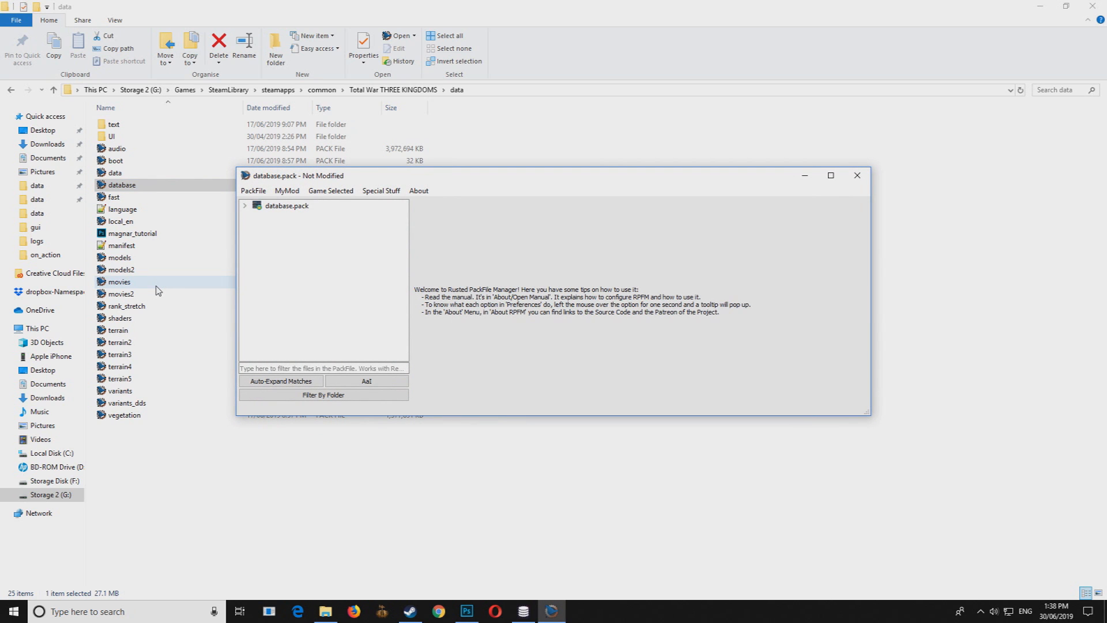
left_click(831, 179)
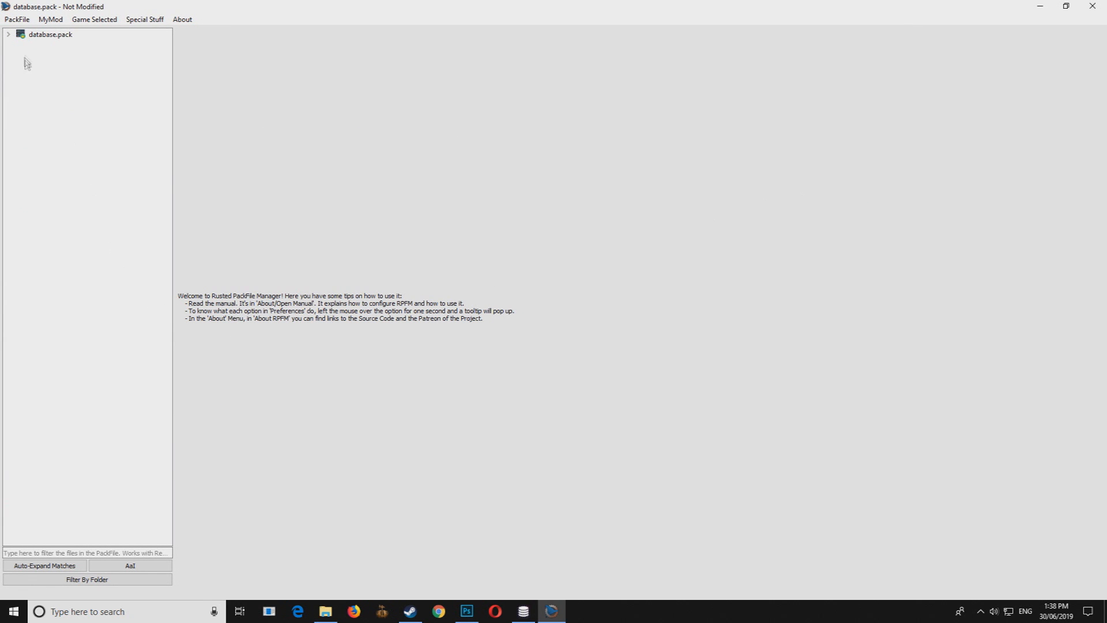
double_click(21, 36)
left_click(20, 47)
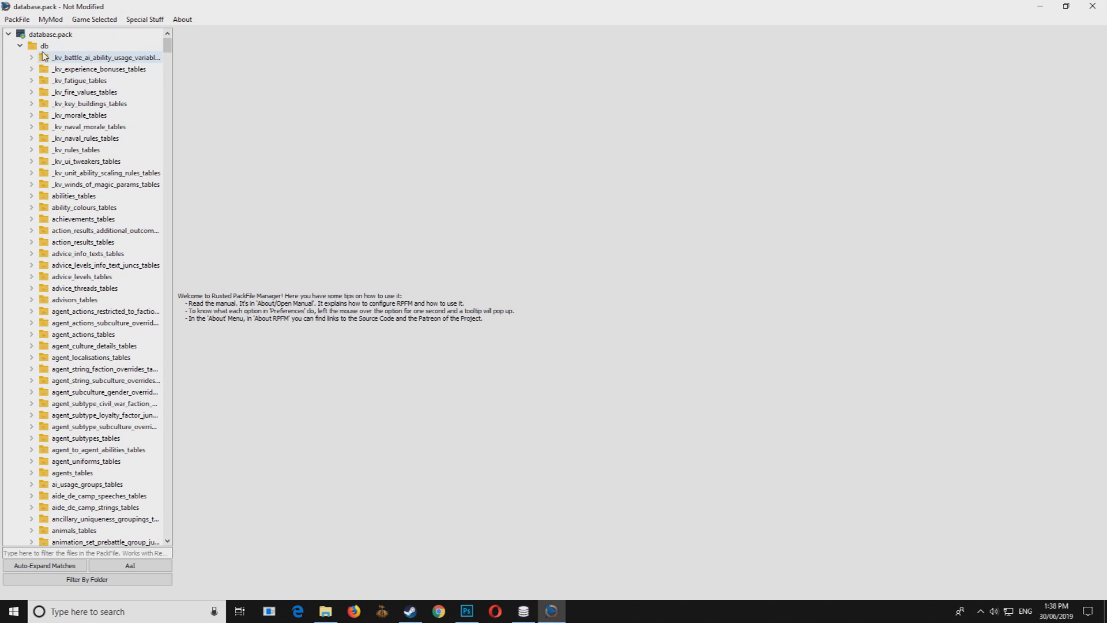
left_click_drag(168, 44, 132, 24)
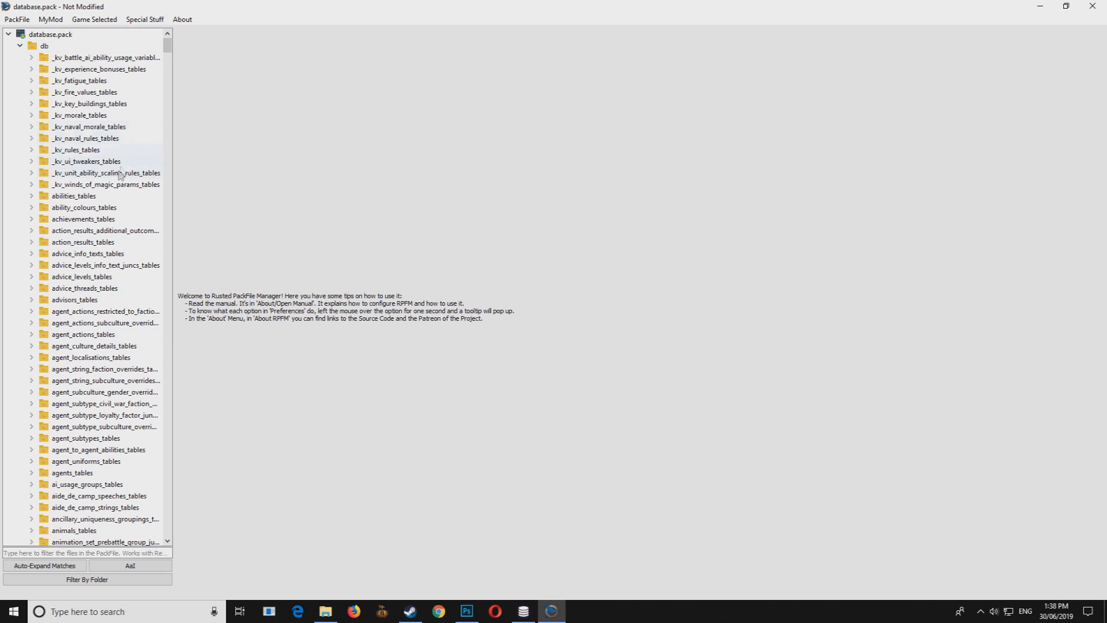
left_click_drag(169, 50, 174, 10)
Step: View the data table inside _kv_fire_values_tables and select the value of fire_intensity_increase
left_click(33, 92)
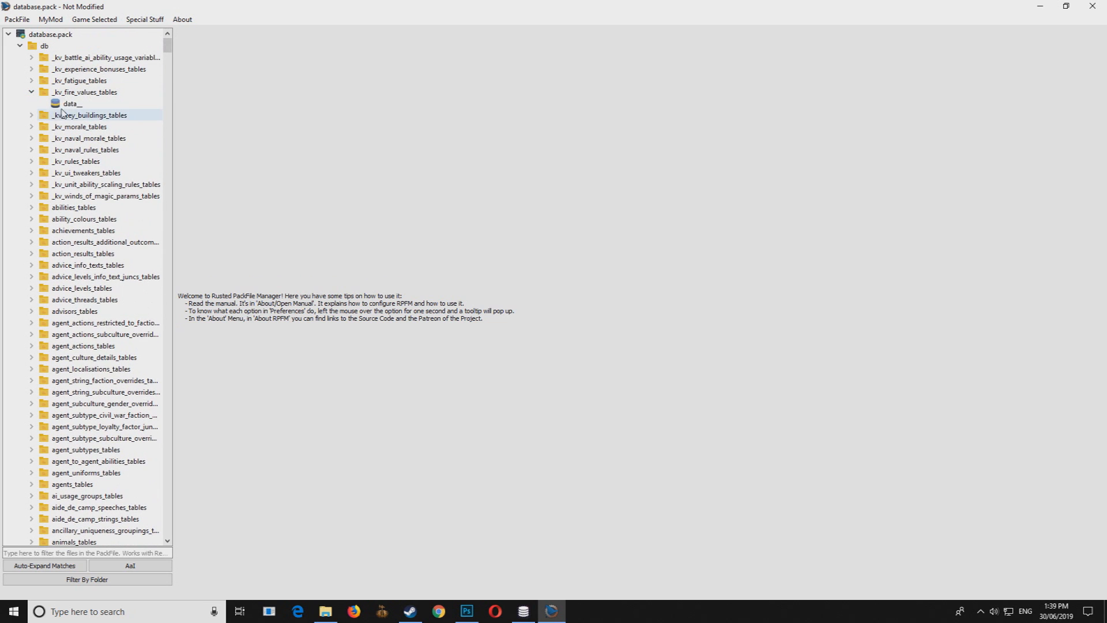
left_click(69, 104)
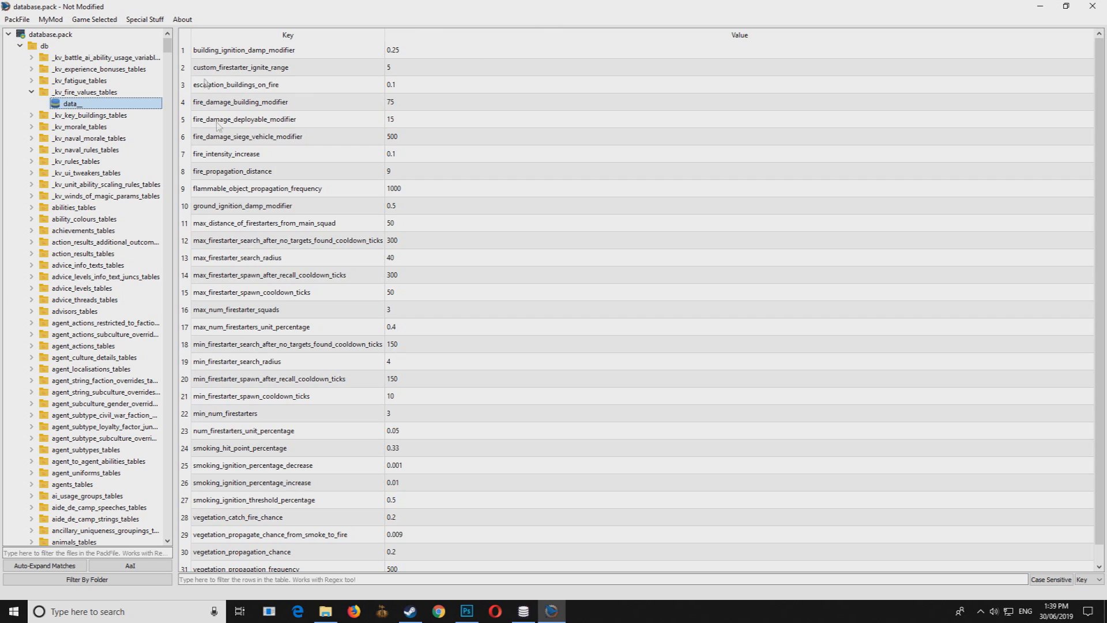
left_click(430, 157)
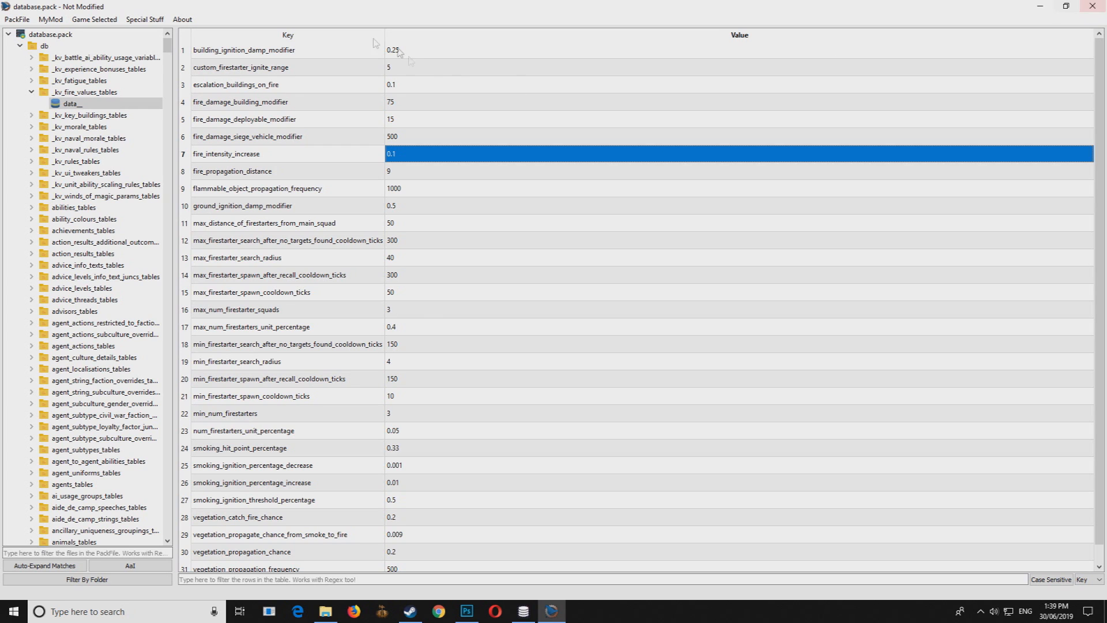
Step: Review the available PackFile commands without running any and close the database pack
left_click(17, 20)
left_click(209, 2)
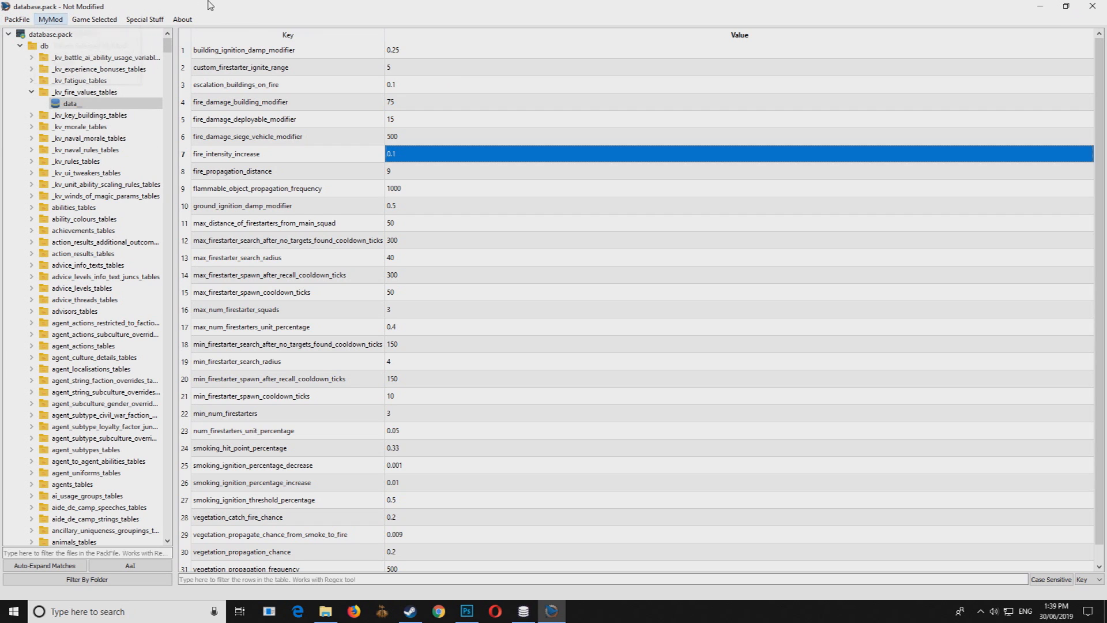
left_click(18, 20)
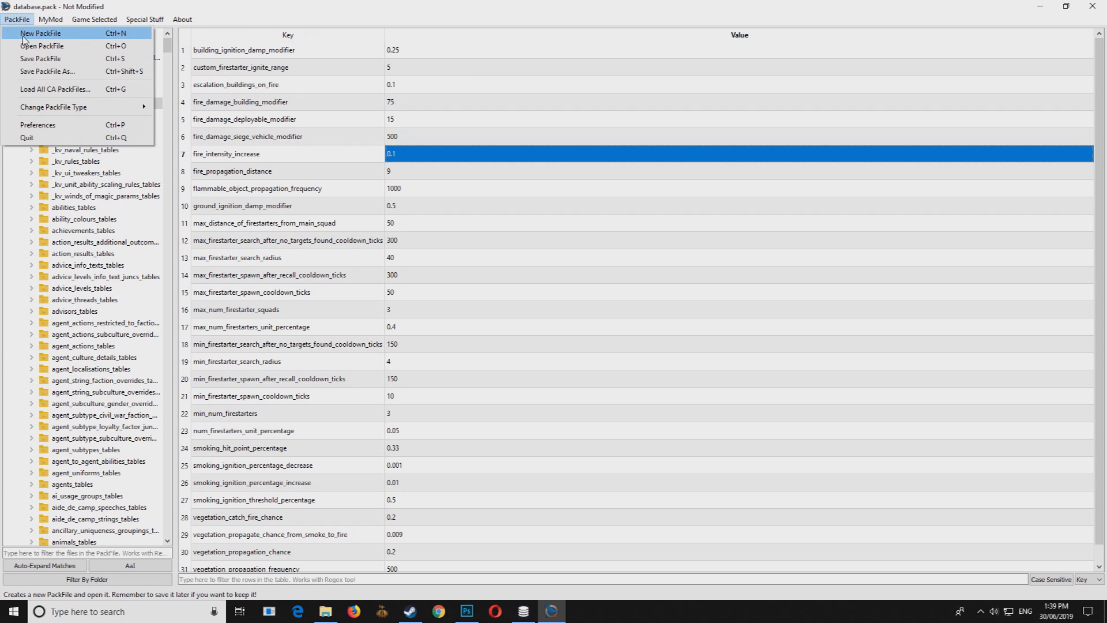
left_click(808, 4)
left_click(1093, 5)
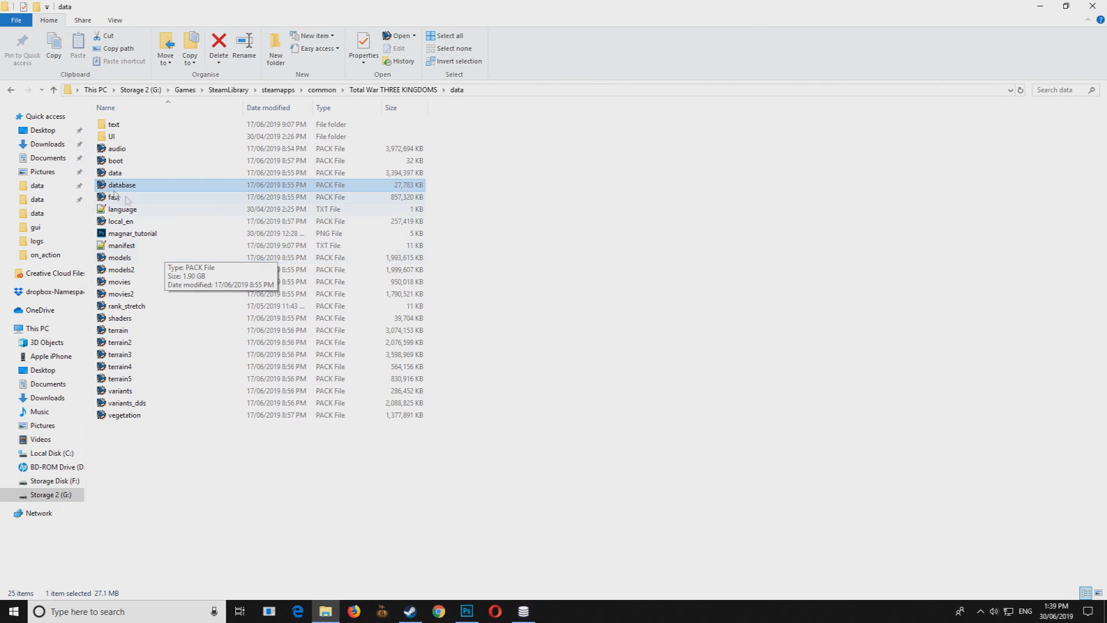
Step: Open the data pack and locate startpos_historical.esf in the campaigns folder under 3k_main_campaign_map
double_click(107, 174)
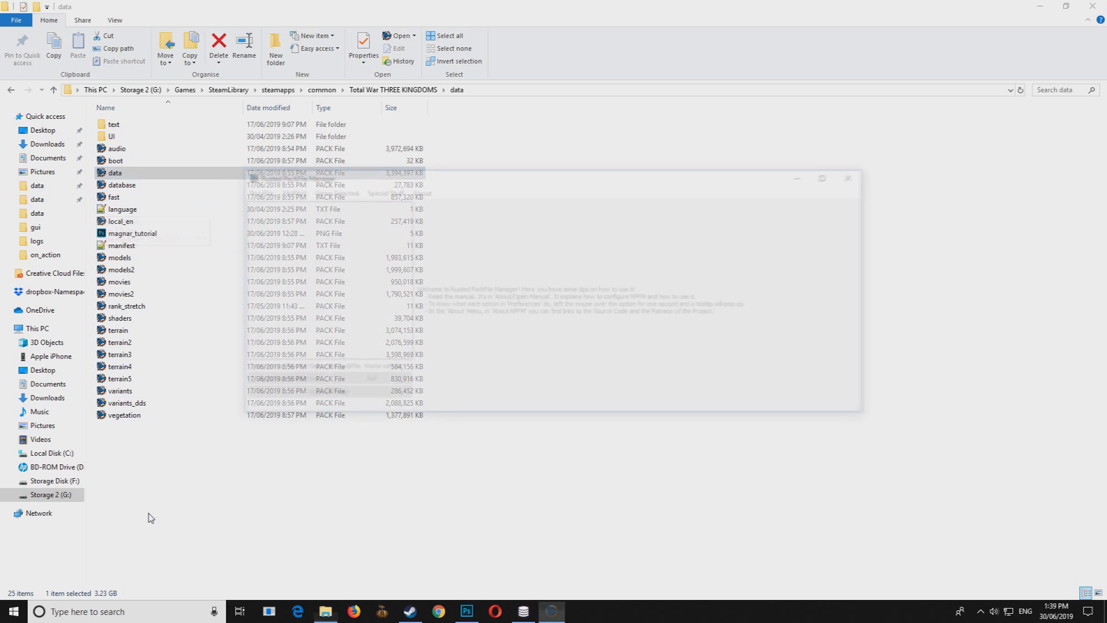
left_click(830, 176)
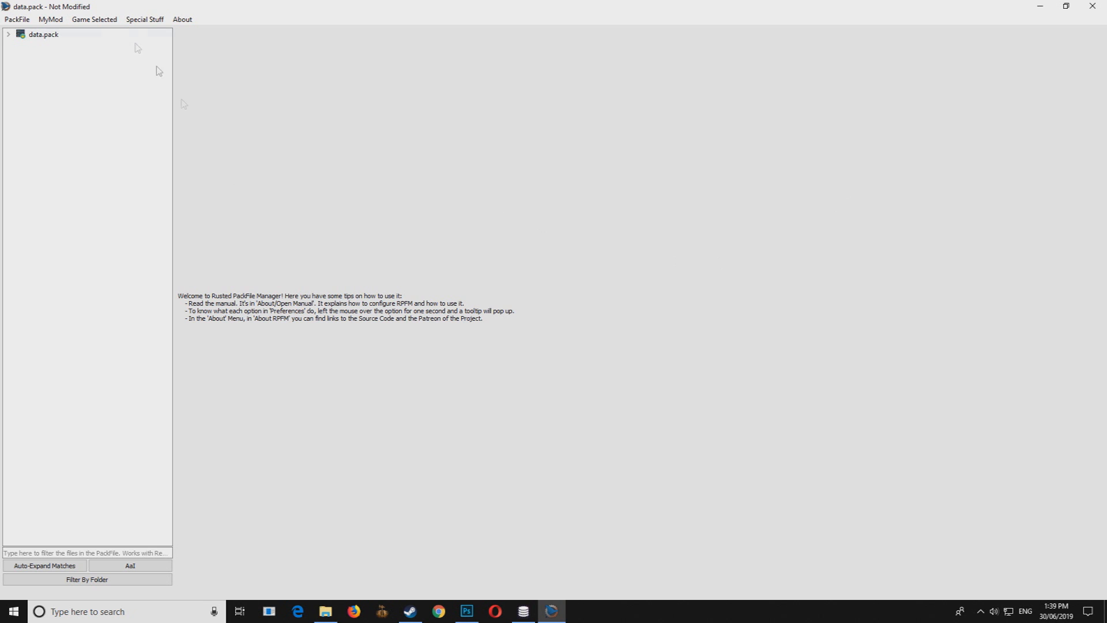
left_click(9, 35)
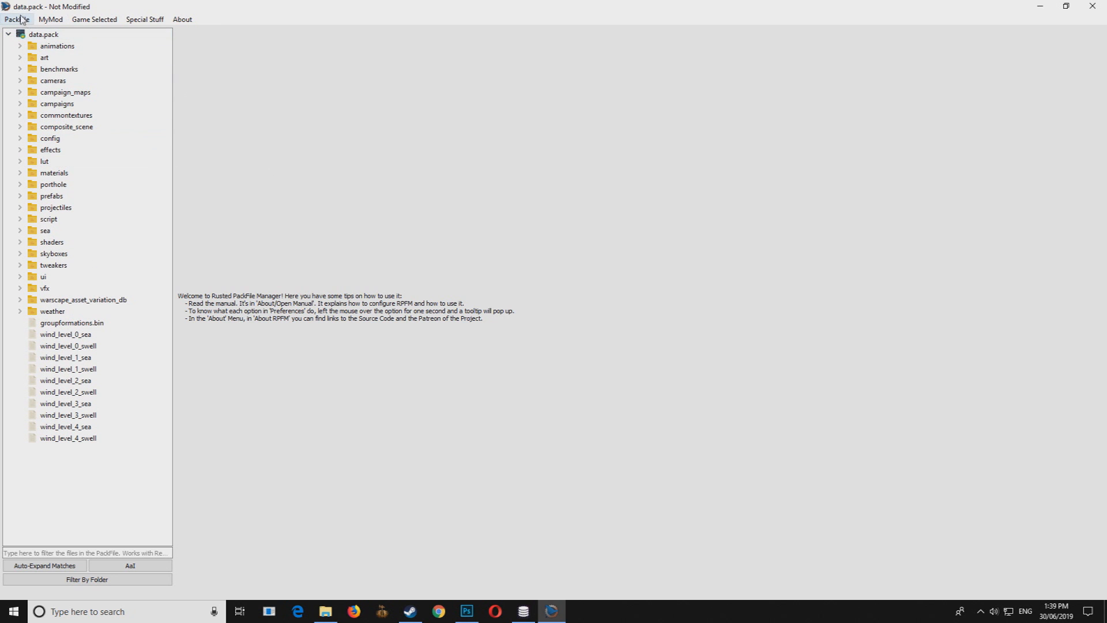
left_click(20, 105)
left_click(32, 115)
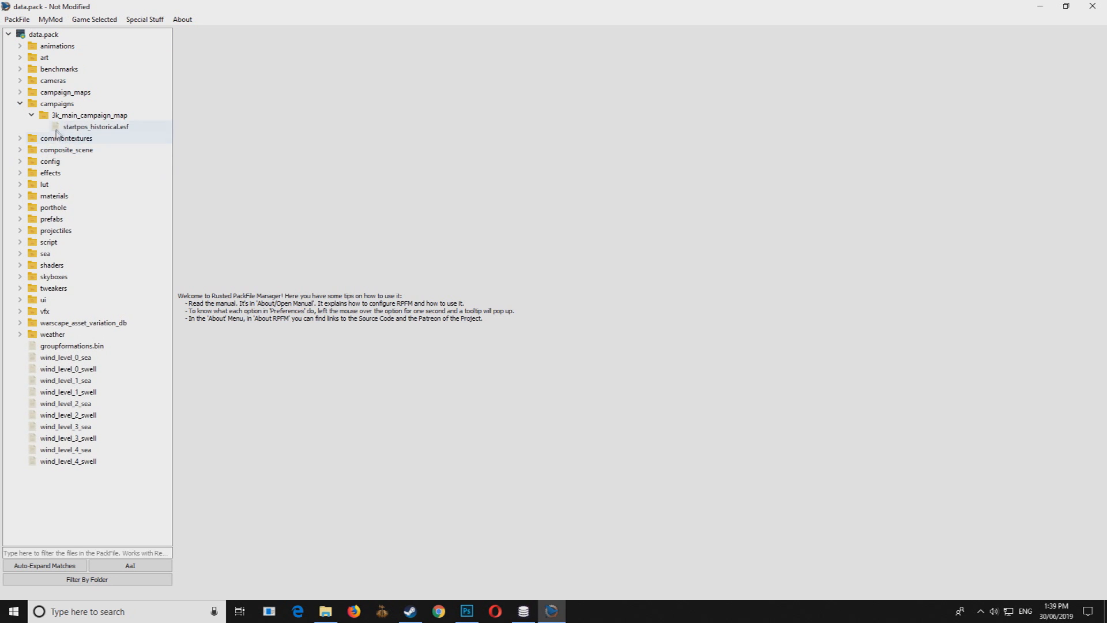
left_click(95, 127)
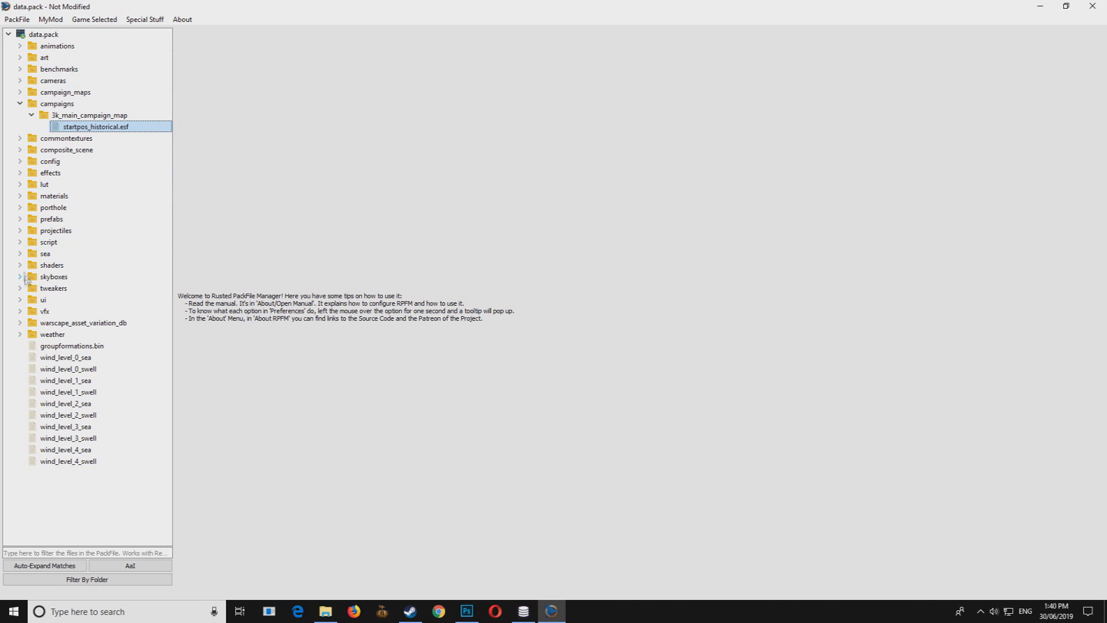
Step: Inspect the script and animations folders of the data pack, select its ui folder, and close the pack
left_click(21, 243)
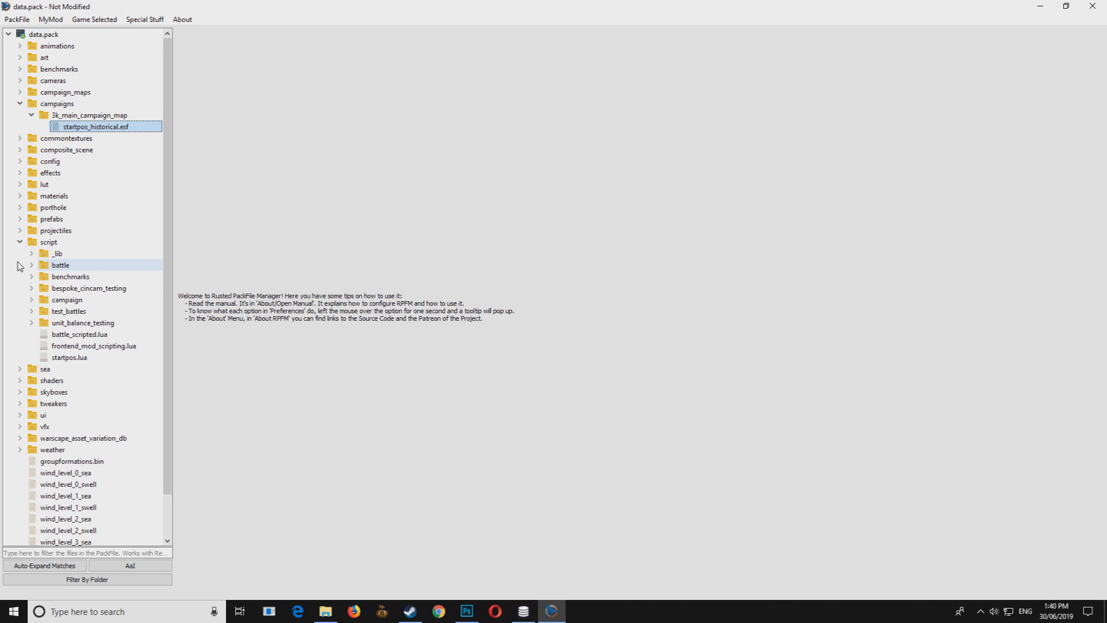
left_click(20, 47)
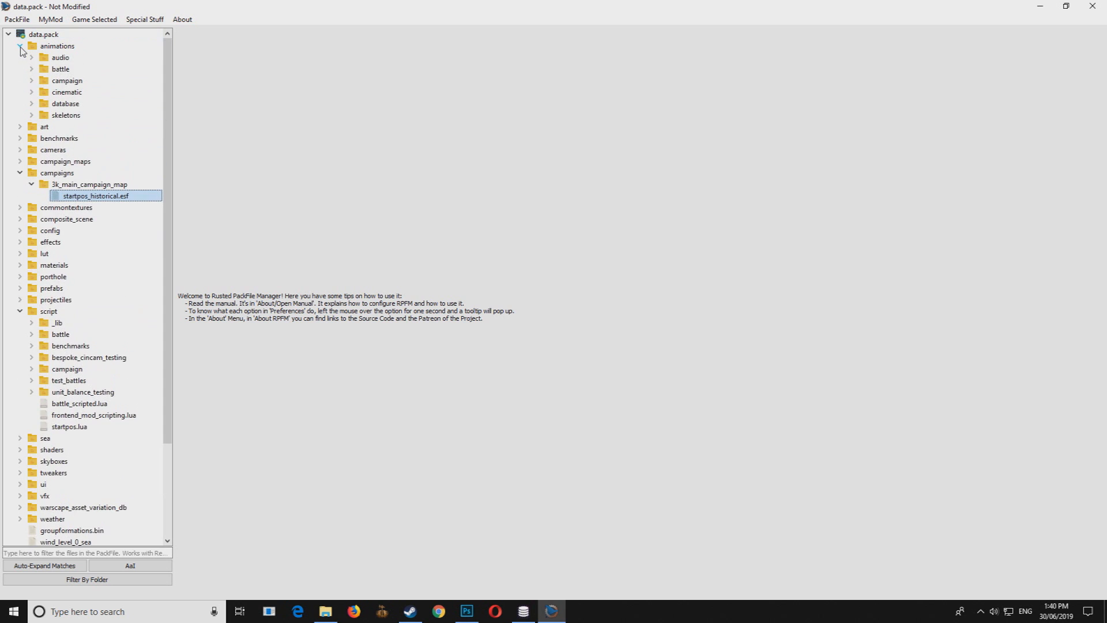
left_click(23, 488)
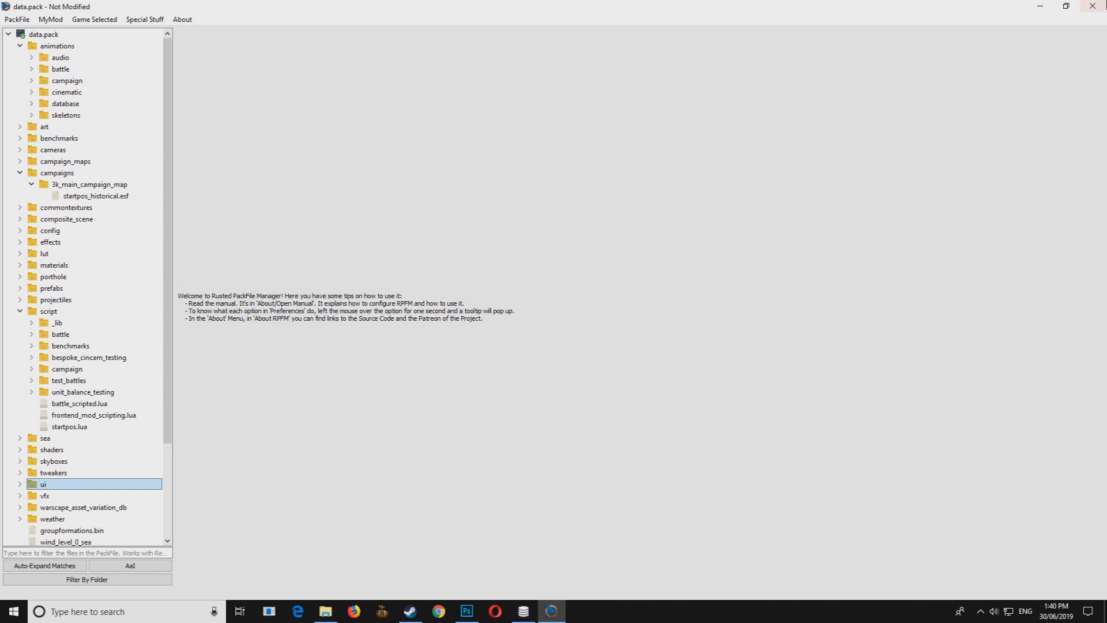
left_click(1093, 6)
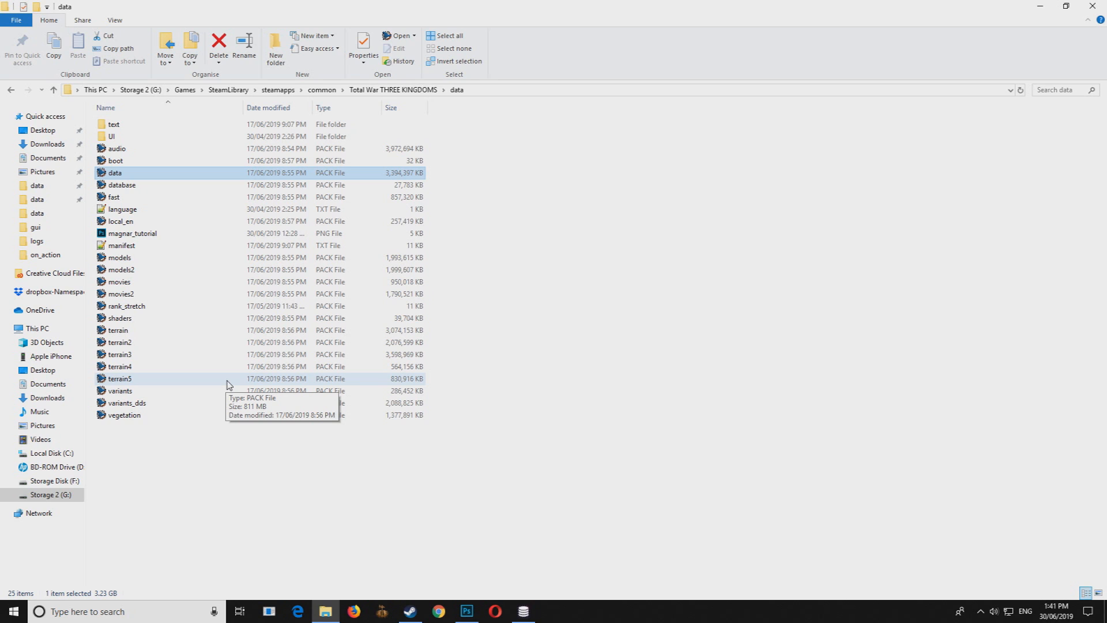
Step: Open the local_en pack in a maximized window and expand the db folder inside text
left_click(129, 222)
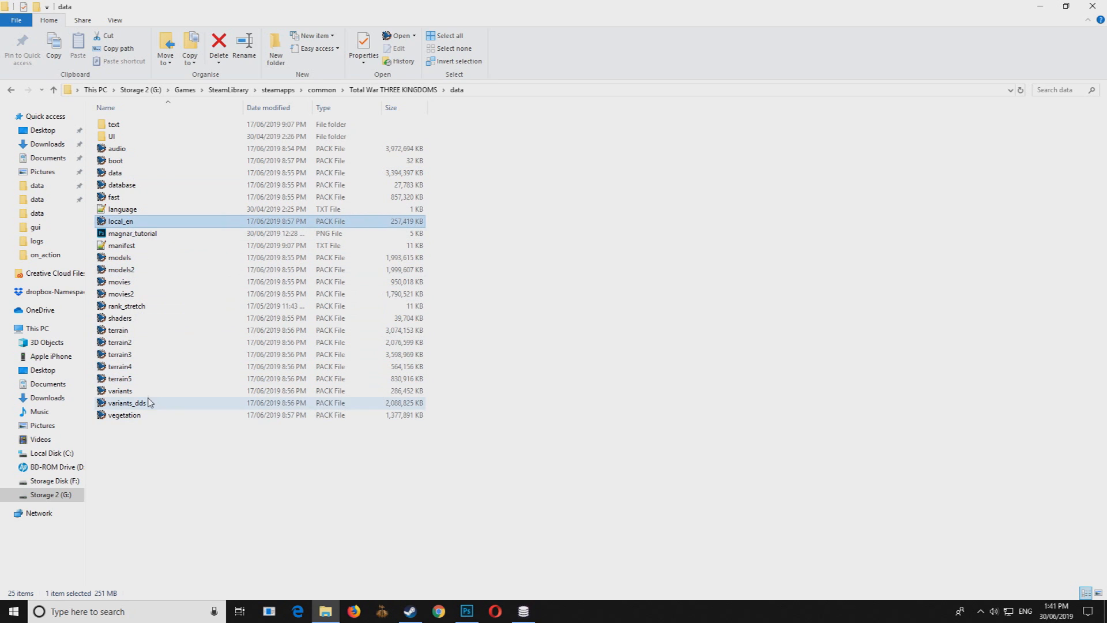
double_click(128, 225)
left_click(246, 206)
double_click(428, 176)
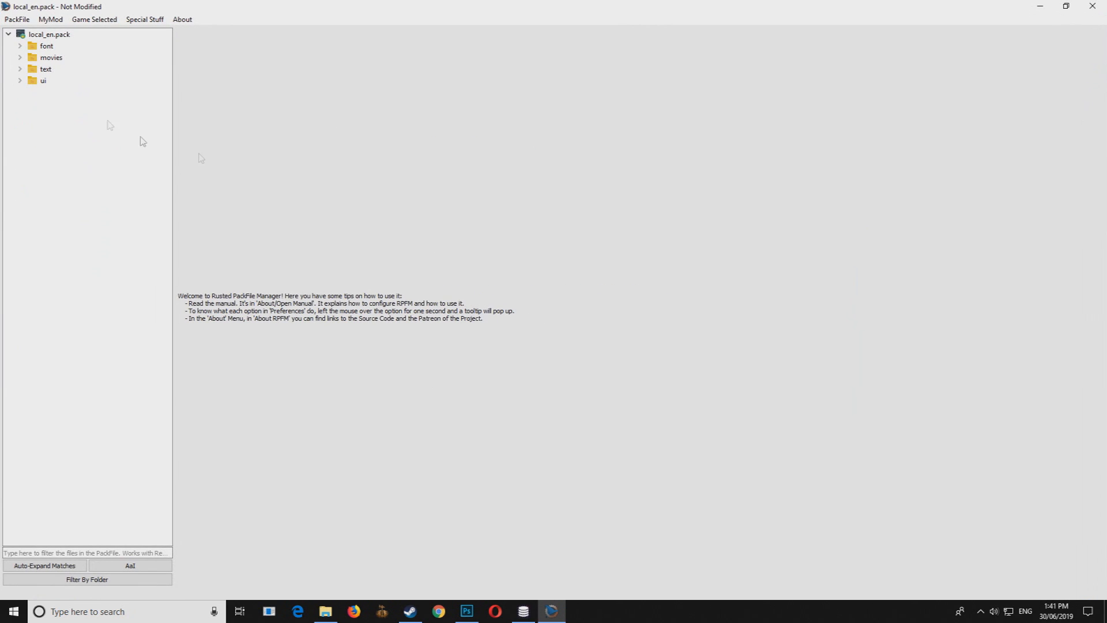
double_click(26, 68)
left_click(32, 80)
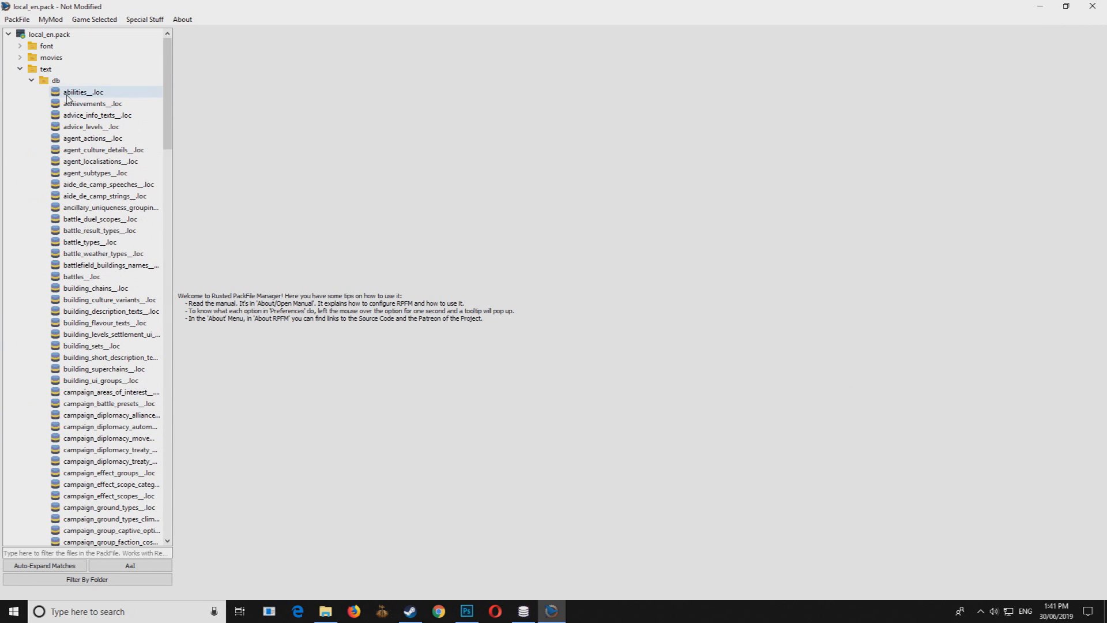
Step: View the abilities__.loc table, select the text of abilities_on_screen_description_hinder_character, and close the local_en pack
left_click(67, 94)
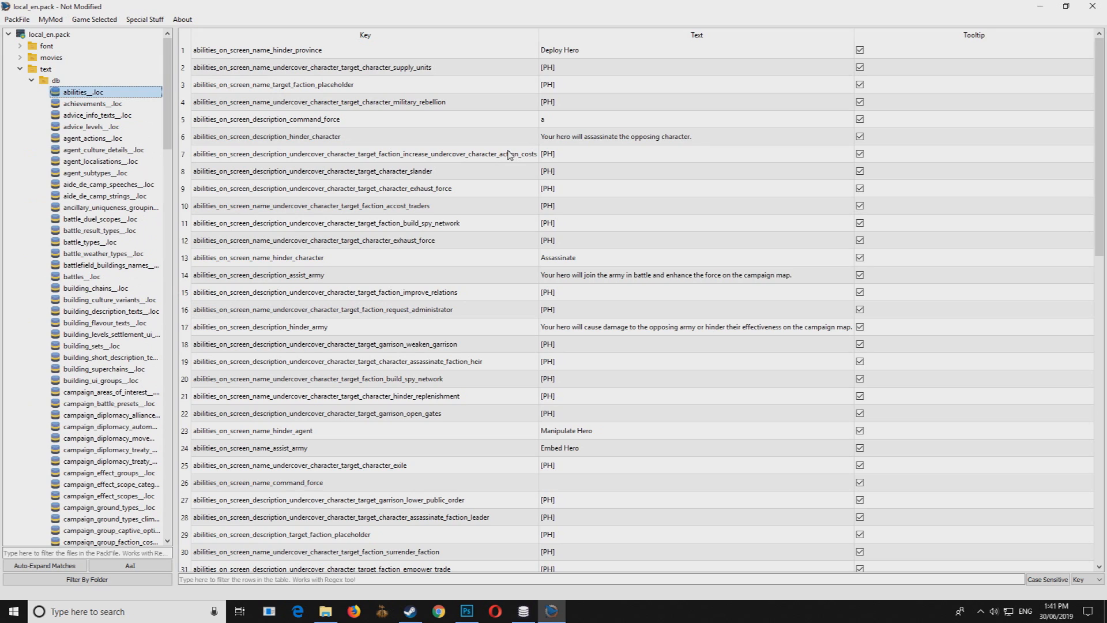
left_click(267, 56)
left_click(575, 136)
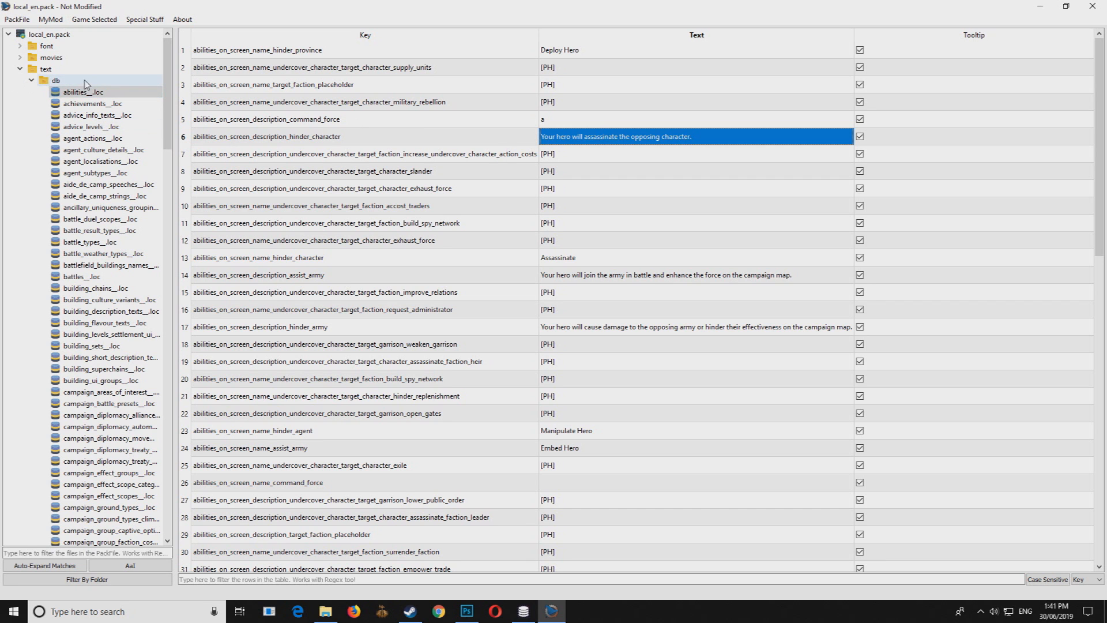
left_click(32, 82)
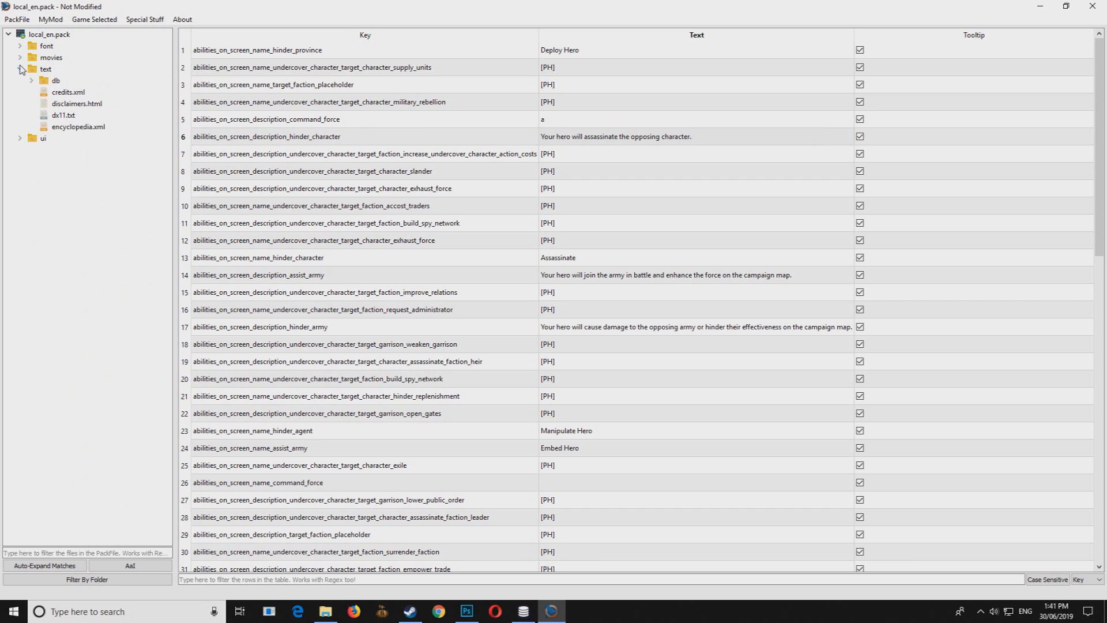
left_click(1093, 6)
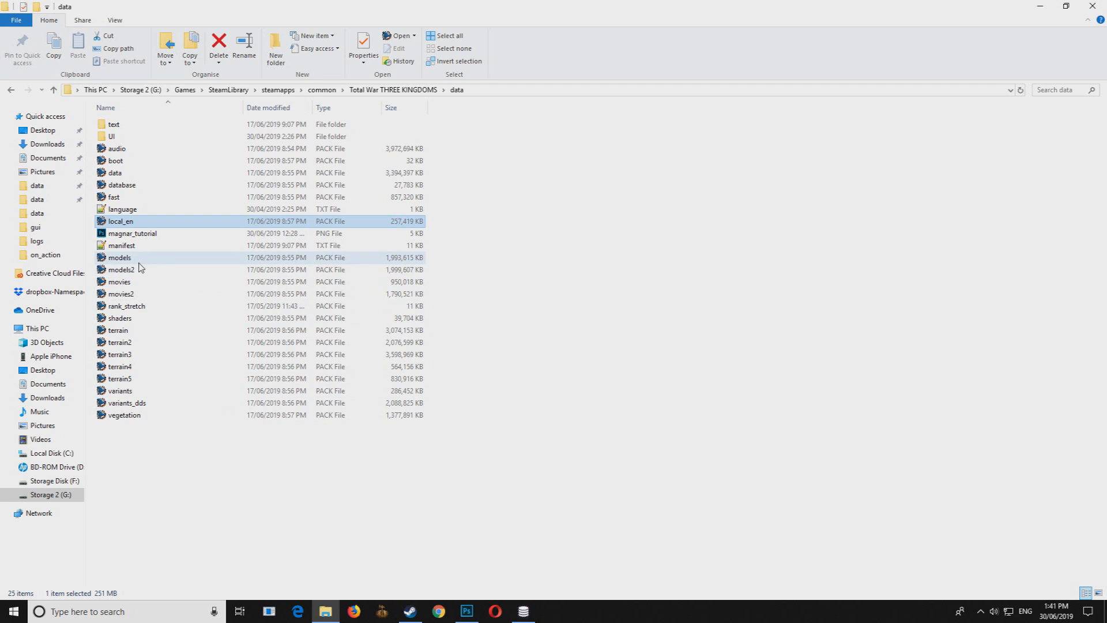
Step: Open the variants pack in a maximized window and expand its variantmeshes folder
left_click(128, 391)
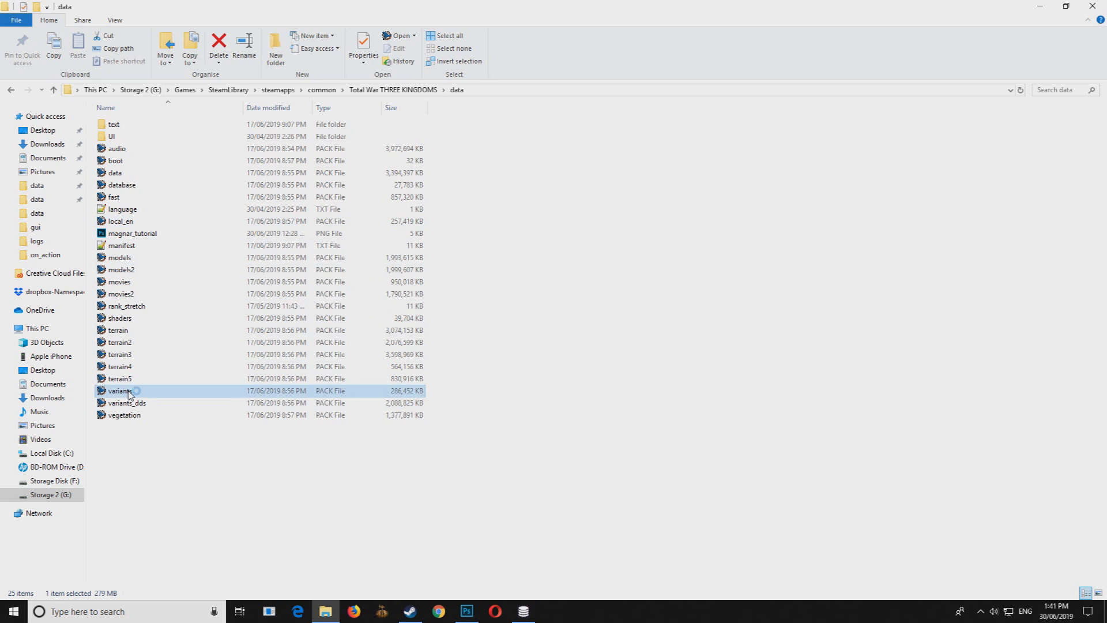
double_click(128, 391)
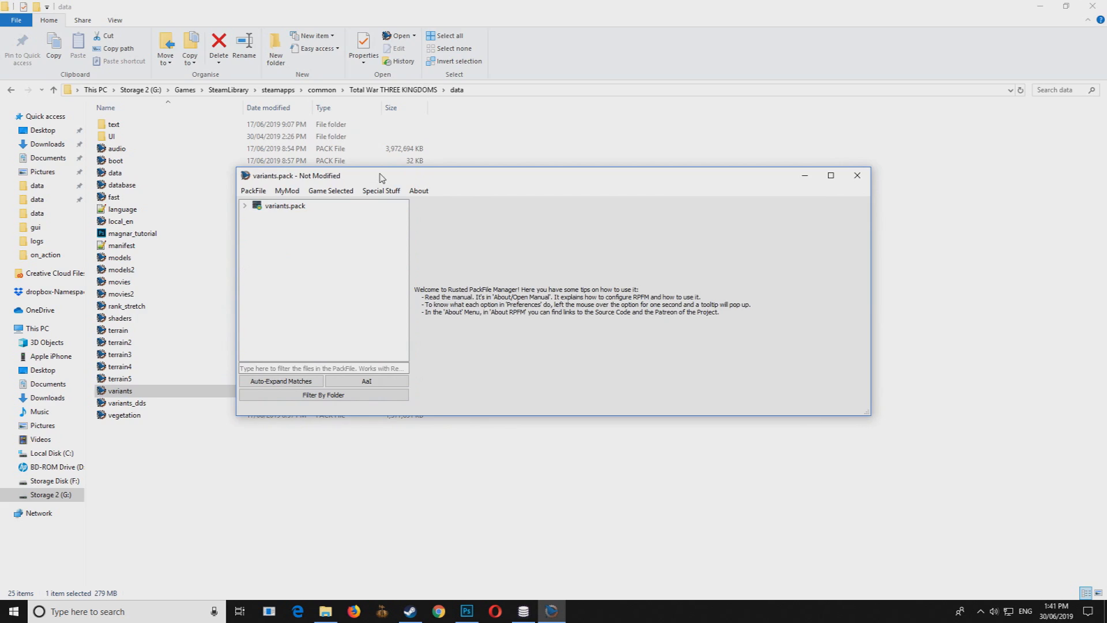
double_click(382, 175)
left_click(9, 34)
left_click(20, 45)
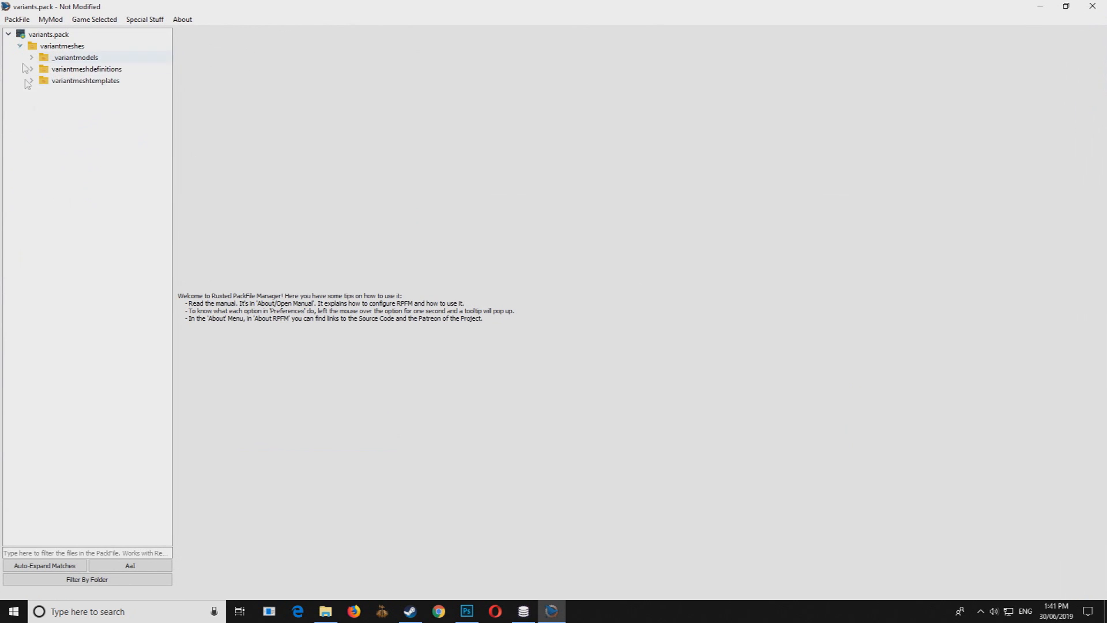
Step: View the civilian_urban_noble definition in the variantmeshdefinitions folder, and close the variants pack
left_click(31, 69)
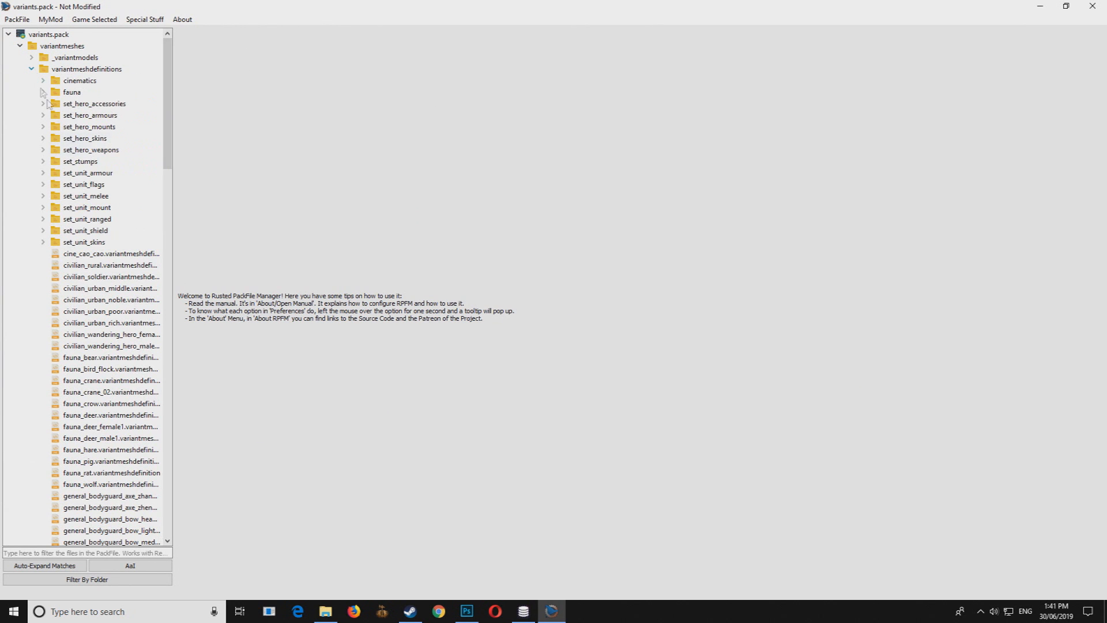
left_click(134, 299)
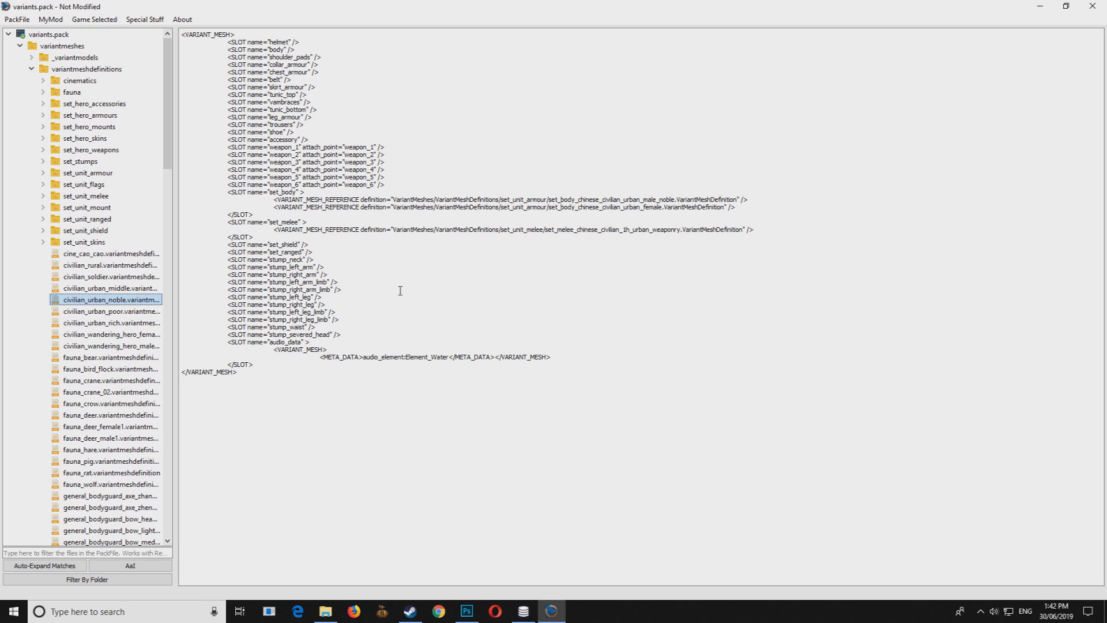
left_click(1094, 5)
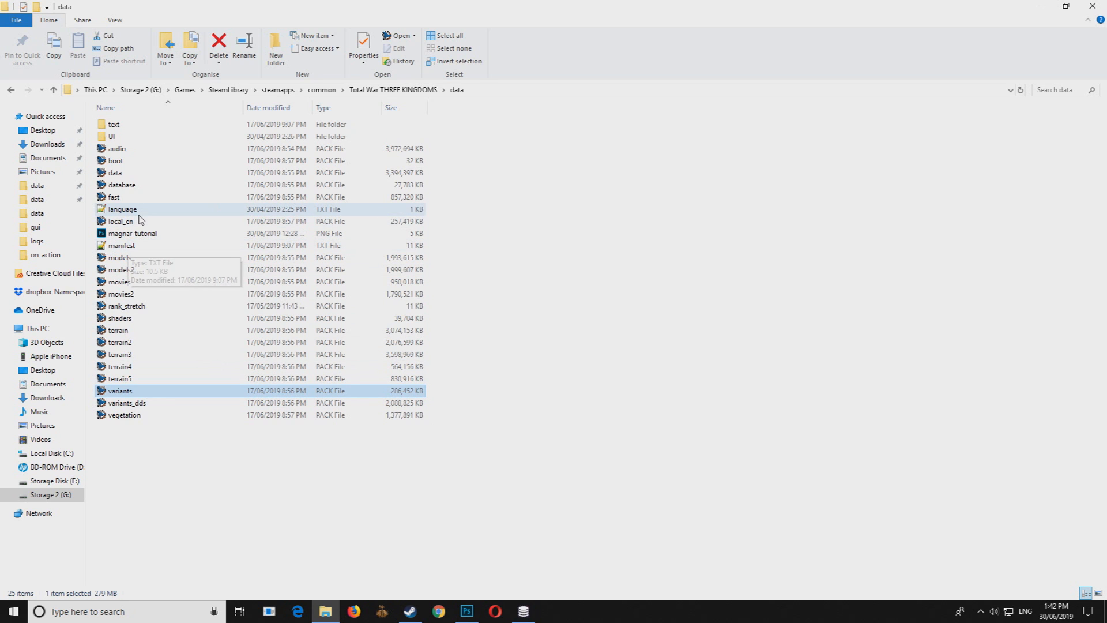
Step: Open the database pack in a maximized window and expand its db folder to list the tables
double_click(150, 186)
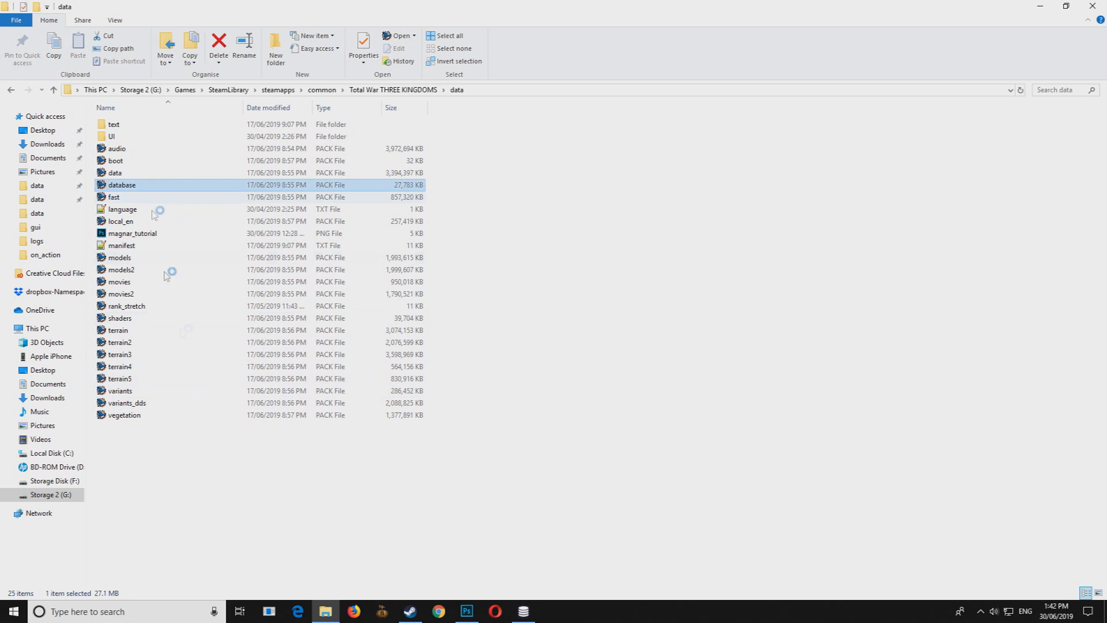
double_click(346, 176)
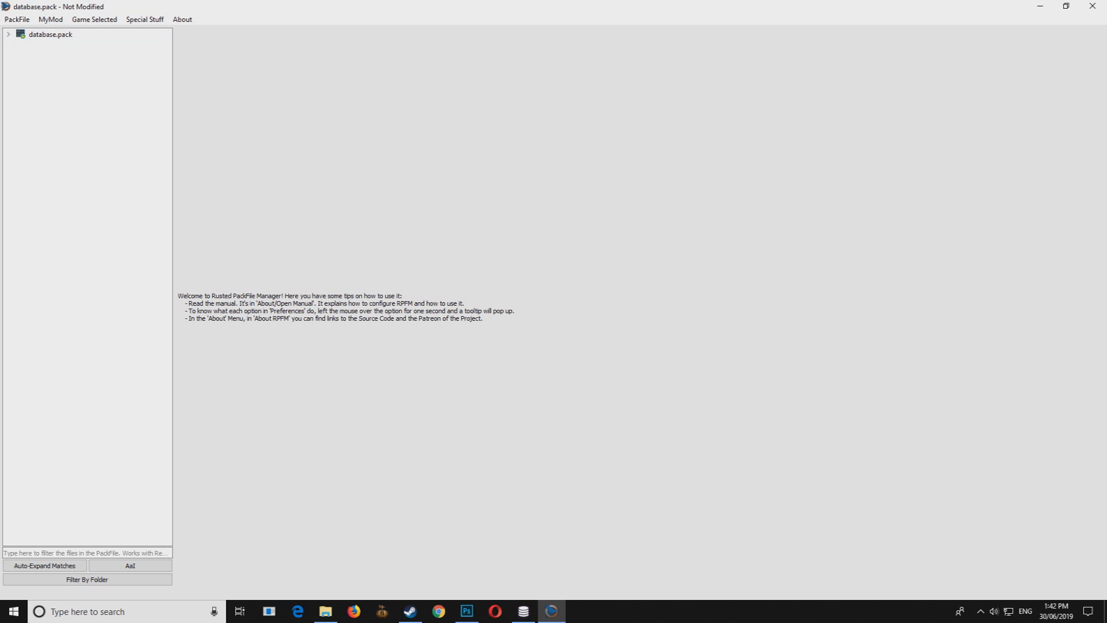
left_click(8, 36)
left_click(20, 44)
Step: Start extracting the db folder of the database pack and cancel the destination folder selection
left_click(61, 46)
right_click(61, 46)
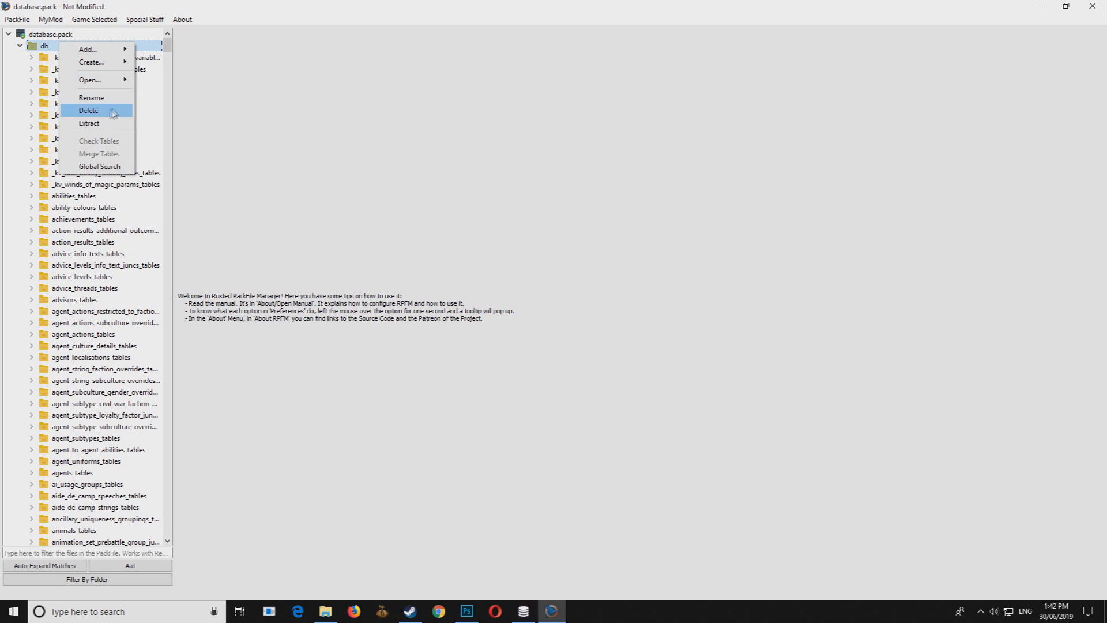
left_click(97, 128)
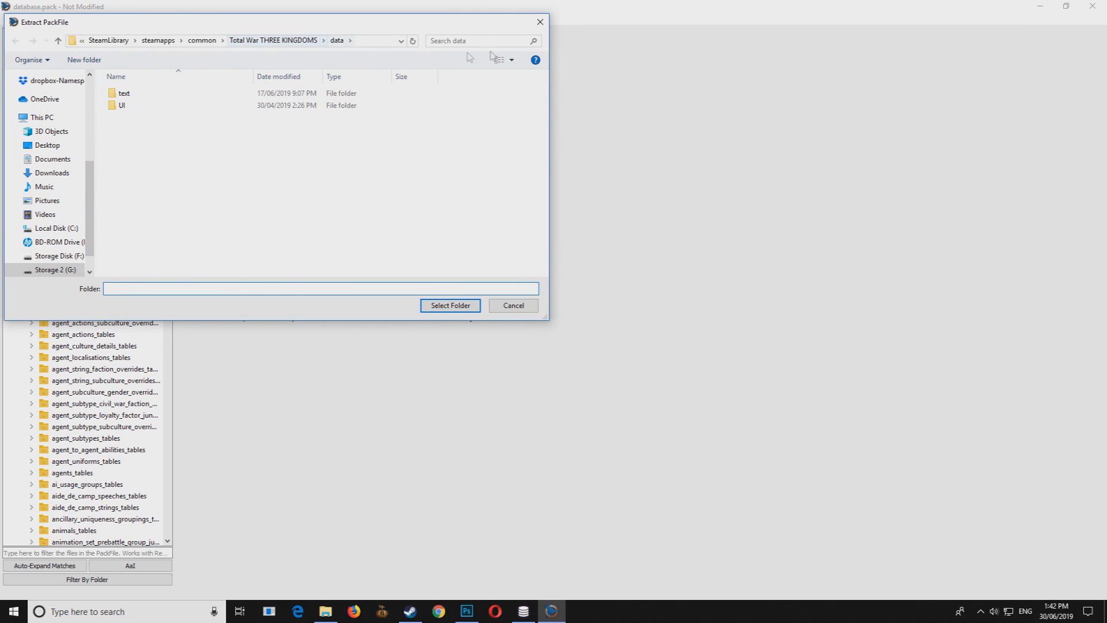
left_click(539, 21)
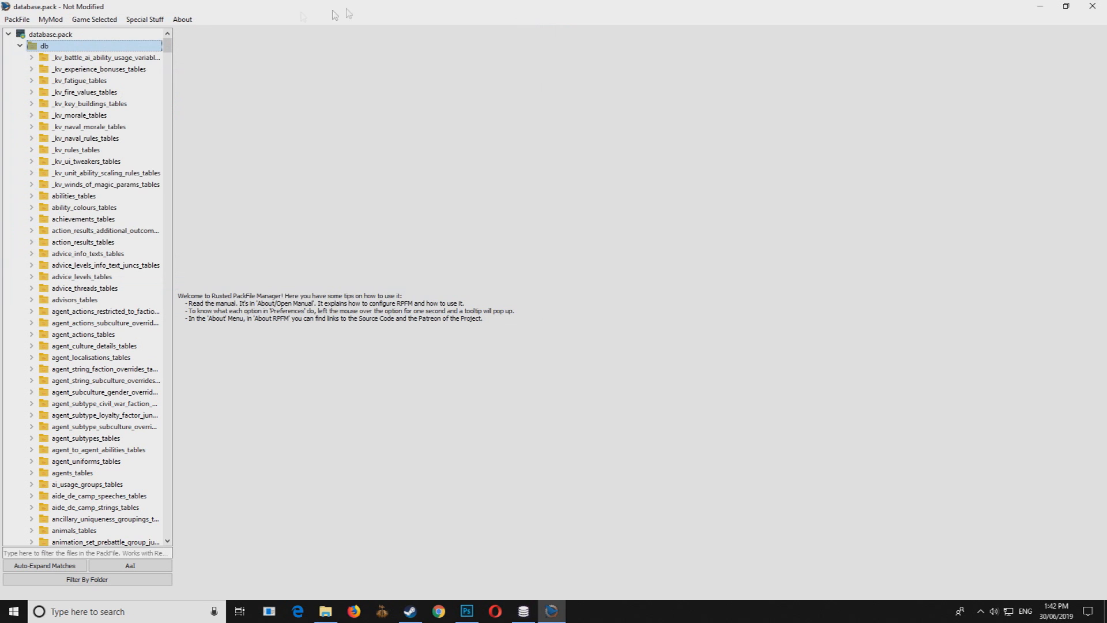
Step: Look over the db table folders once more, collapse db, and close the database pack
left_click(9, 38)
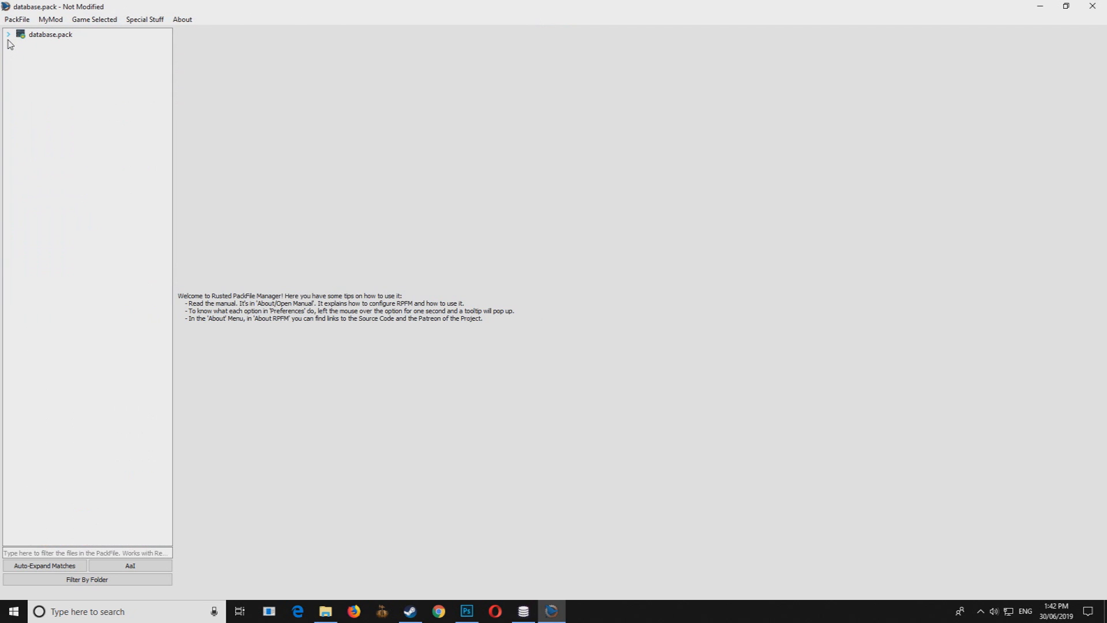
left_click(9, 39)
left_click(18, 49)
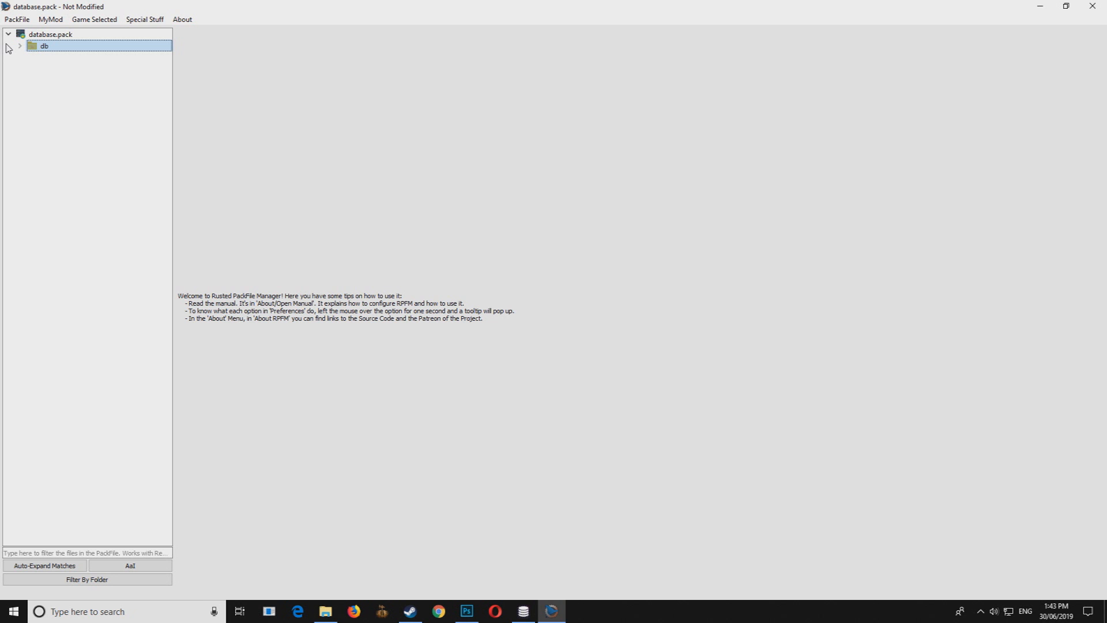
left_click(23, 45)
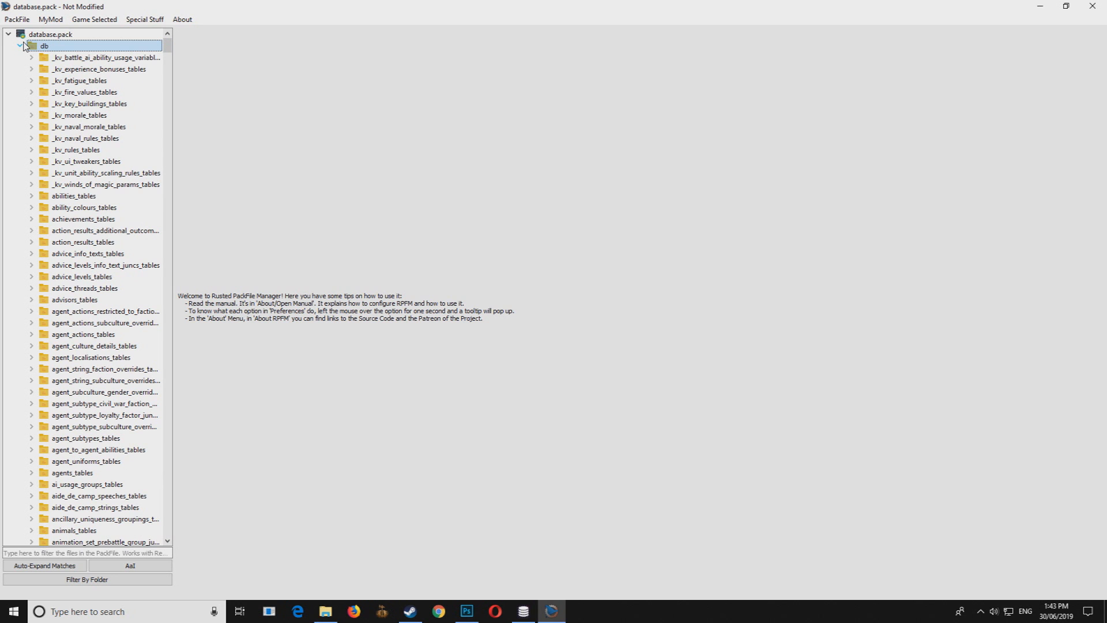
left_click(23, 45)
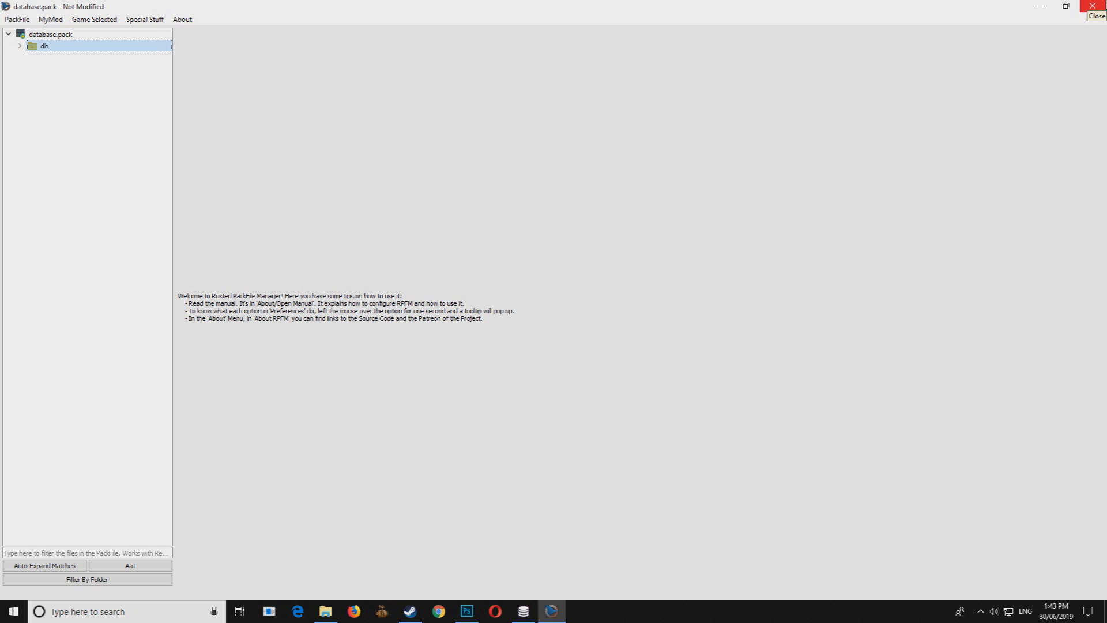
left_click(1093, 6)
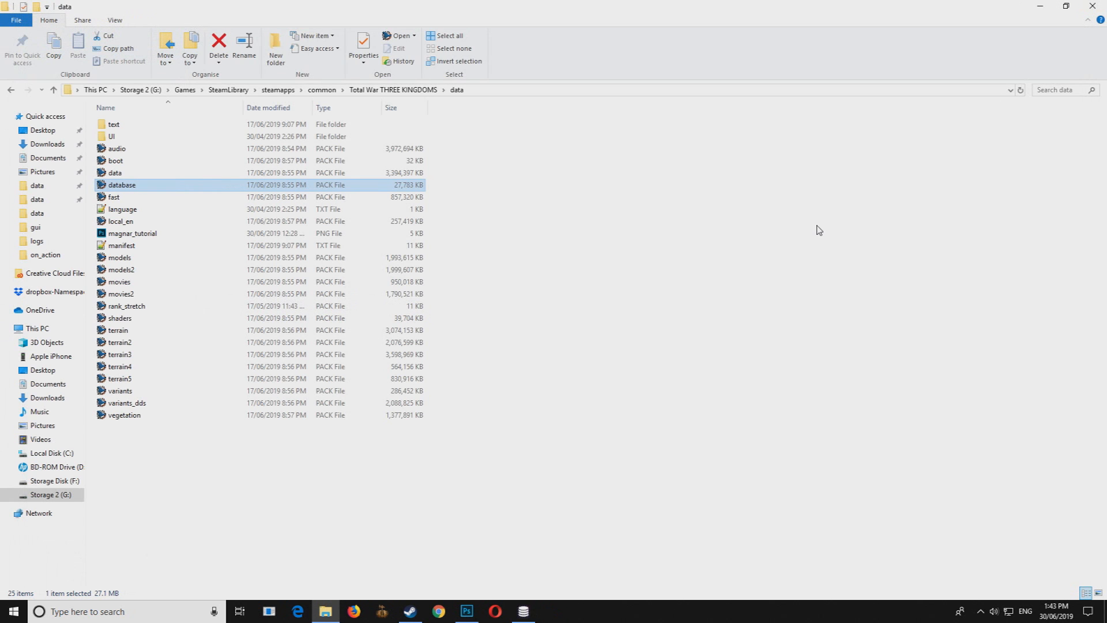
Step: Inspect the binaries and working_data folders inside assembly_kit of the Total War THREE KINGDOMS folder, returning to assembly_kit
left_click(424, 89)
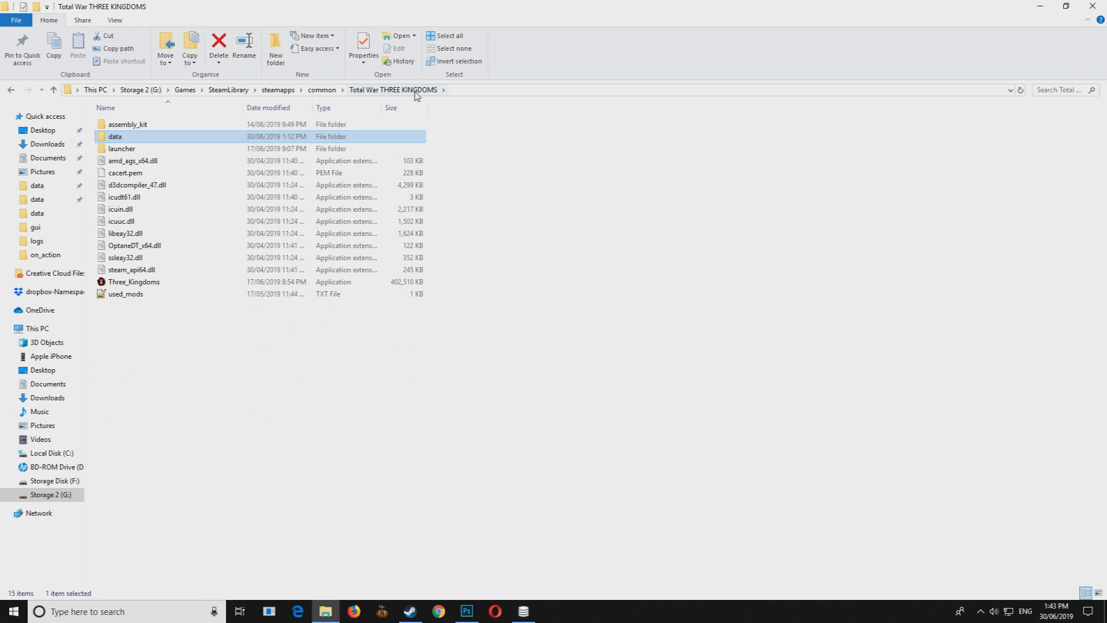
left_click(224, 126)
double_click(225, 127)
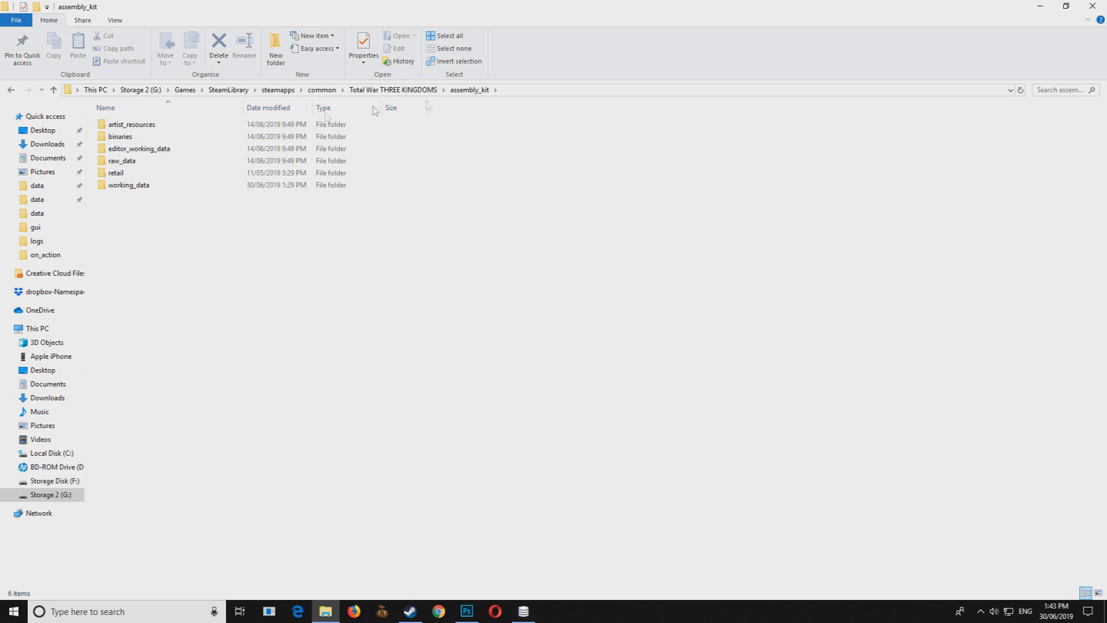
double_click(175, 141)
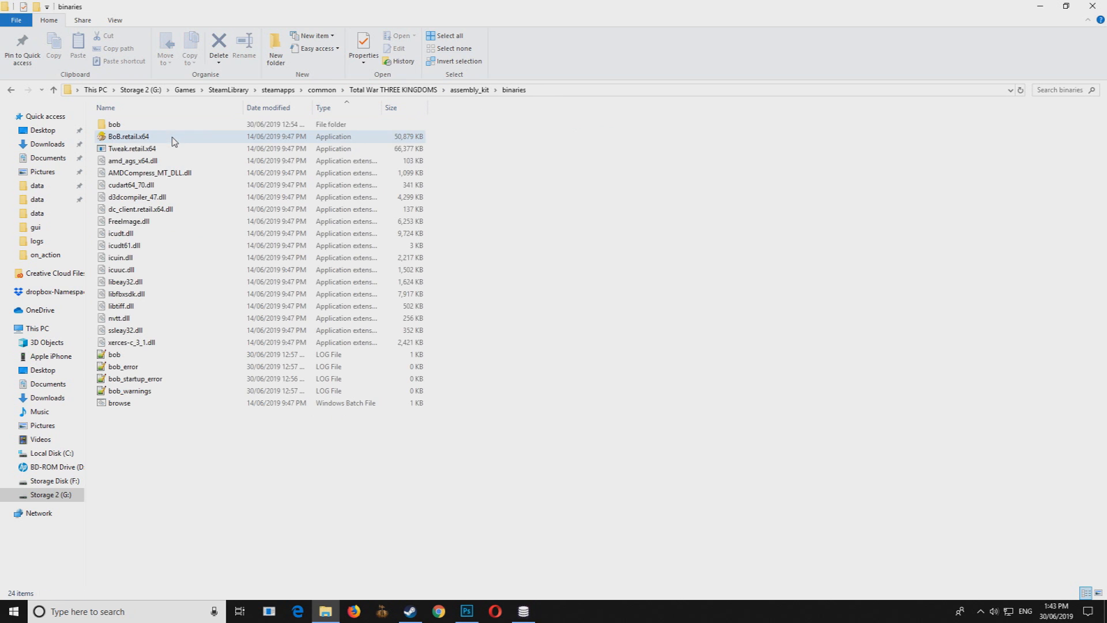
left_click(12, 90)
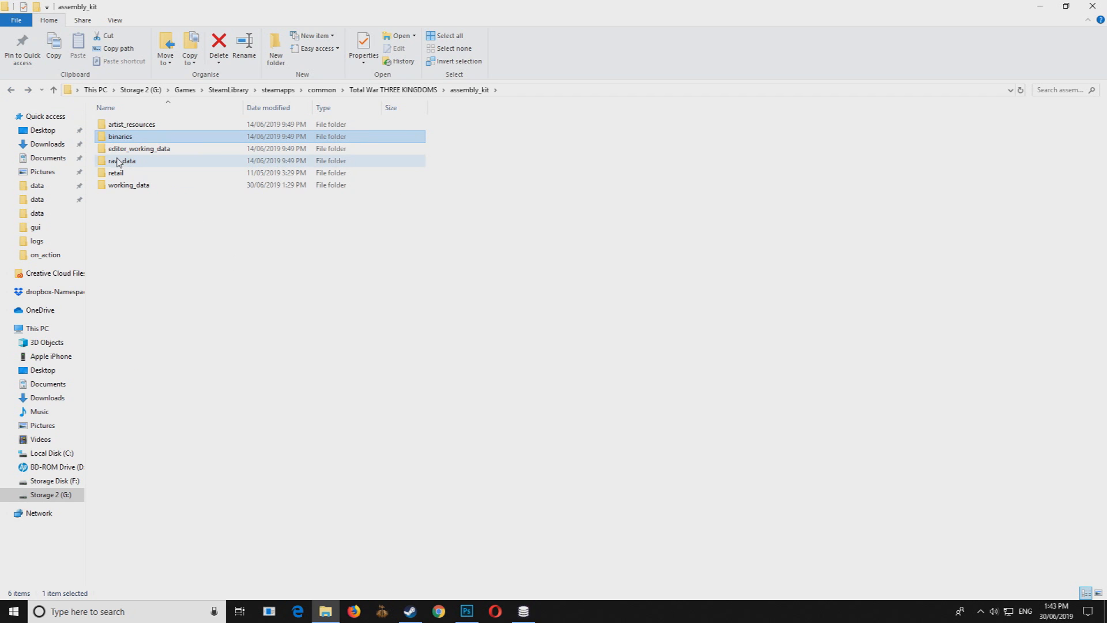
double_click(131, 185)
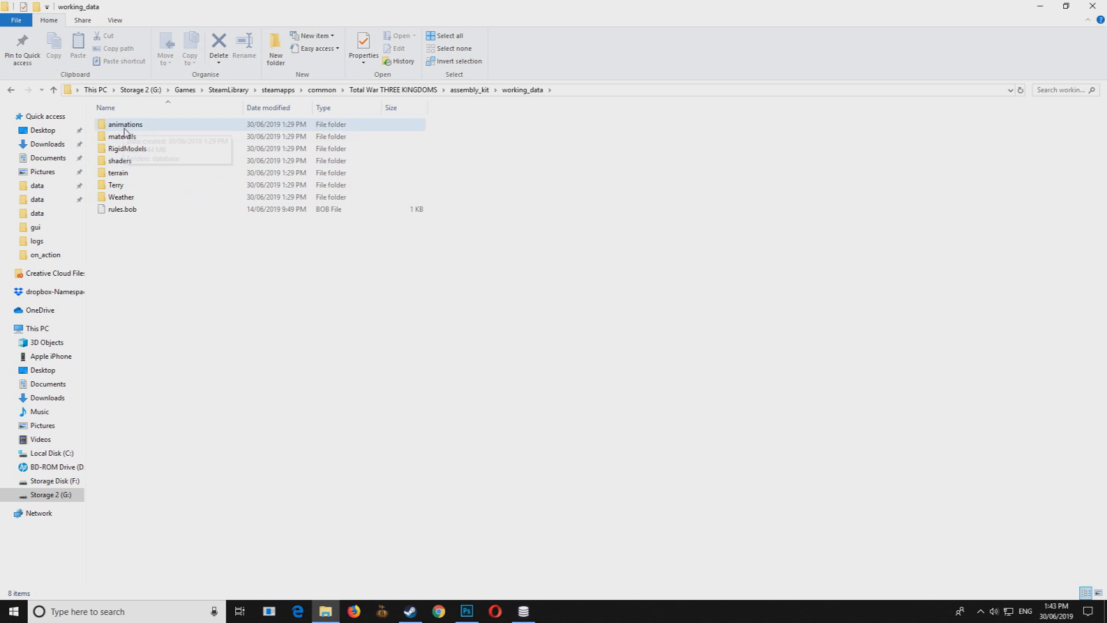
left_click(470, 89)
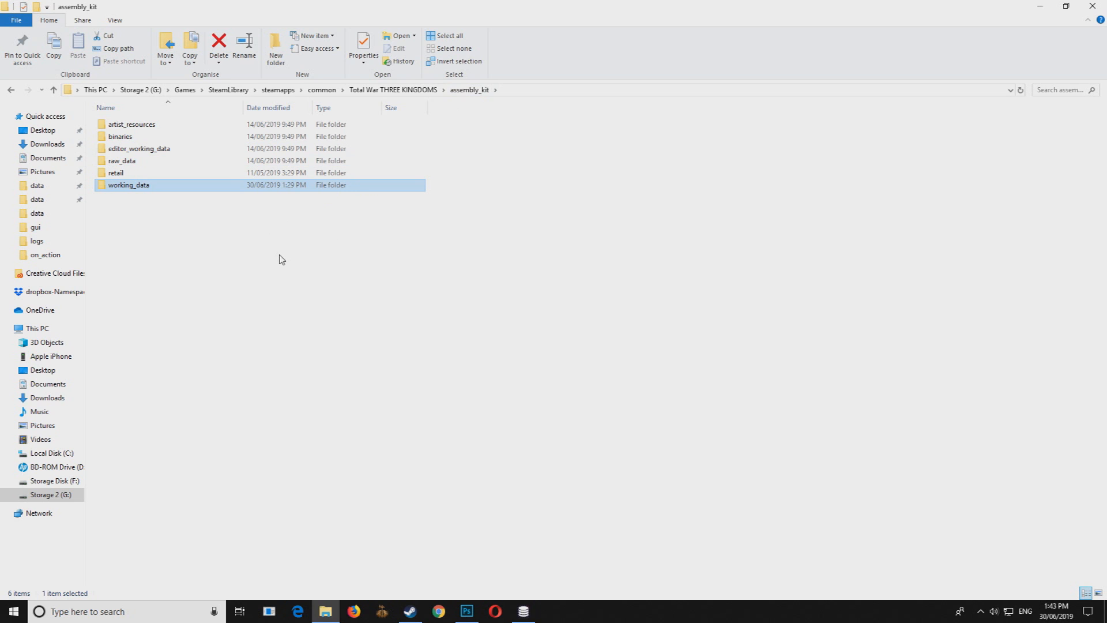
Step: Locate BoB.retail.x64 in the assembly kit's binaries folder and launch Tweak.retail.x64
double_click(129, 136)
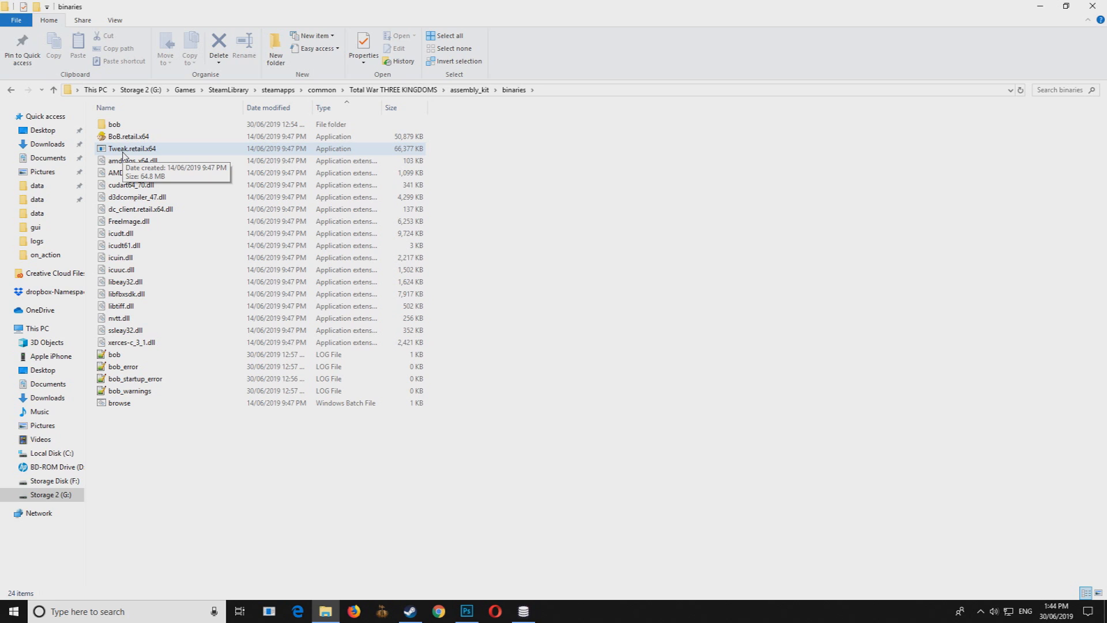
left_click(123, 152)
left_click(137, 138)
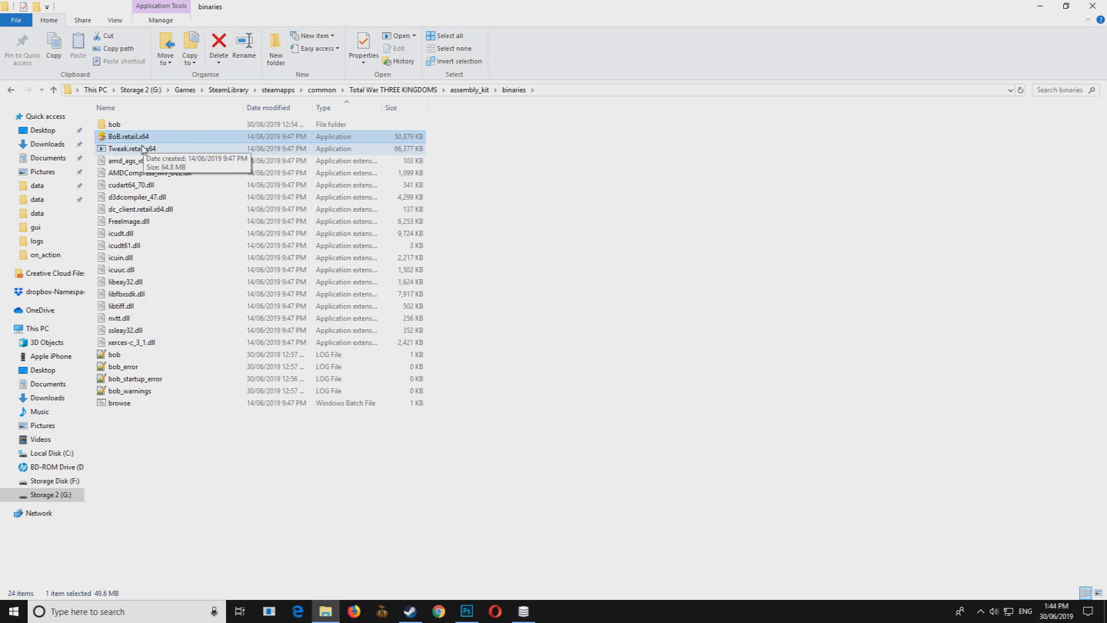
double_click(143, 149)
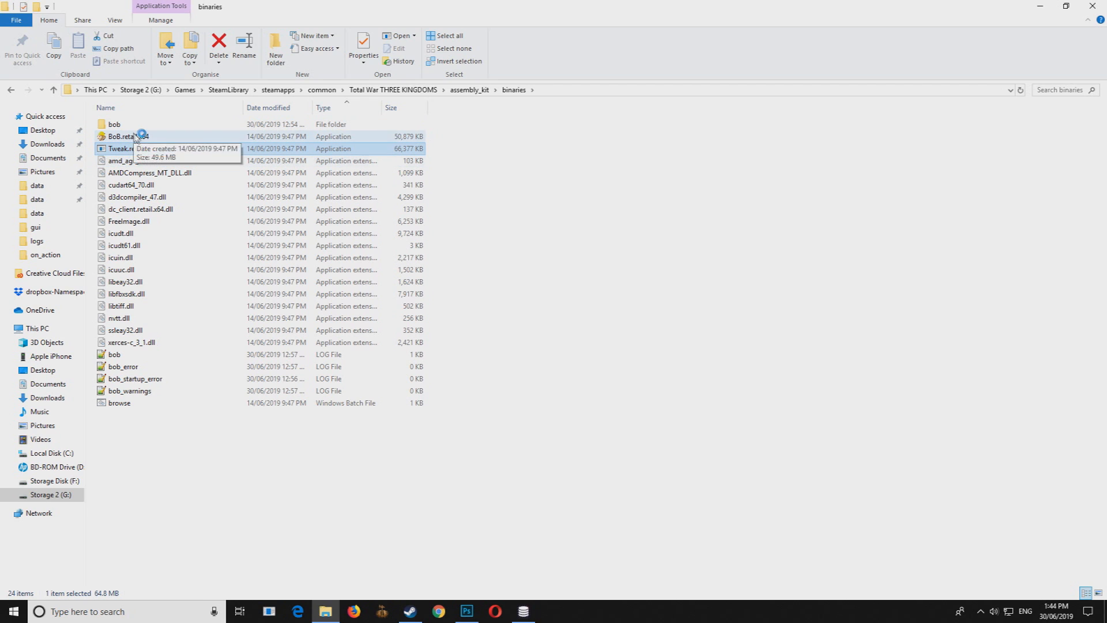
Step: Switch to Steam and view the launch options of Total War: THREE KINGDOMS - Assembly Kit BETA, including Database Editor: Dave
left_click(410, 611)
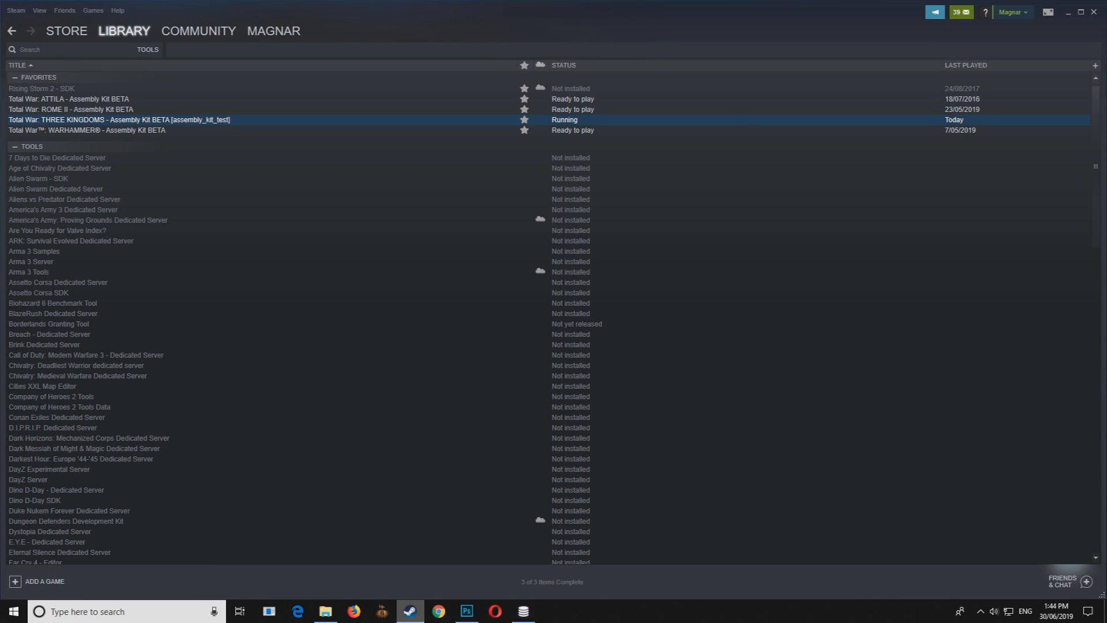
right_click(93, 124)
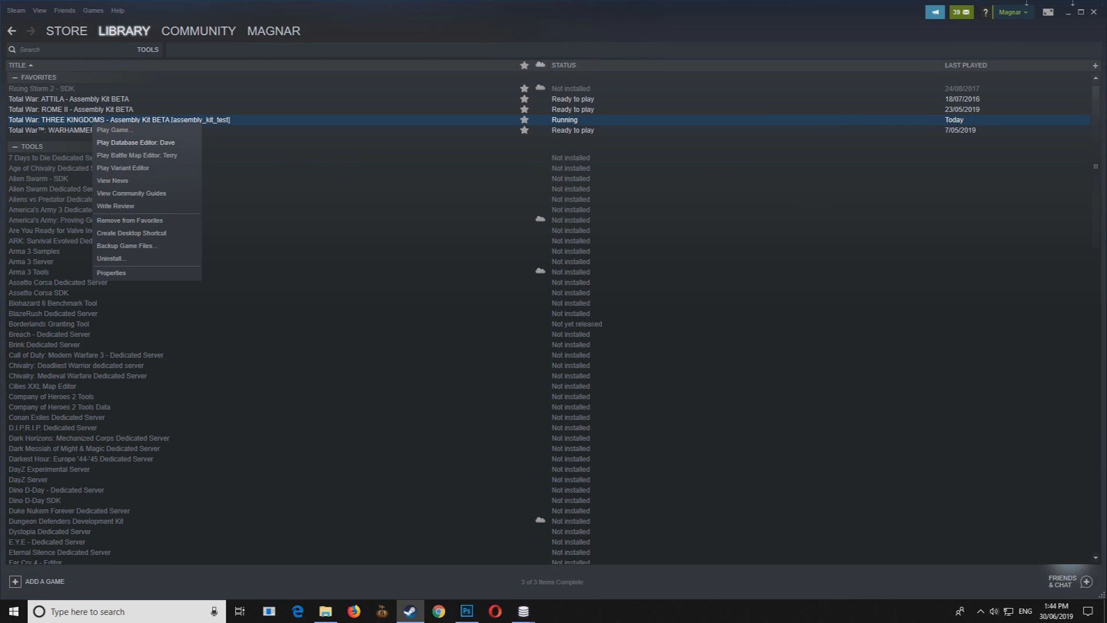
left_click(136, 143)
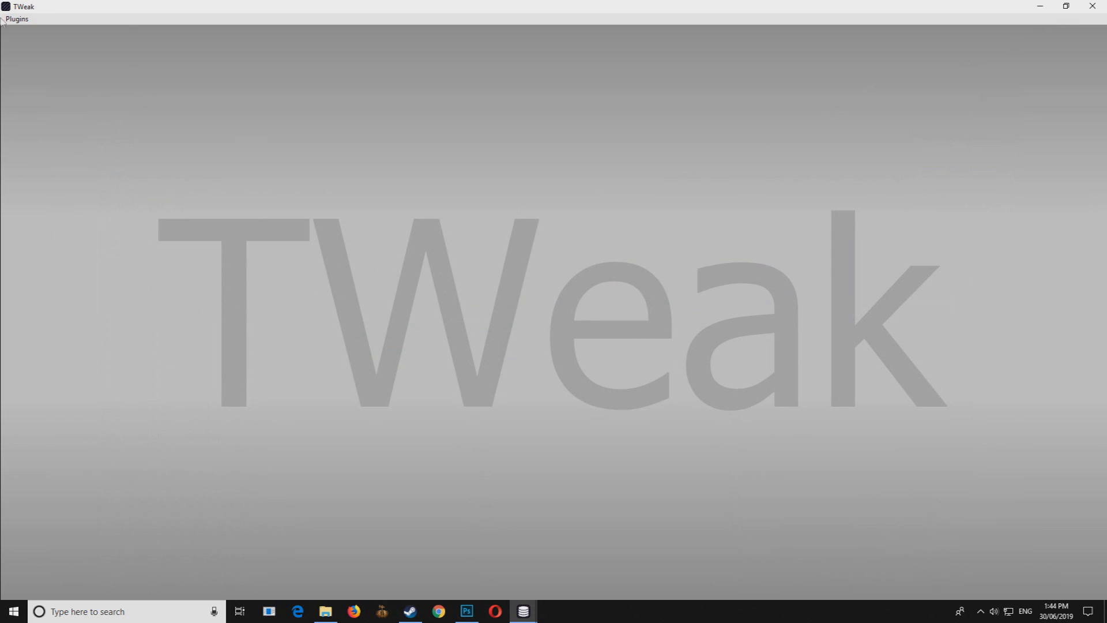
Step: Examine the plugin list in TWeak, from DAVE and Terry to Variant Editor
left_click(26, 20)
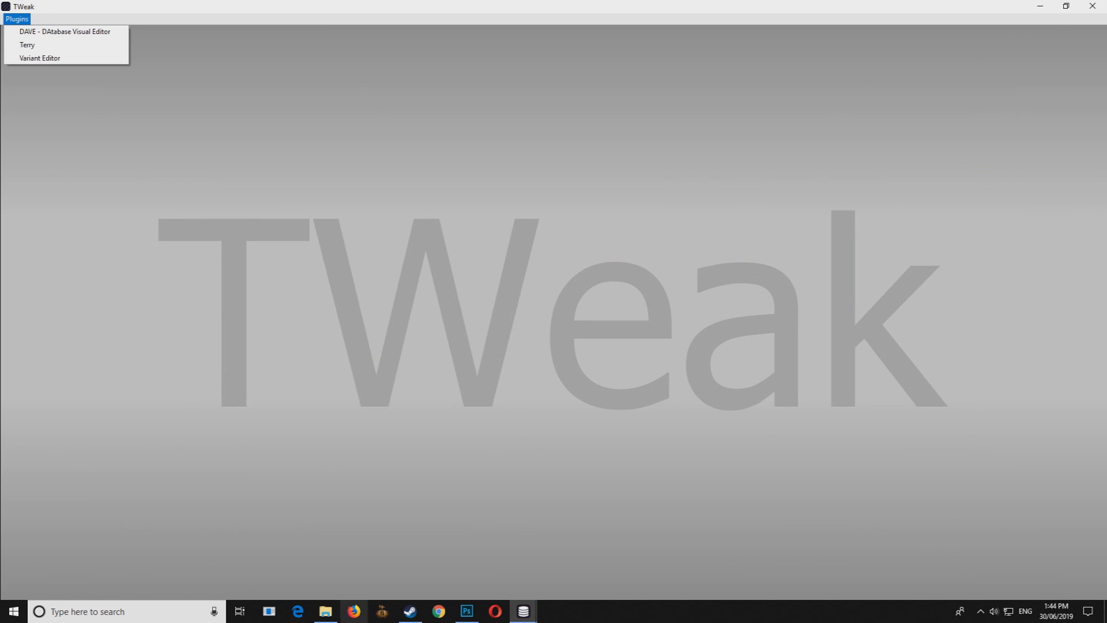
left_click(326, 608)
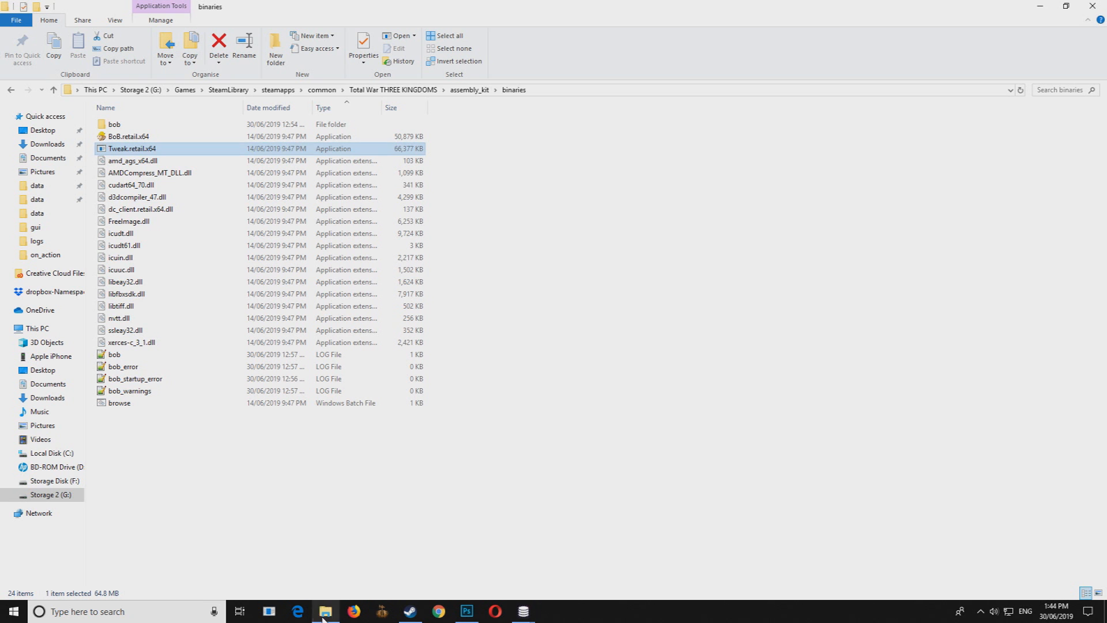
left_click(1037, 6)
left_click(16, 19)
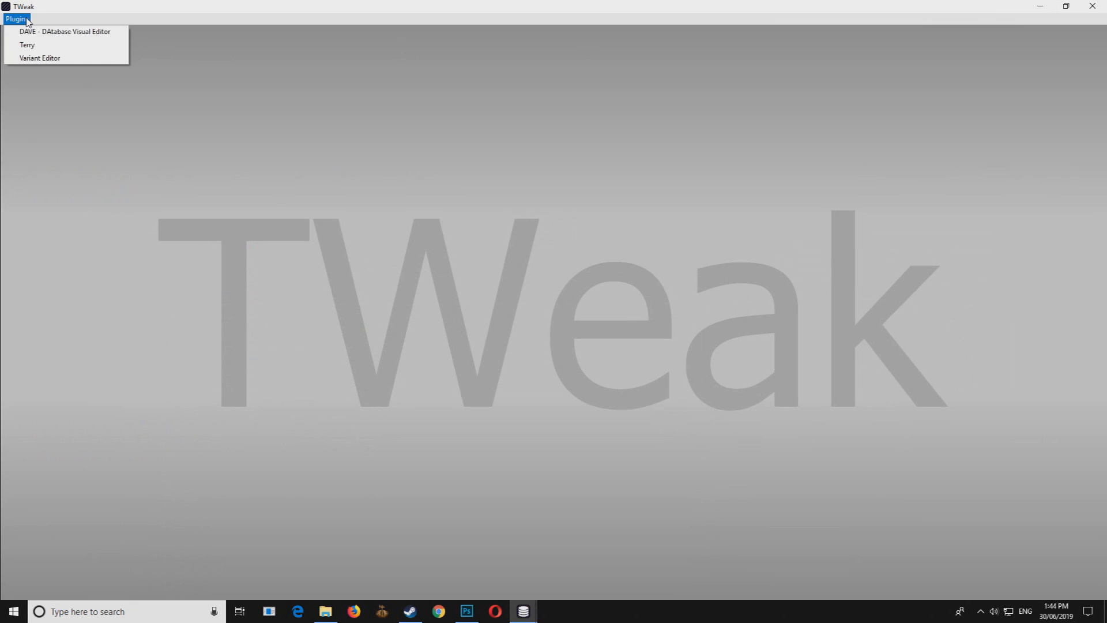
left_click(43, 58)
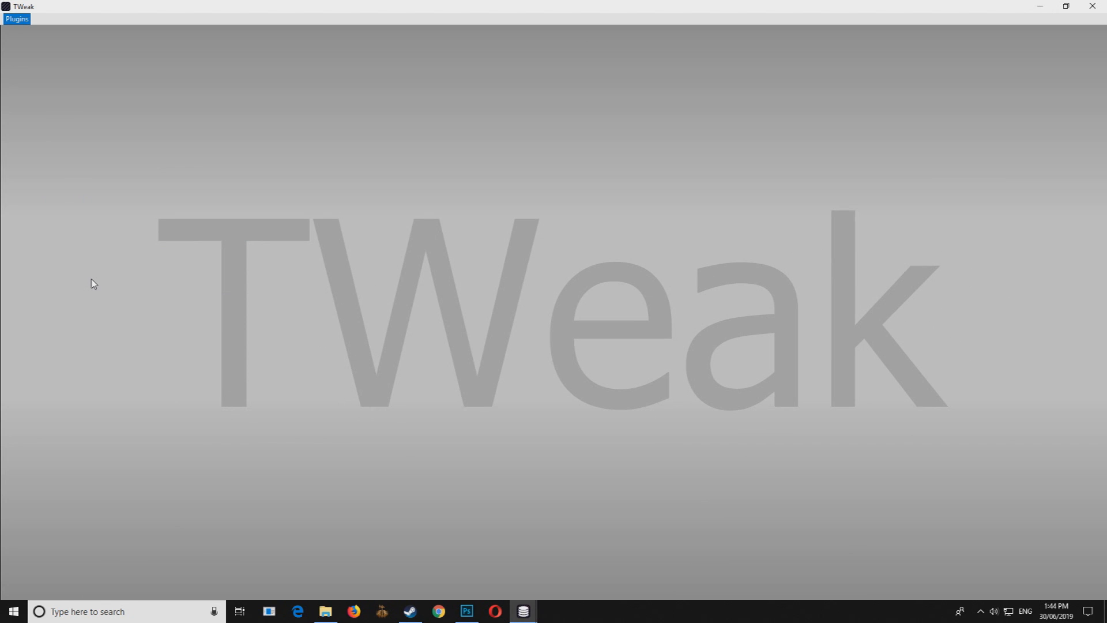
Step: Switch to File Explorer, return to the assembly_kit folder, and select the raw_data, retail and working_data folders
left_click(326, 612)
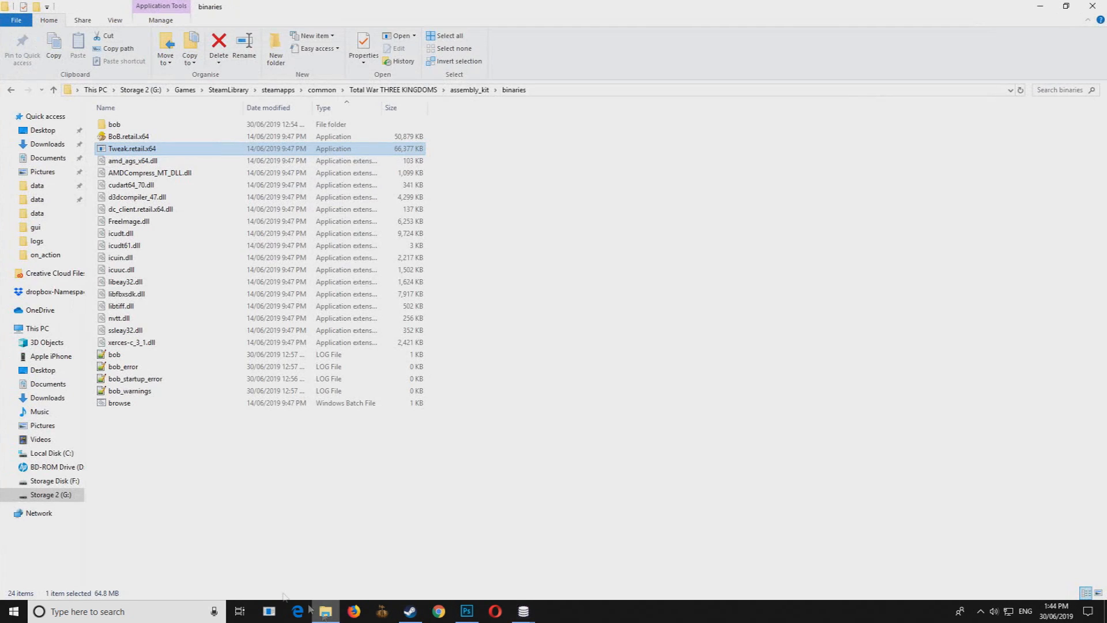
left_click(470, 90)
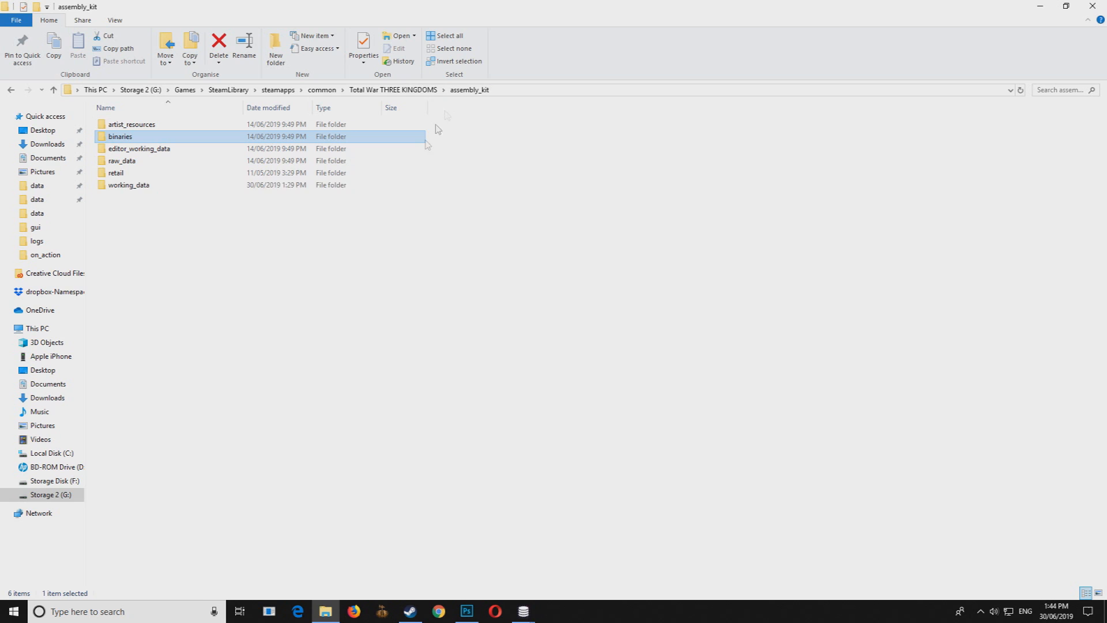
left_click_drag(136, 241, 120, 155)
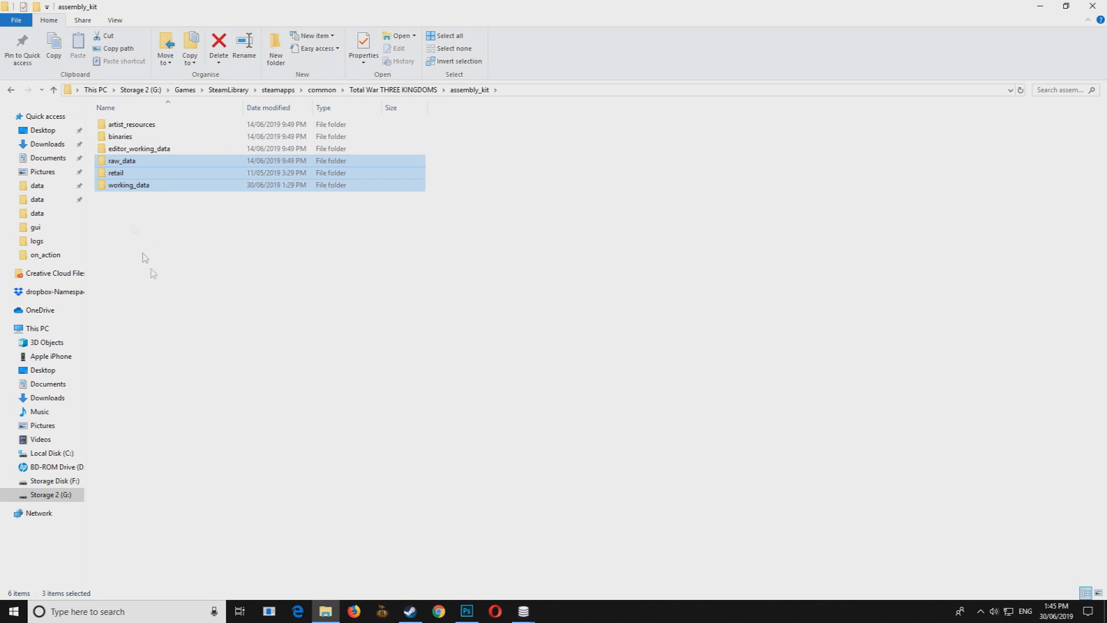
Step: Open the raw_data folder, view the contents of EmpireDesignData, and return to raw_data
left_click(145, 201)
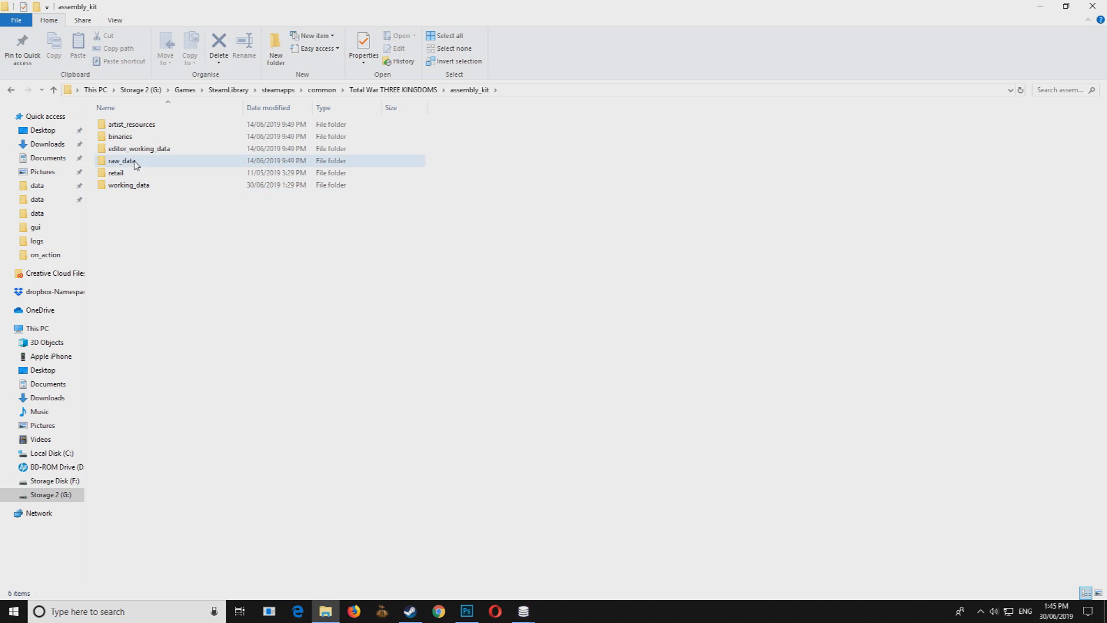
left_click(124, 161)
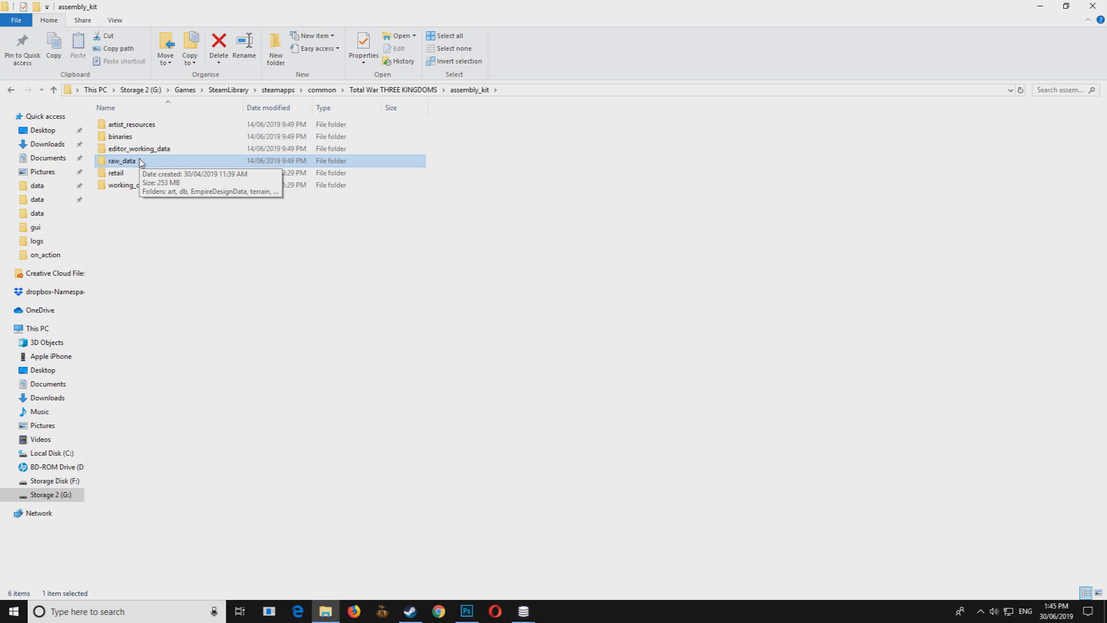
double_click(140, 162)
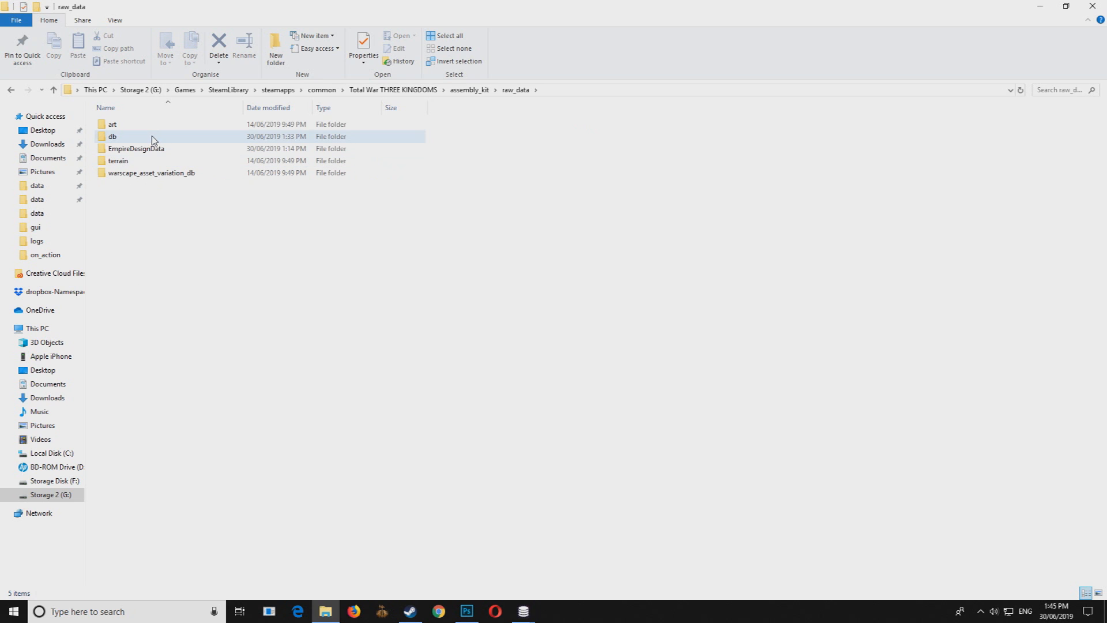
double_click(144, 149)
left_click(12, 90)
Step: Open the db folder in raw_data, select the update_commands file, and return to the assembly_kit folder
double_click(122, 137)
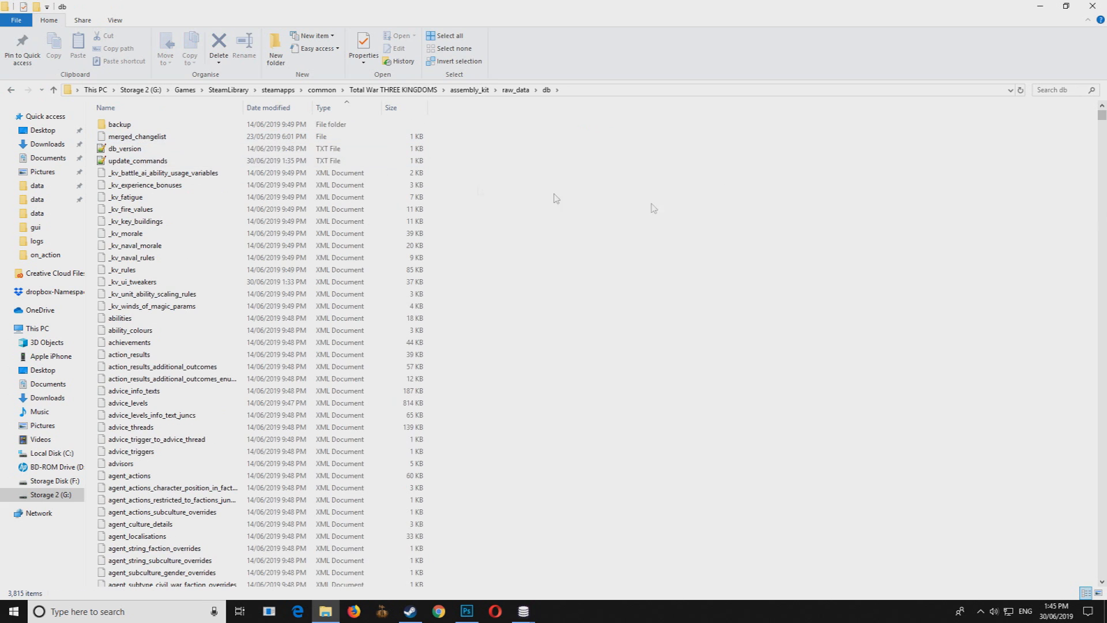
left_click(202, 161)
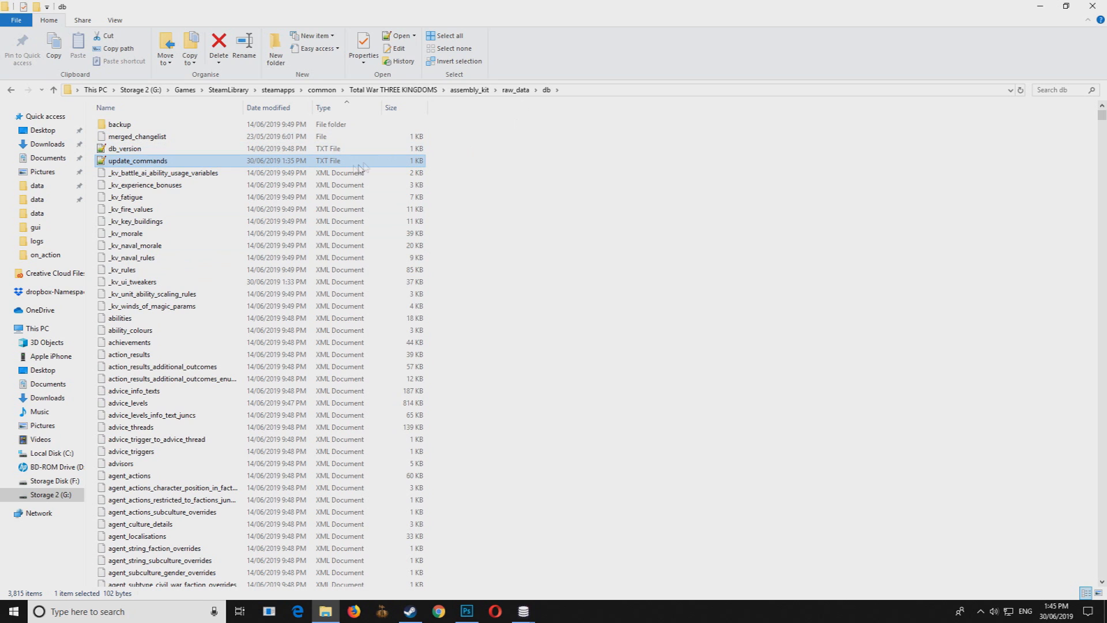
left_click(515, 90)
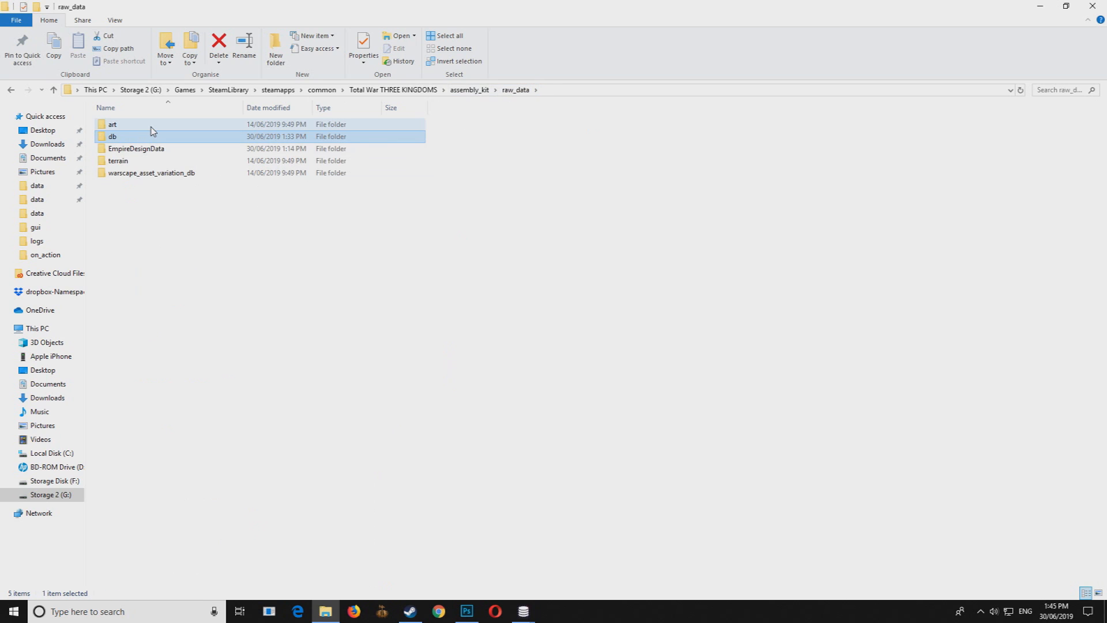
left_click(456, 89)
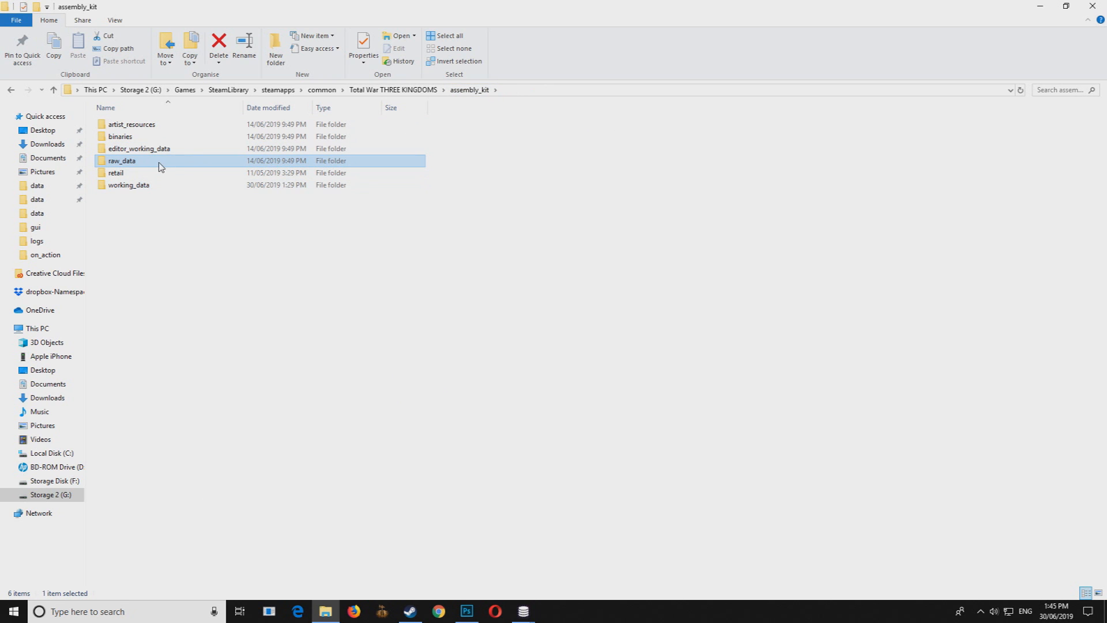
key("F2")
left_click(191, 220)
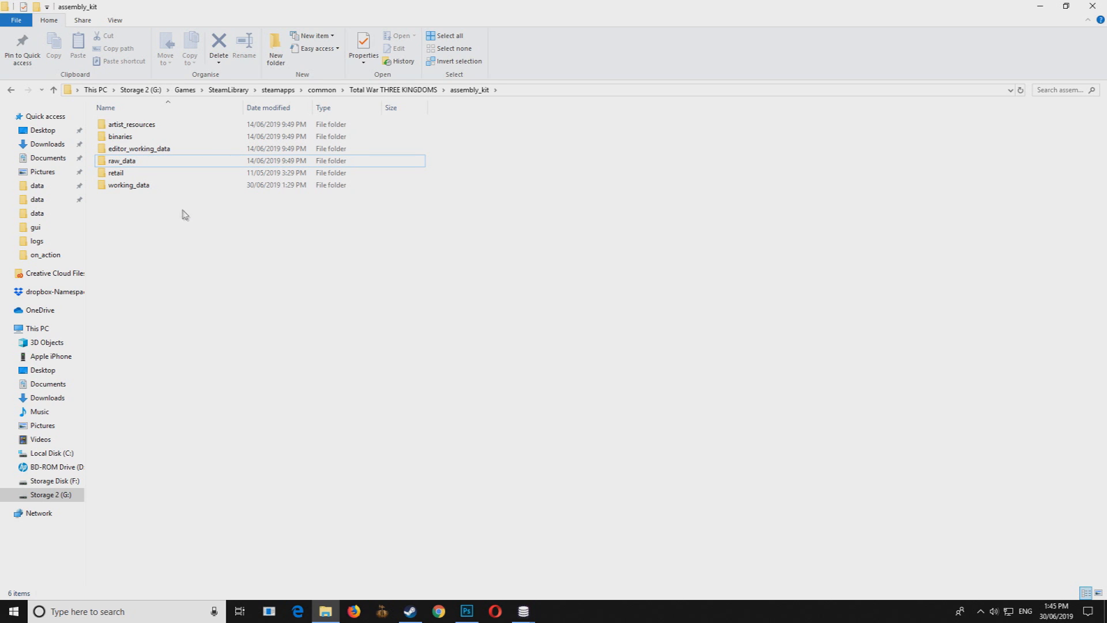
Step: View the contents of the working_data folder and go back to assembly_kit
left_click(152, 185)
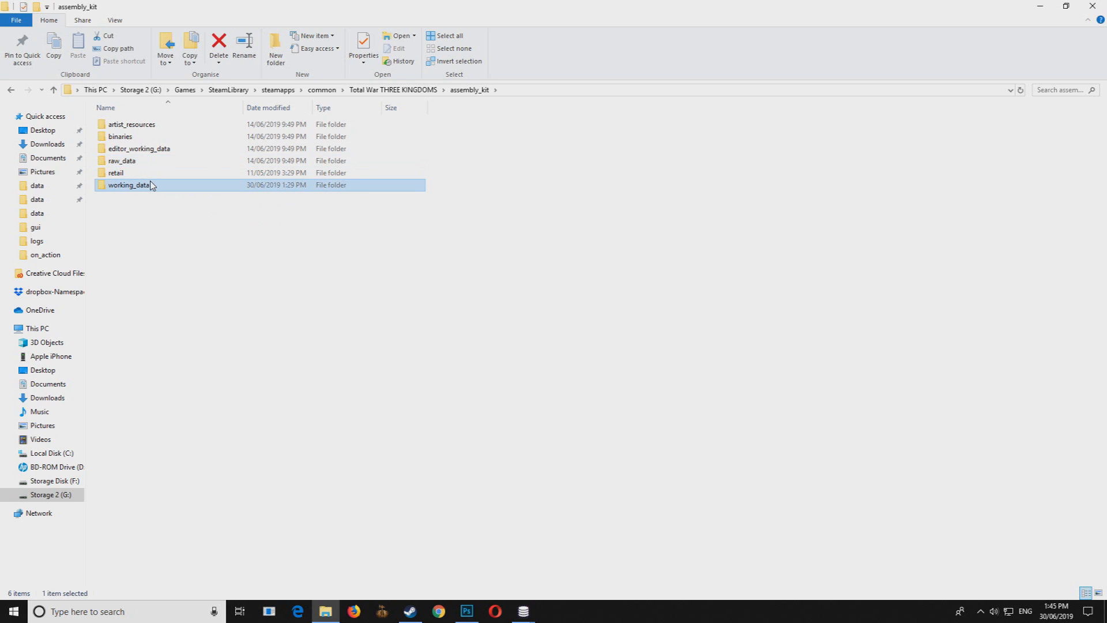
double_click(151, 185)
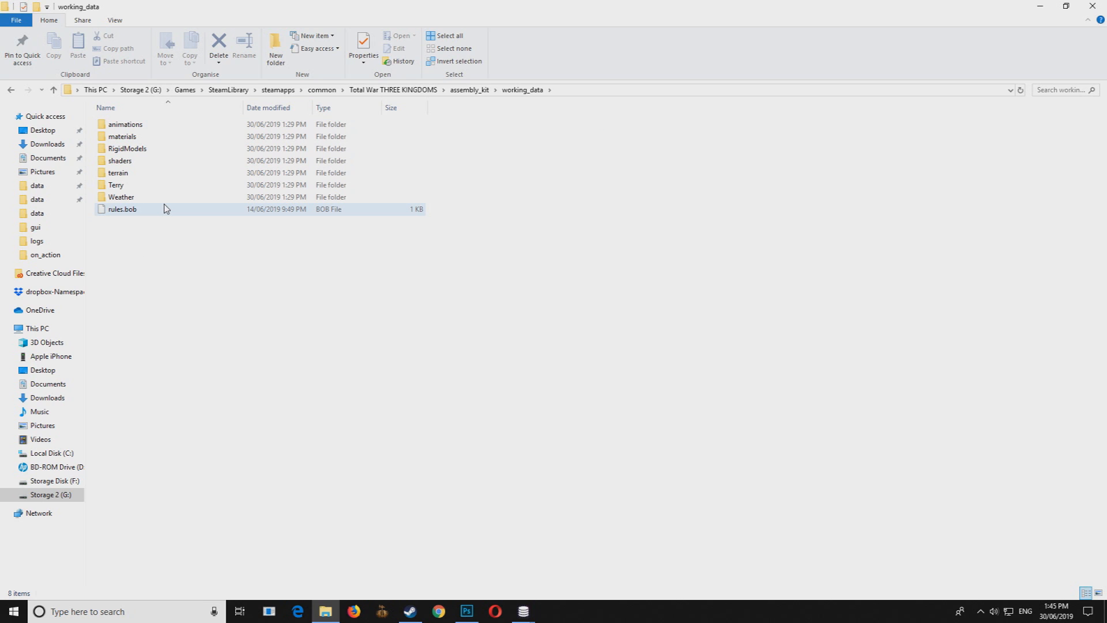
left_click(456, 92)
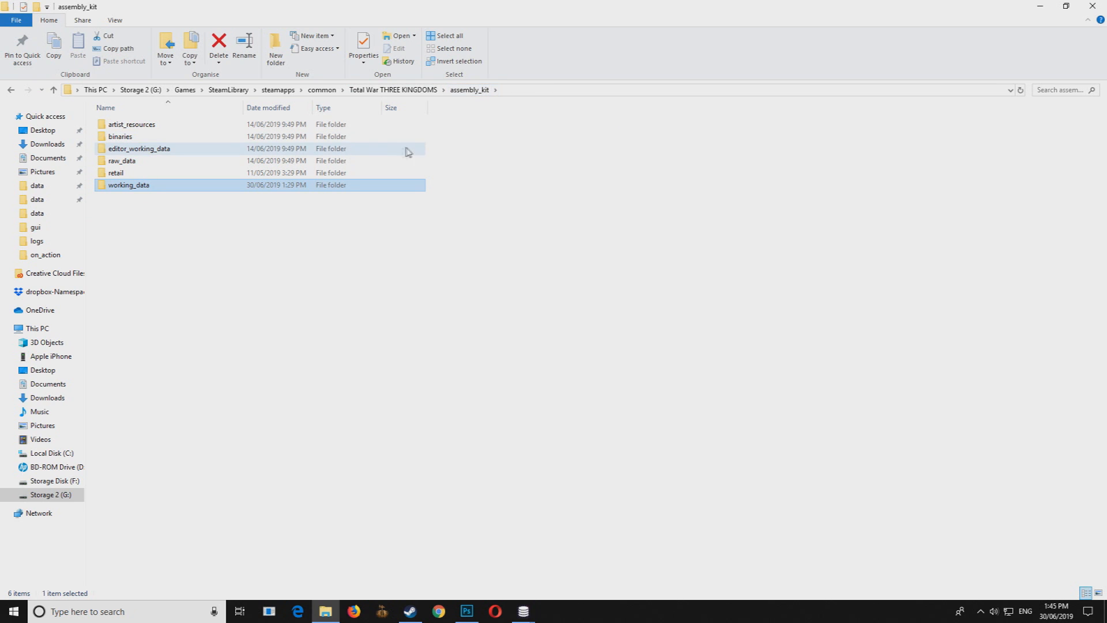
Step: View the data folder inside retail, return to assembly_kit, and select the binaries folder
double_click(345, 176)
double_click(348, 128)
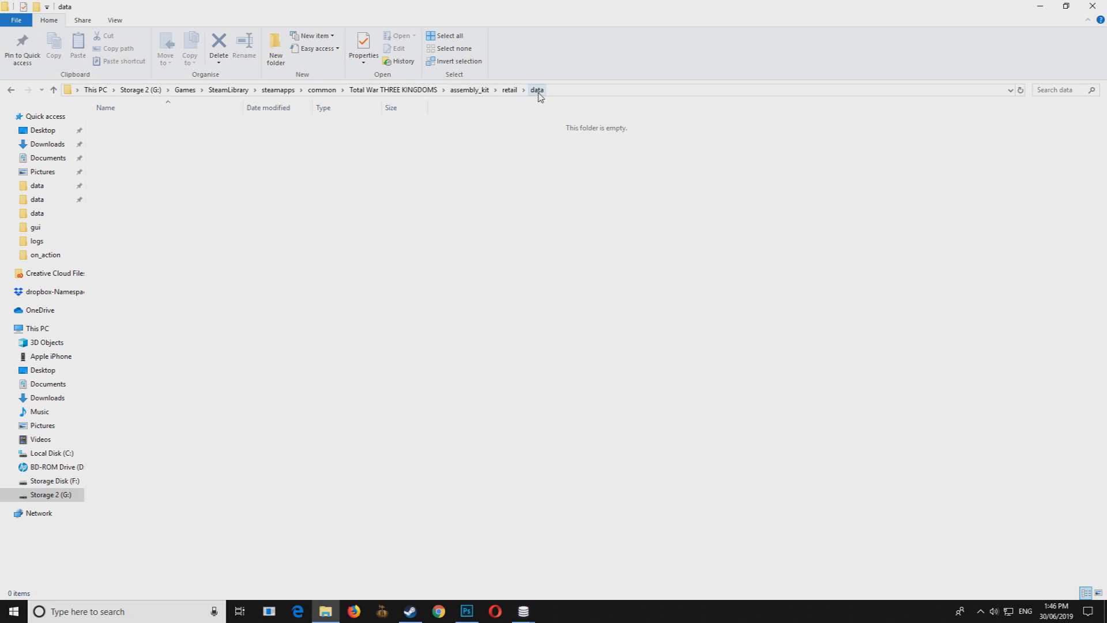
left_click(469, 90)
left_click_drag(114, 224, 114, 162)
left_click(141, 137)
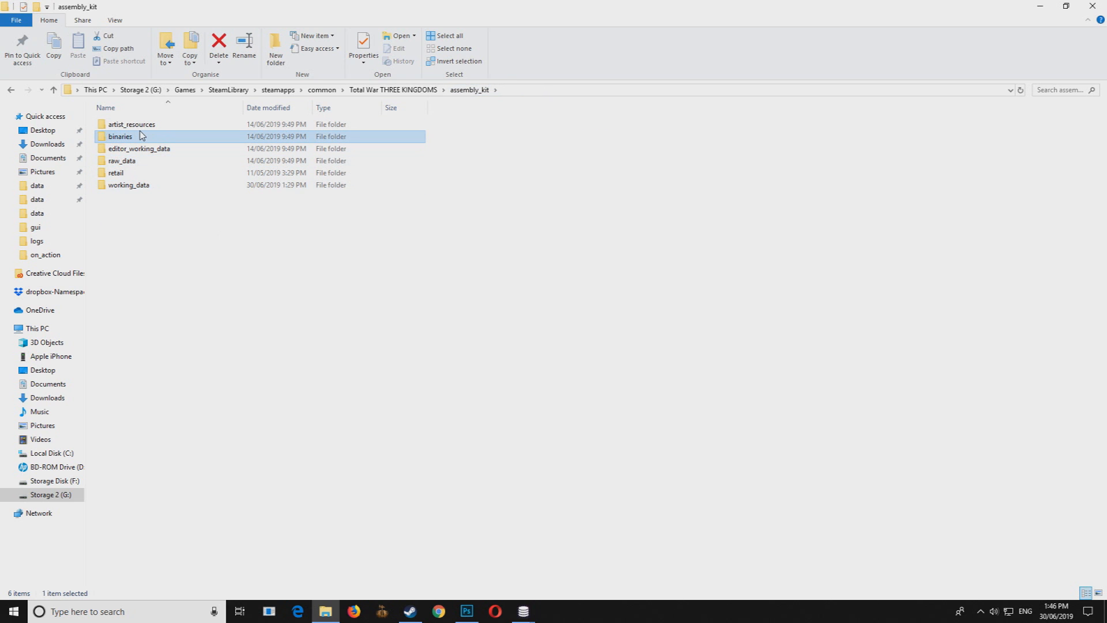
Step: Switch to TWeak's Variant Editor, minimise the DAVE window in front of it, and orbit the empty 3D scene
mouse_move(524, 612)
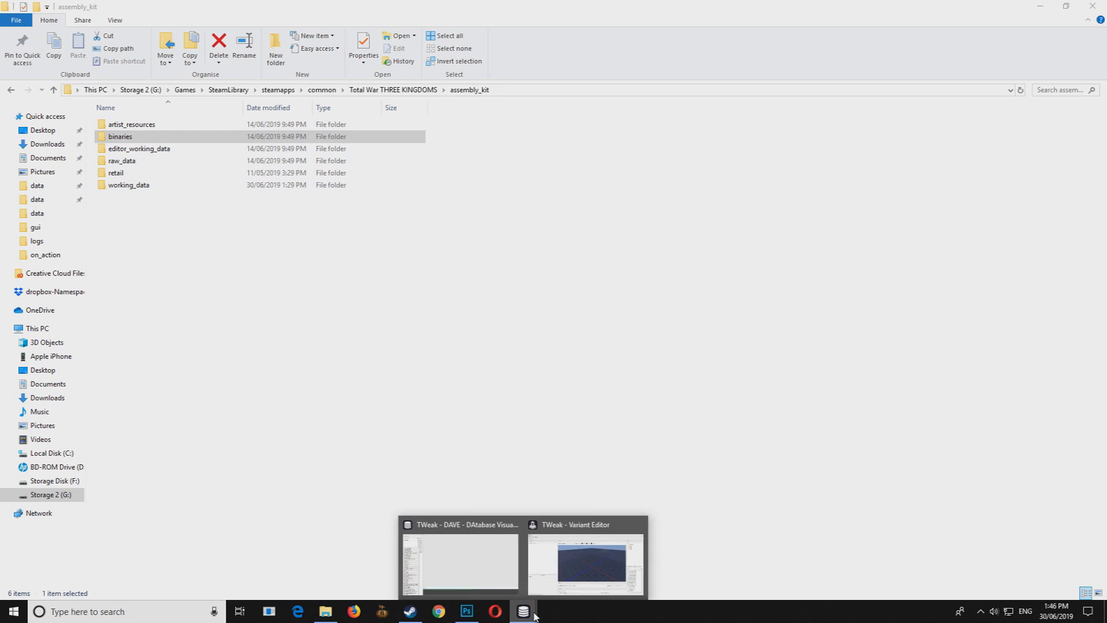
left_click(569, 593)
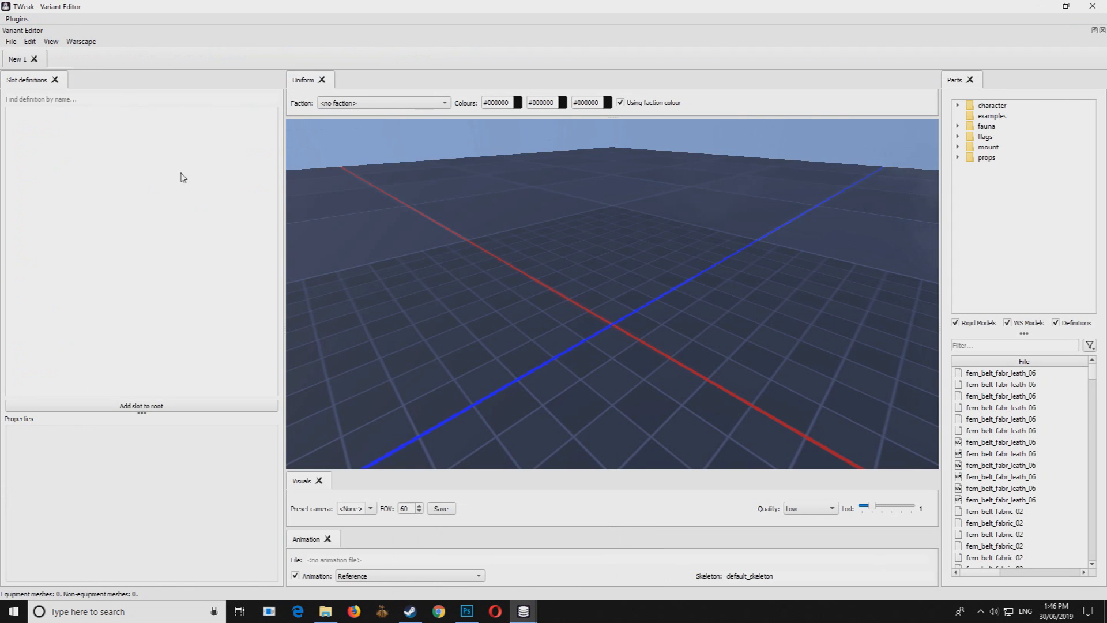
mouse_move(524, 612)
left_click(465, 561)
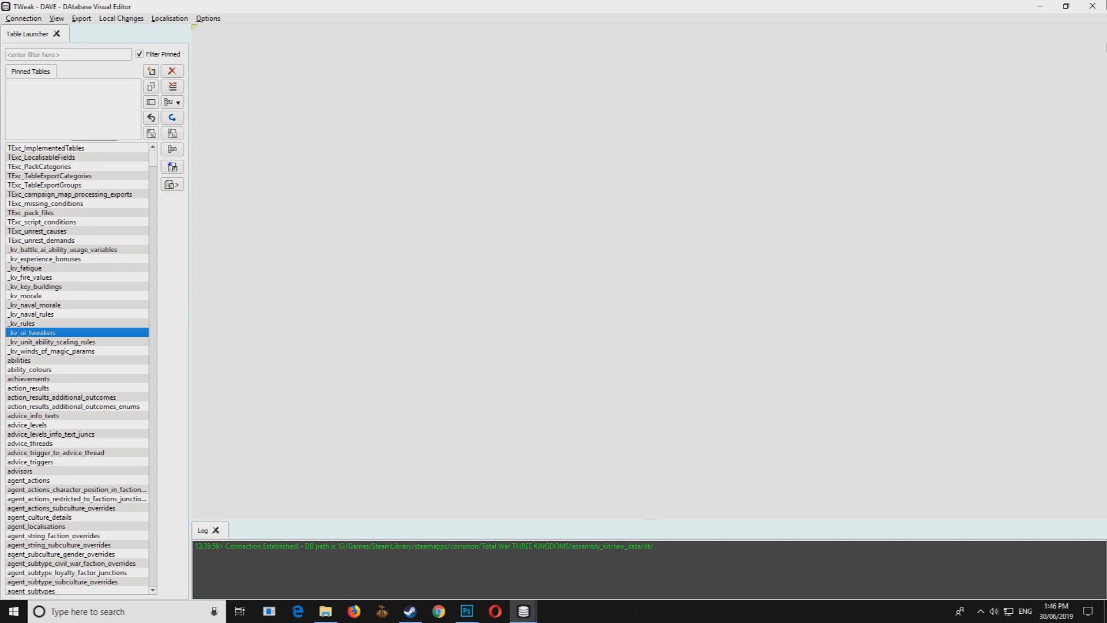
left_click(1045, 5)
left_click_drag(544, 184, 541, 309)
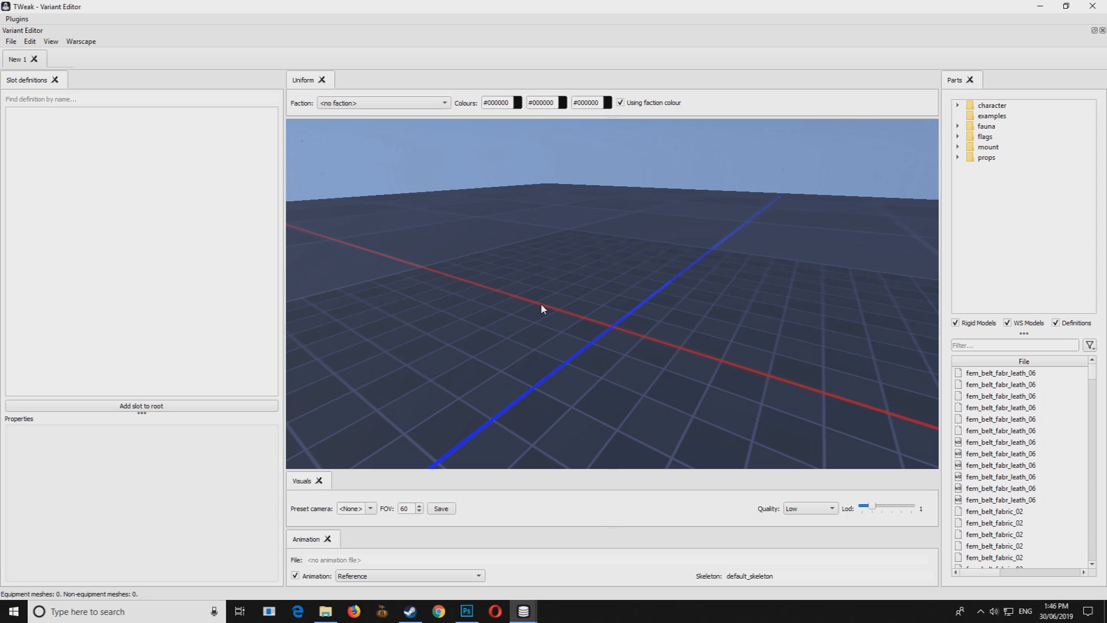
Step: Open the variant mesh definition unit_fire_qiang_marauders in the Variant Editor
left_click(11, 41)
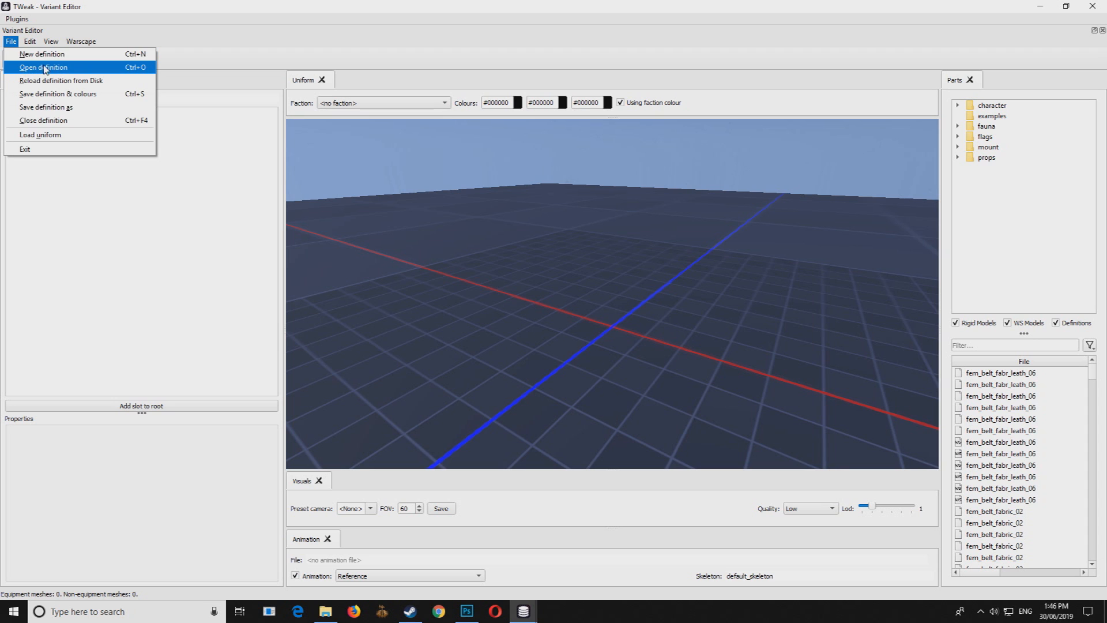
left_click(57, 69)
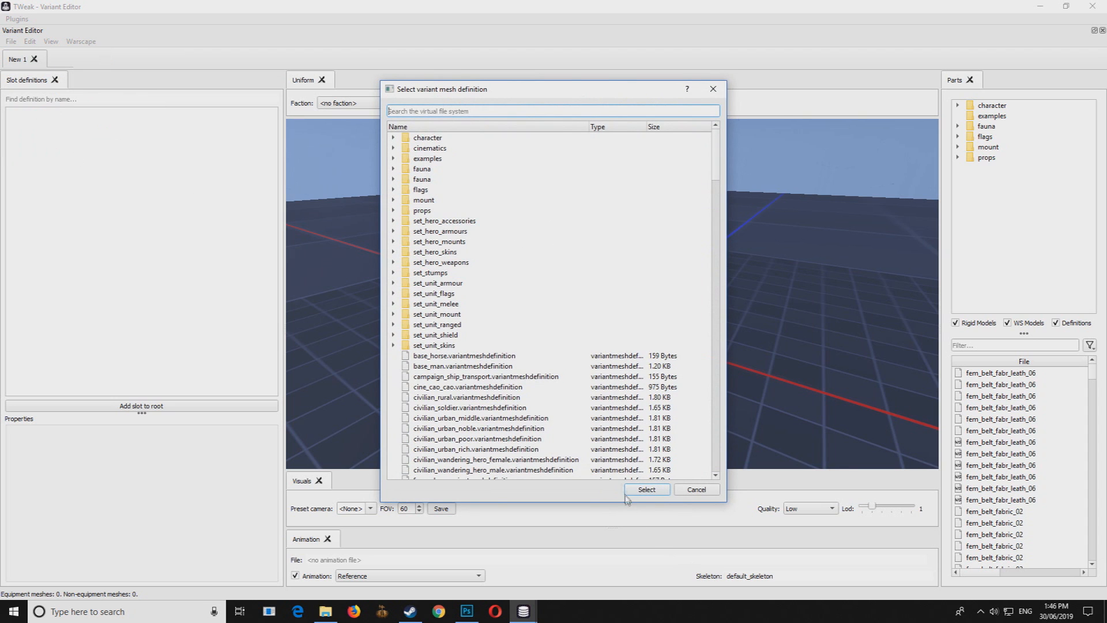
scroll(620, 402, "down", 10)
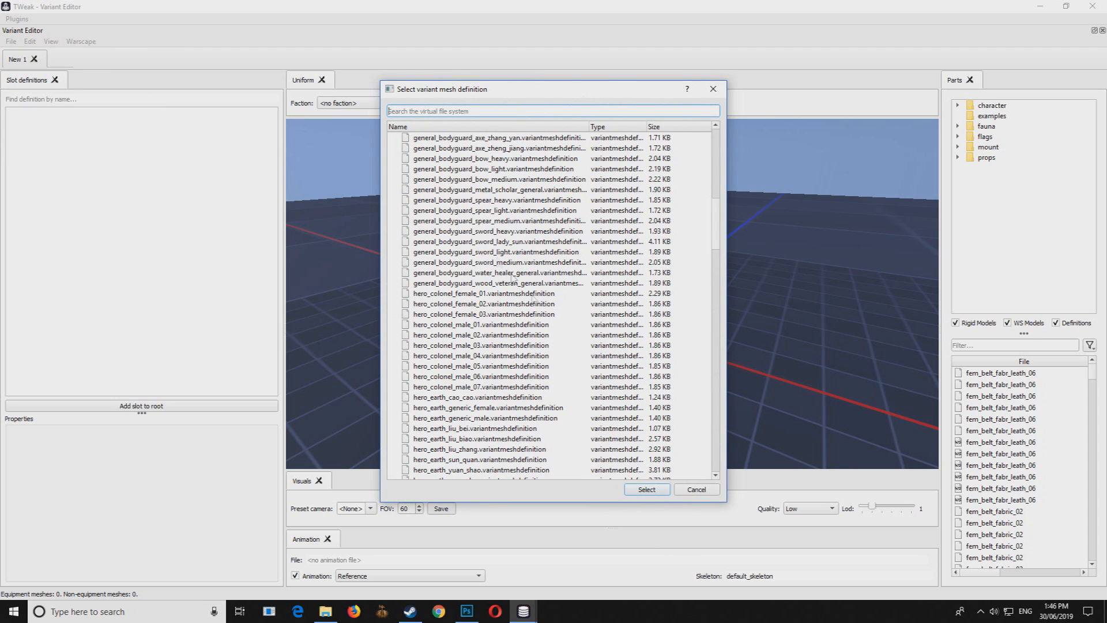
scroll(514, 276, "down", 15)
scroll(513, 271, "down", 11)
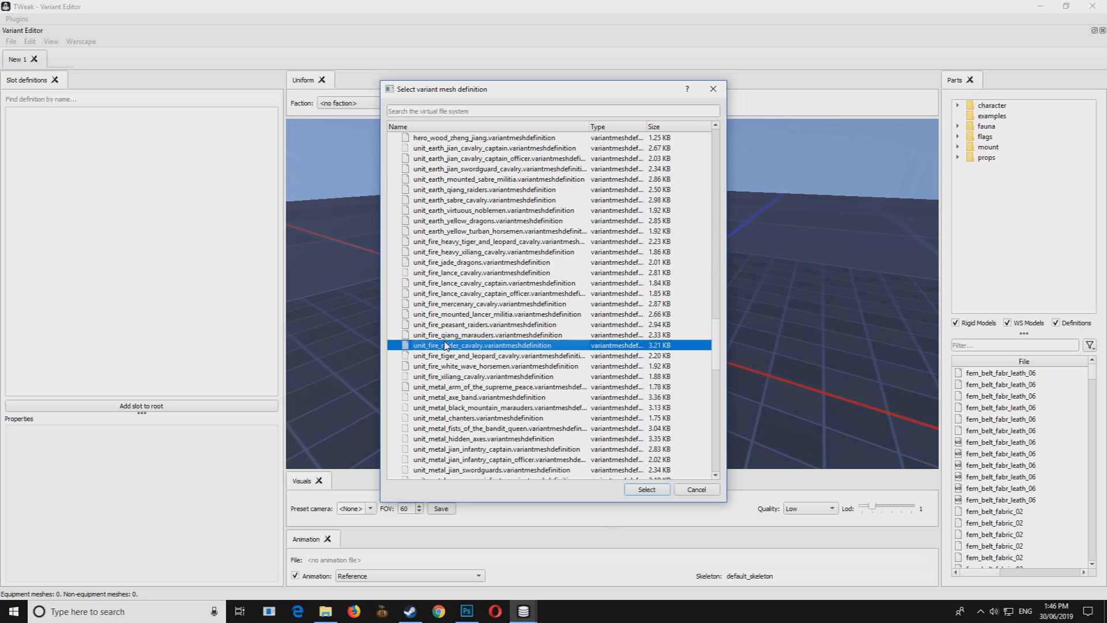
double_click(449, 336)
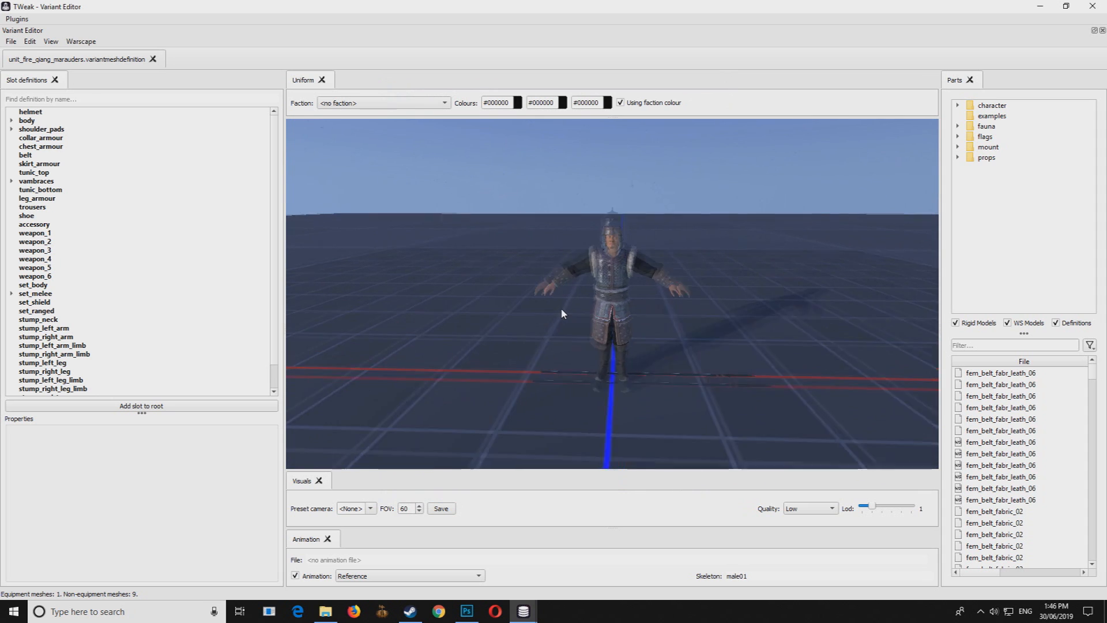
Step: Inspect the tunic_top slot and the vambraces slot's variants, including vambraces_leather_02 and vambraces_riveted_leather_01, then collapse the vambraces slot
left_click(36, 173)
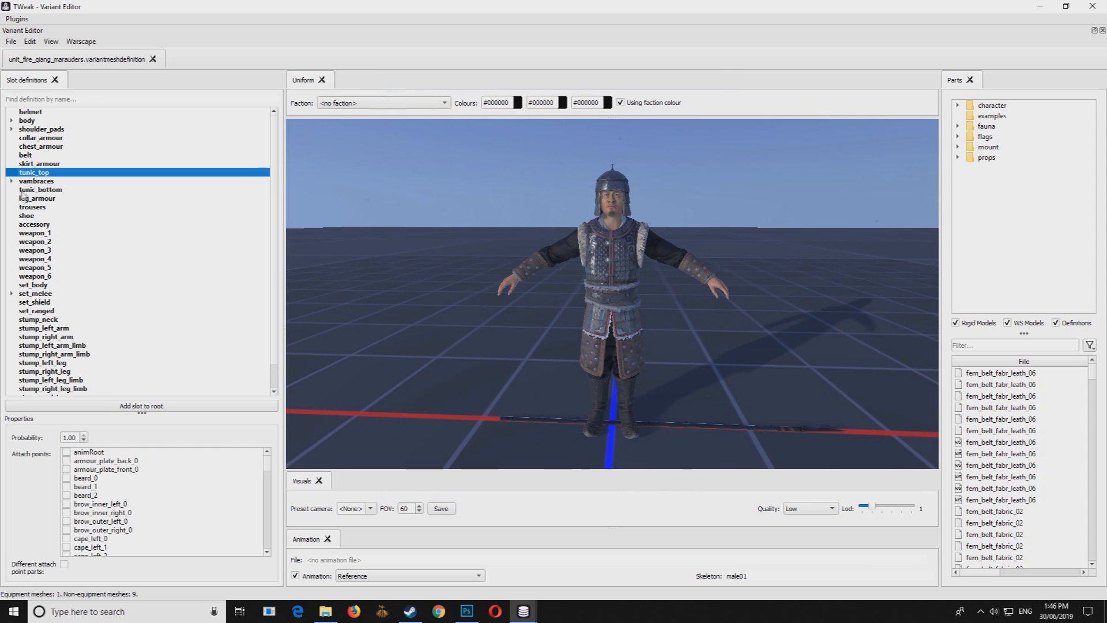
left_click(12, 182)
left_click(53, 190)
left_click(46, 216)
left_click(54, 199)
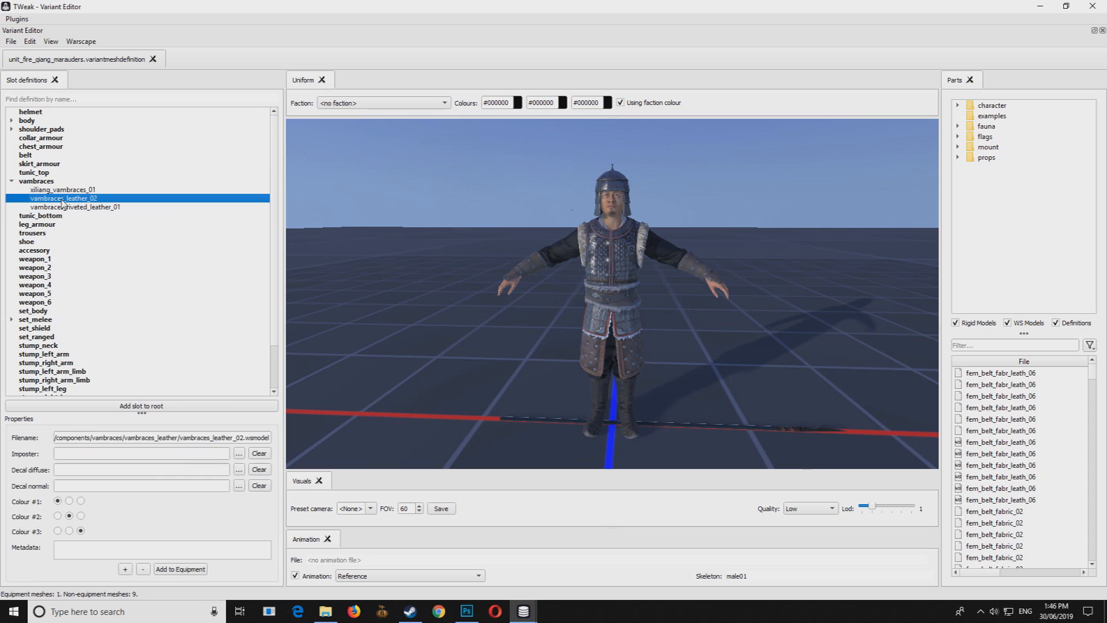
left_click(62, 191)
left_click(56, 174)
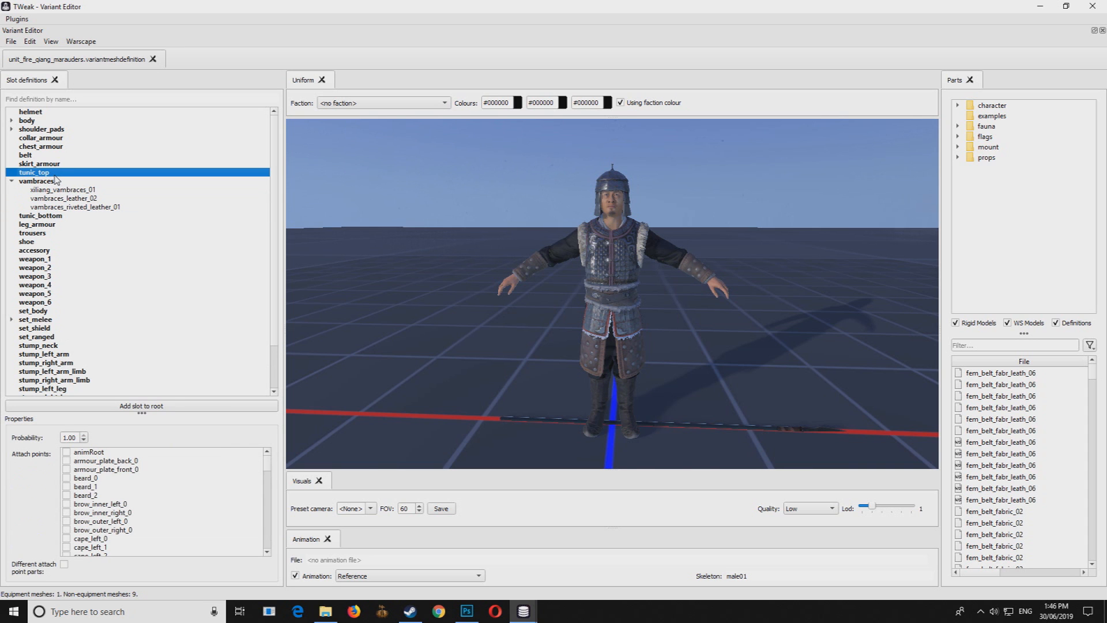
mouse_move(779, 411)
left_mouse_down()
mouse_move(752, 406)
mouse_move(779, 438)
mouse_move(778, 416)
left_mouse_up()
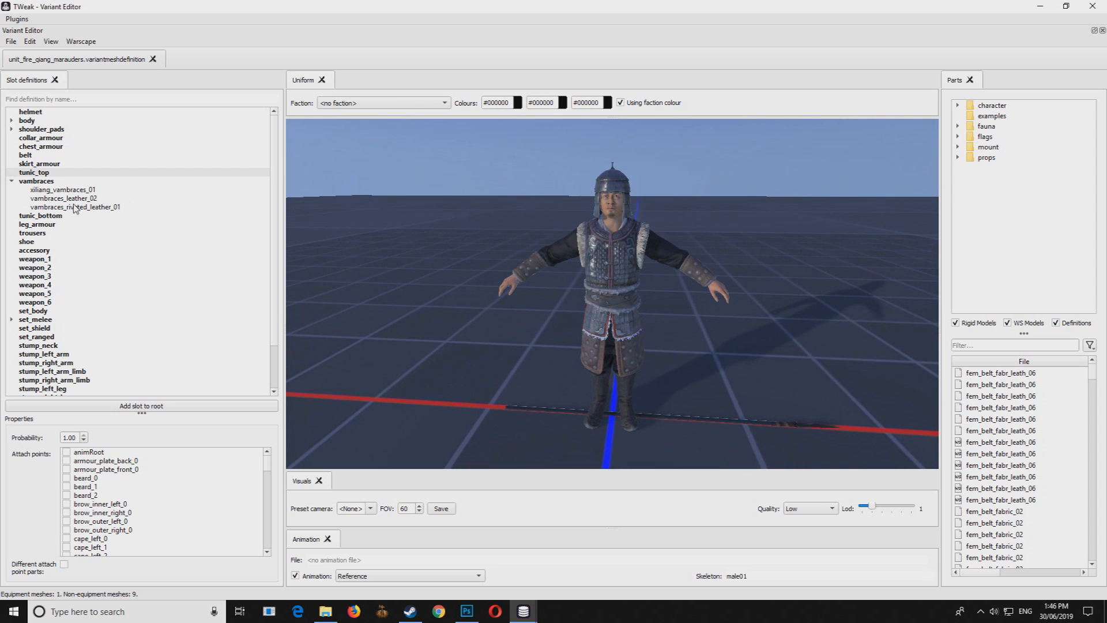
left_click(75, 206)
left_click(12, 182)
Step: Expand the set_melee, body and shoulder_pads slots and inspect set_skin_chinese_male_06 and unit_medium_leather_qiang_1
scroll(15, 231, "down", 1)
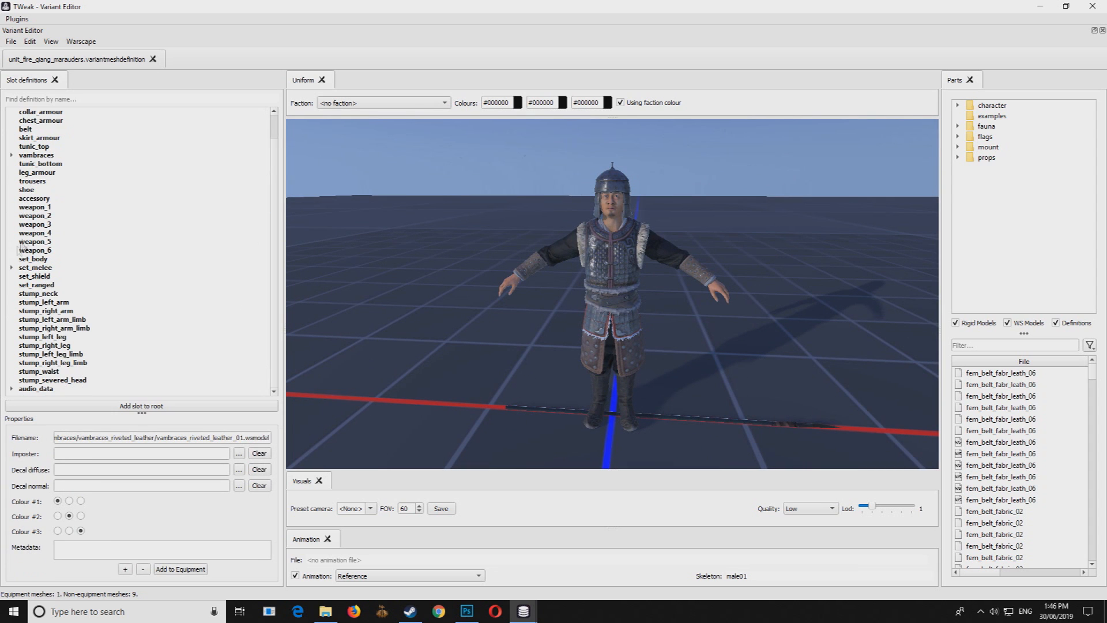
left_click(12, 268)
scroll(24, 231, "up", 1)
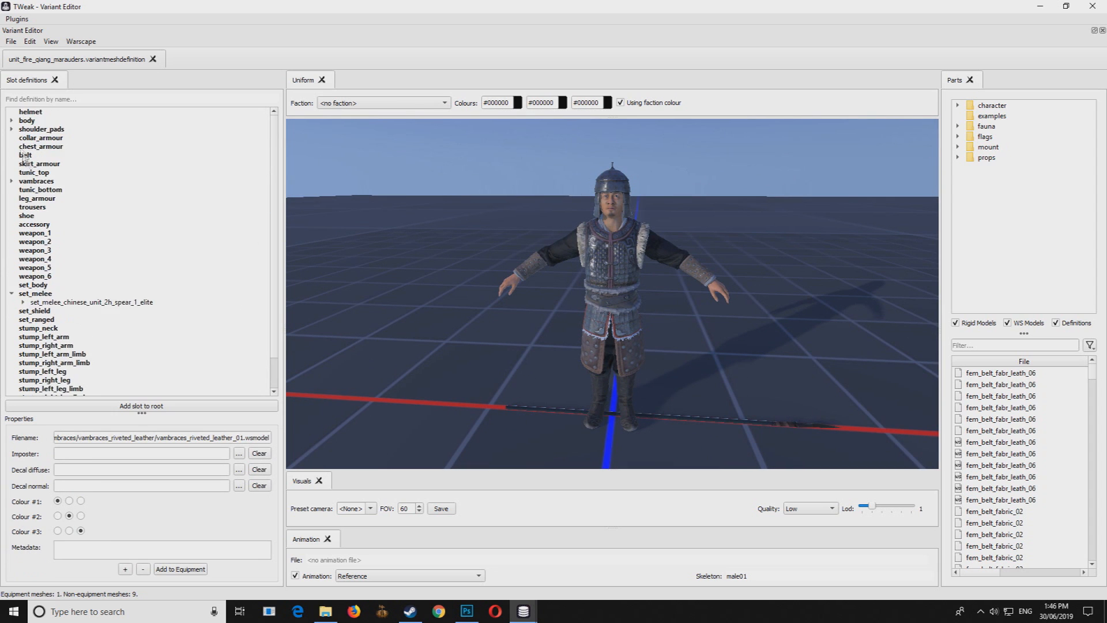
left_click(12, 121)
left_click(53, 129)
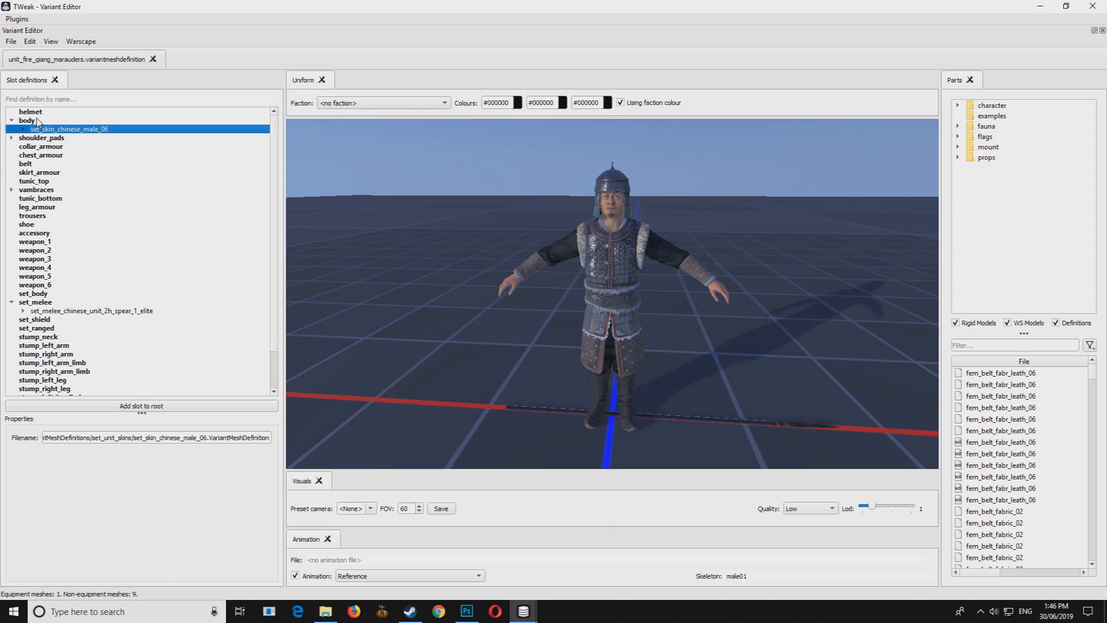
left_click(11, 139)
left_click(41, 148)
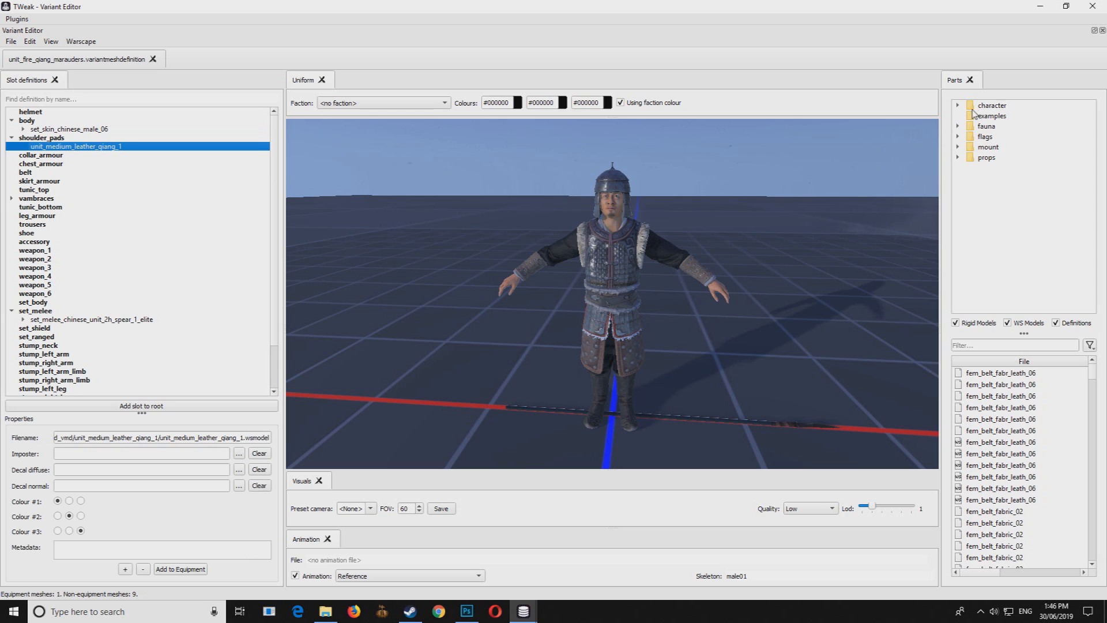
Step: Expand the character and human part folders, list the parts in examples, and look through the unit's slot definitions
left_click(958, 106)
left_click(976, 125)
left_click(970, 116)
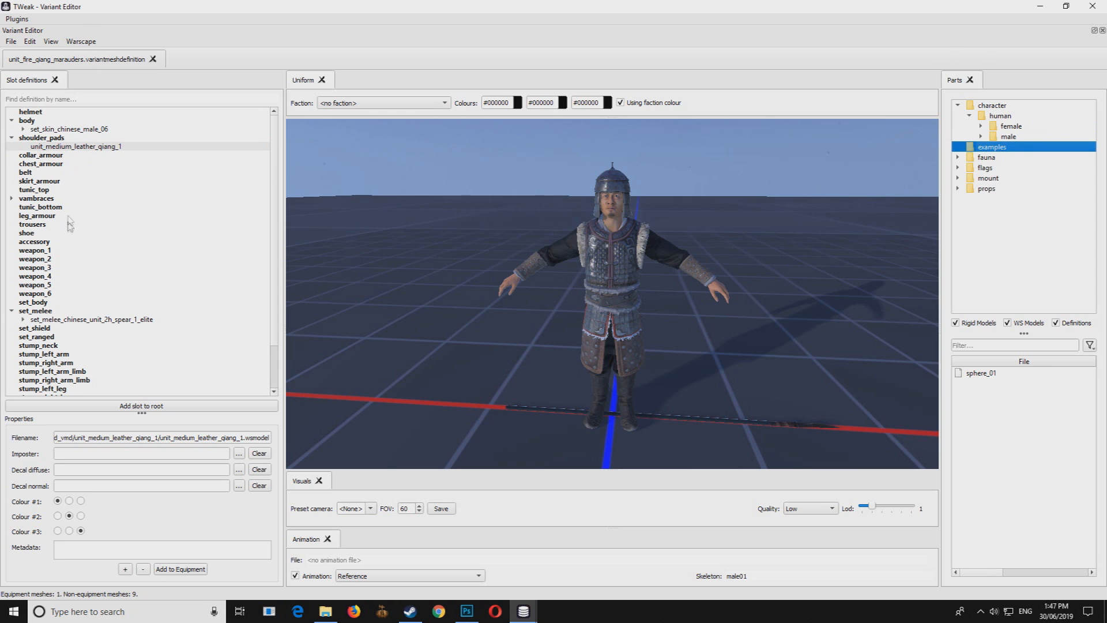
scroll(91, 181, "down", 2)
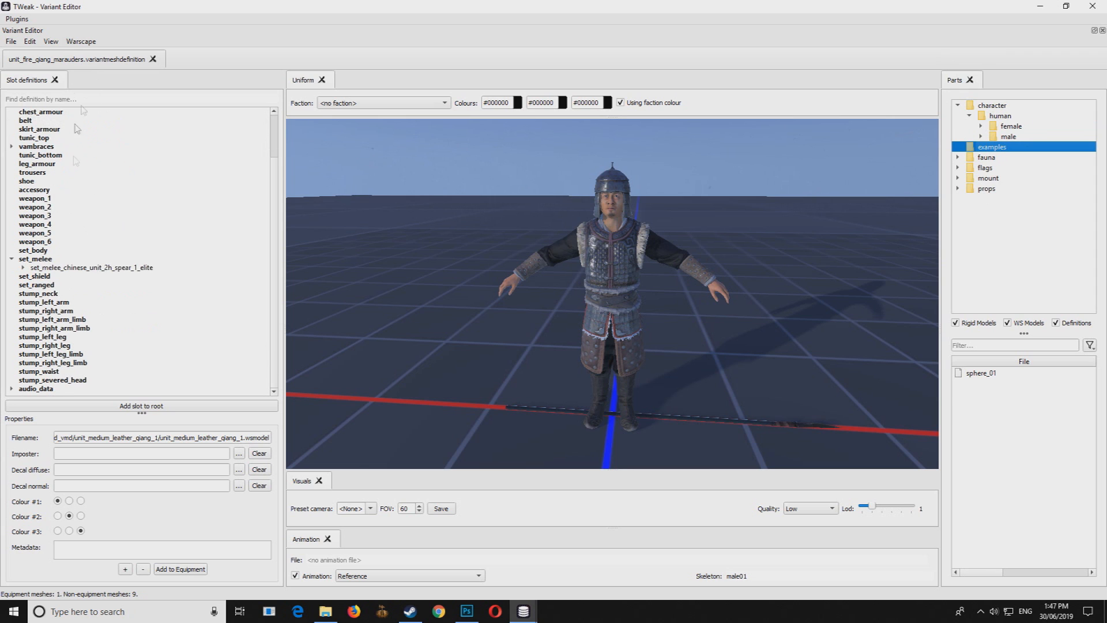
scroll(173, 144, "up", 2)
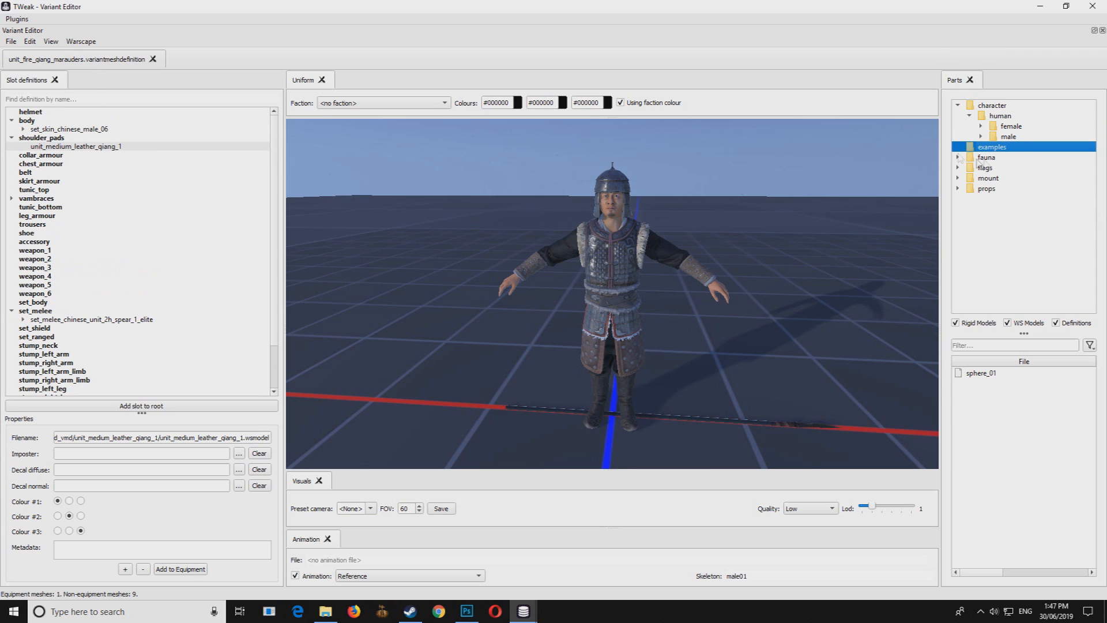
Step: Expand the male, chinese and components folders in the parts tree to show the available component categories
left_click(981, 136)
left_click(993, 147)
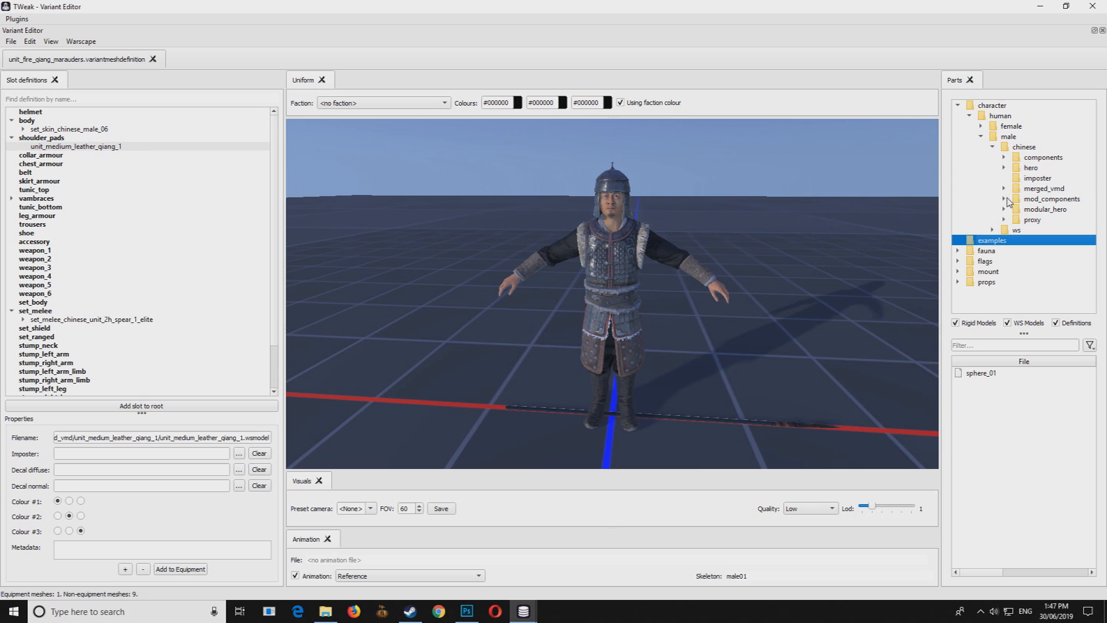
left_click(1005, 158)
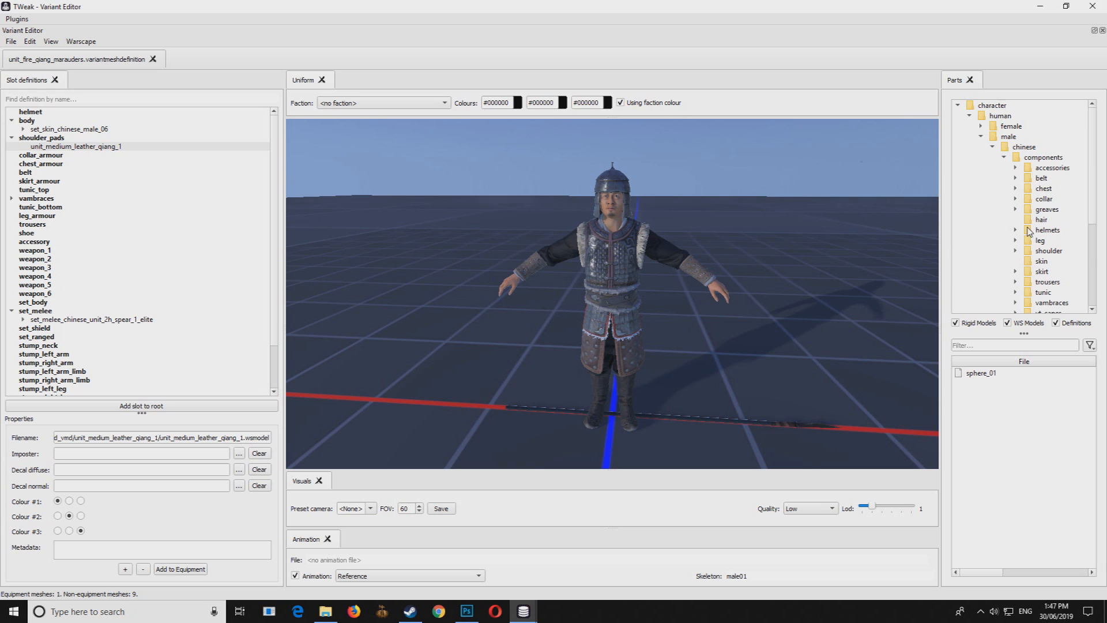
Step: Expand the helmets folder in the parts tree and look through the slot list, selecting the vambraces slot
left_click(1016, 230)
scroll(1016, 234, "down", 2)
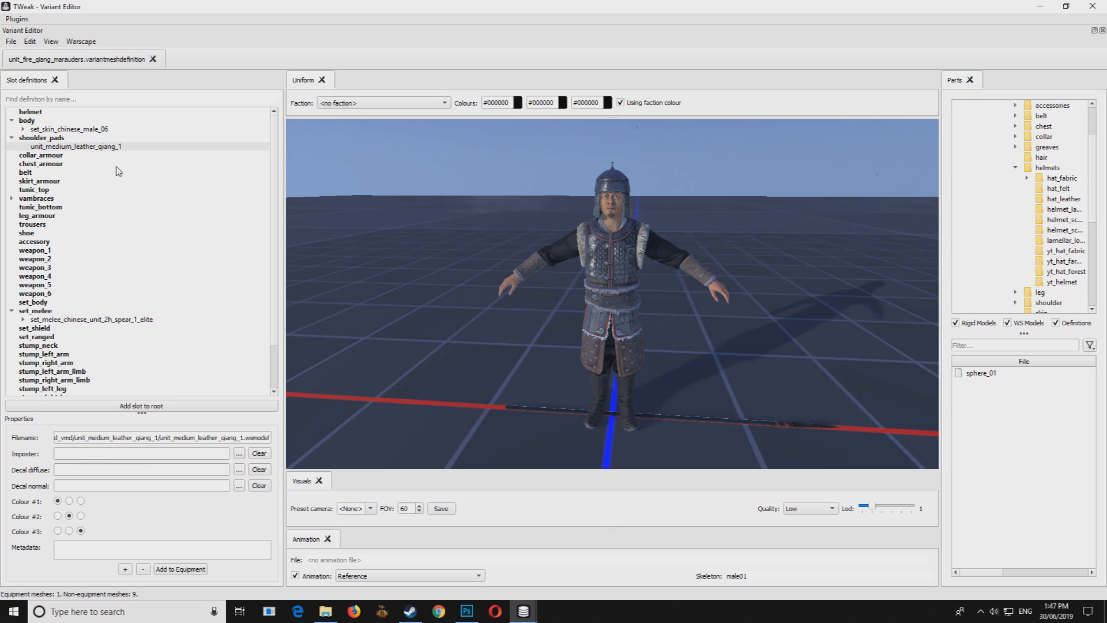
left_click(117, 166)
left_click(109, 198)
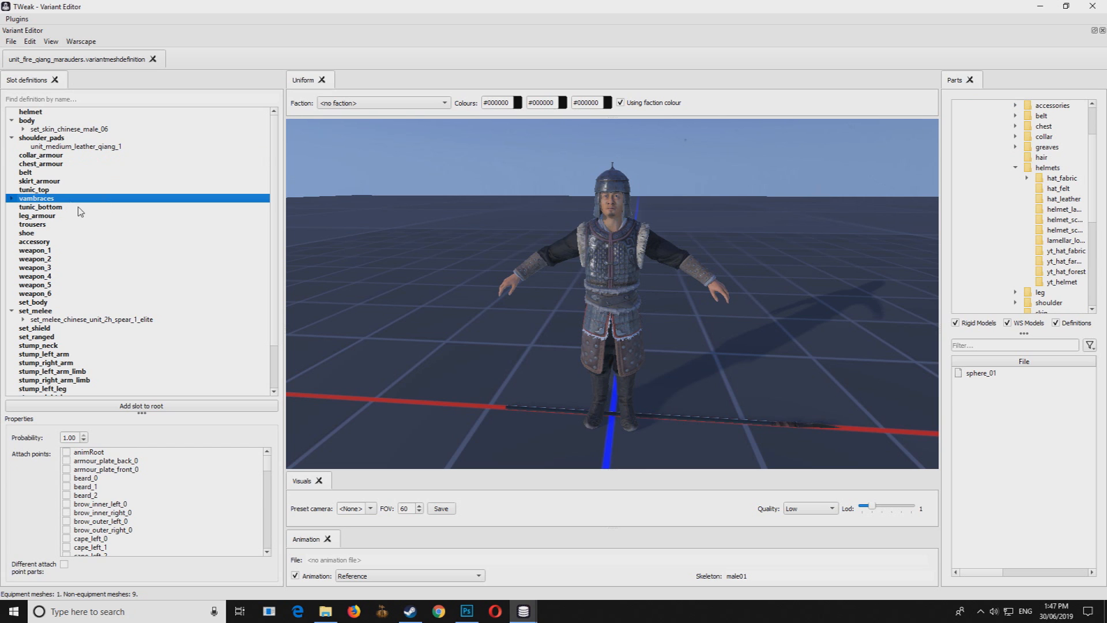
scroll(76, 277, "down", 2)
scroll(64, 330, "up", 1)
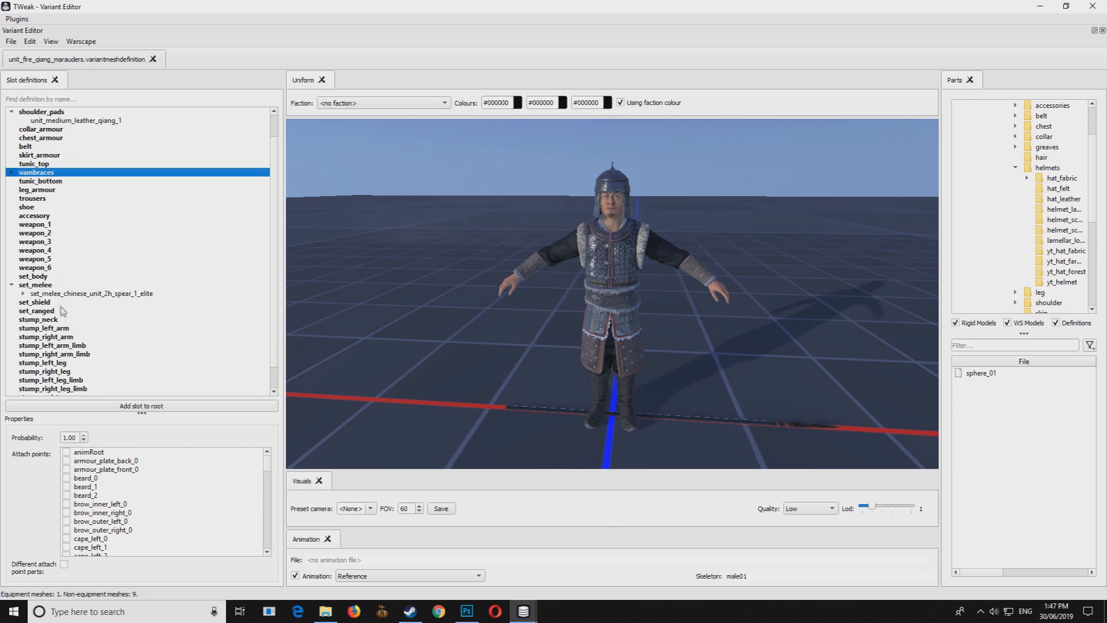
Step: Expand set_melee_chinese_unit_2h_spear_1_elite and its weapon_1 slot to show the assigned weapon
left_click(23, 293)
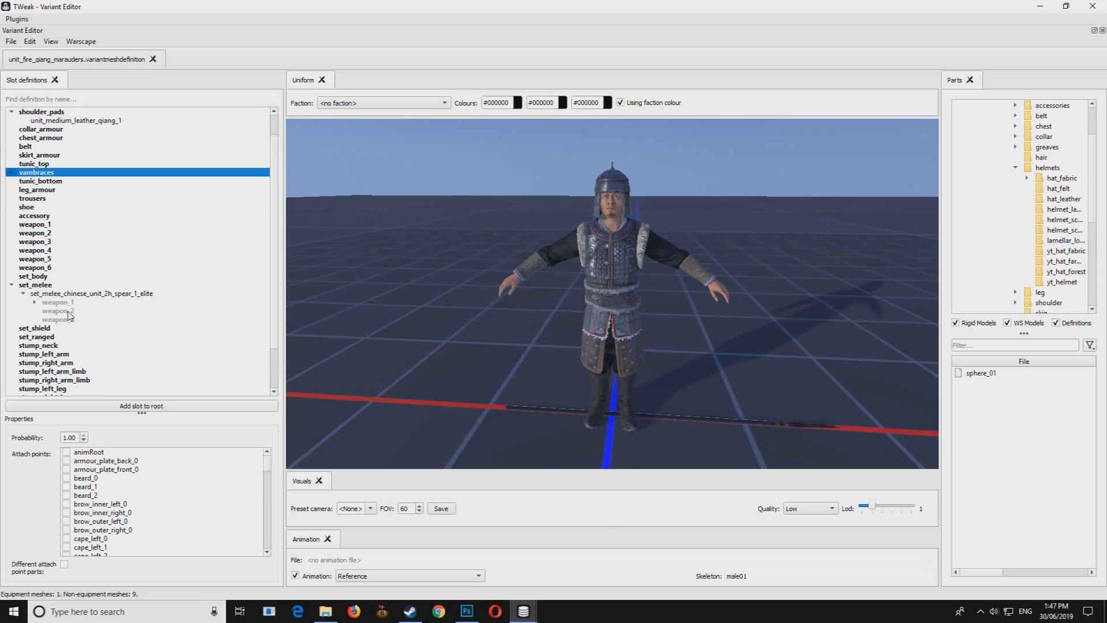
left_click(60, 311)
left_click(35, 302)
left_click(35, 173)
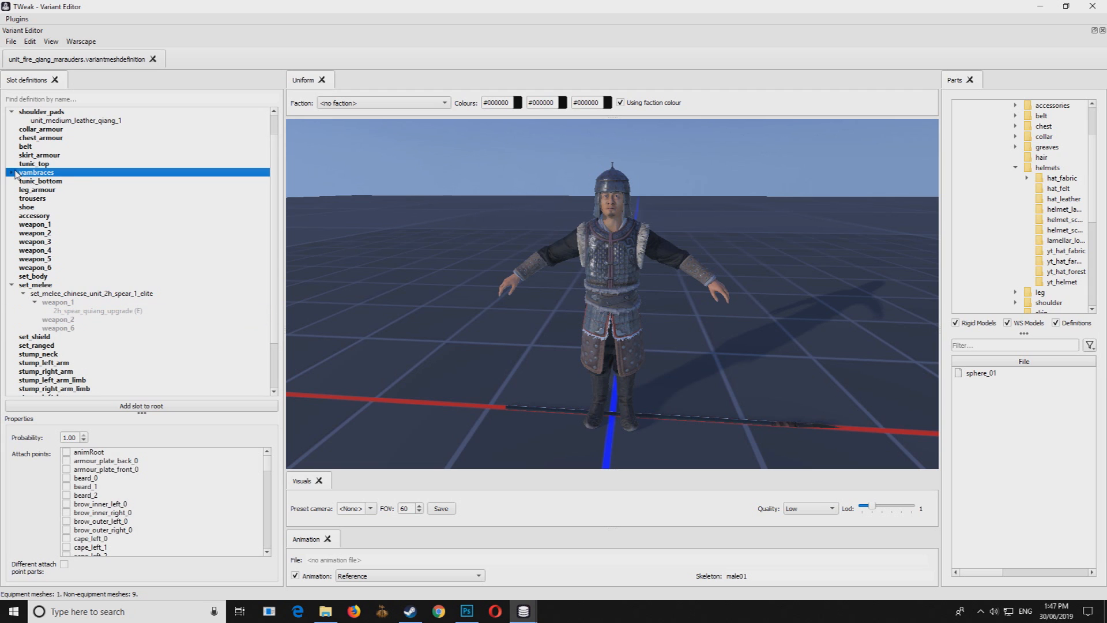
Step: Expand the vambraces slot, then check the chest_armour slot and the unit_medium_leather_qiang_1 part's properties
left_click(12, 173)
left_click(44, 190)
left_click(49, 198)
left_click(64, 189)
left_click(43, 138)
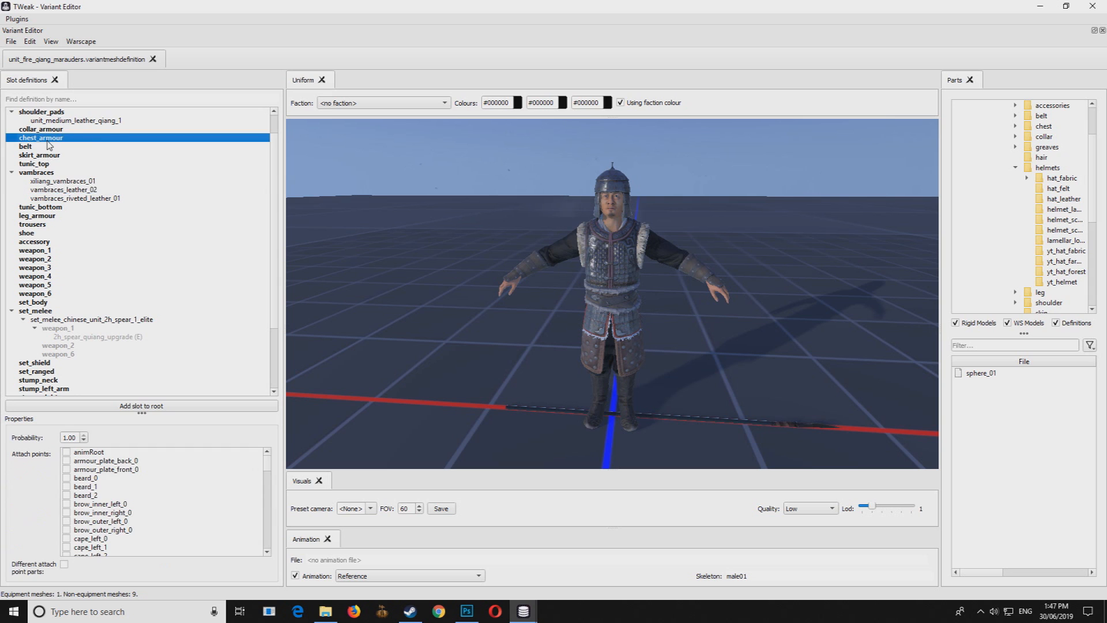
scroll(49, 146, "up", 1)
left_click(46, 130)
left_click(37, 147)
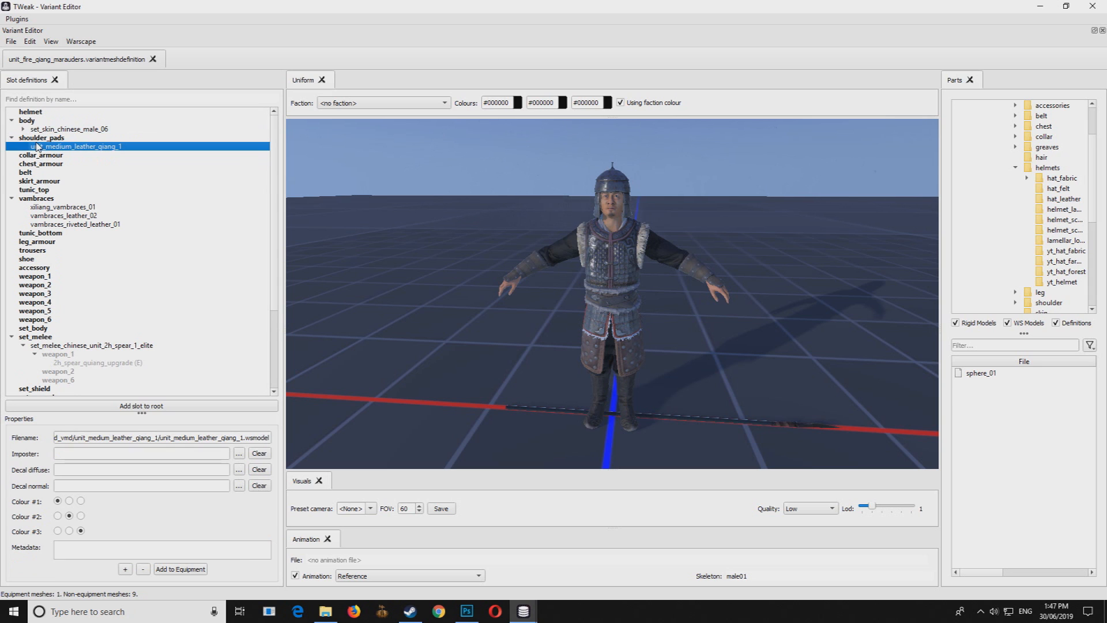
Step: Expand set_skin_chinese_male_06 and its body slot to show the generic head variants
left_click(50, 138)
left_click(46, 129)
left_click(23, 129)
left_click(36, 139)
Step: Look through the unit's slot definitions, checking the leg_armour and trousers slots
left_click_drag(54, 147, 79, 185)
scroll(79, 185, "down", 3)
left_click(70, 215)
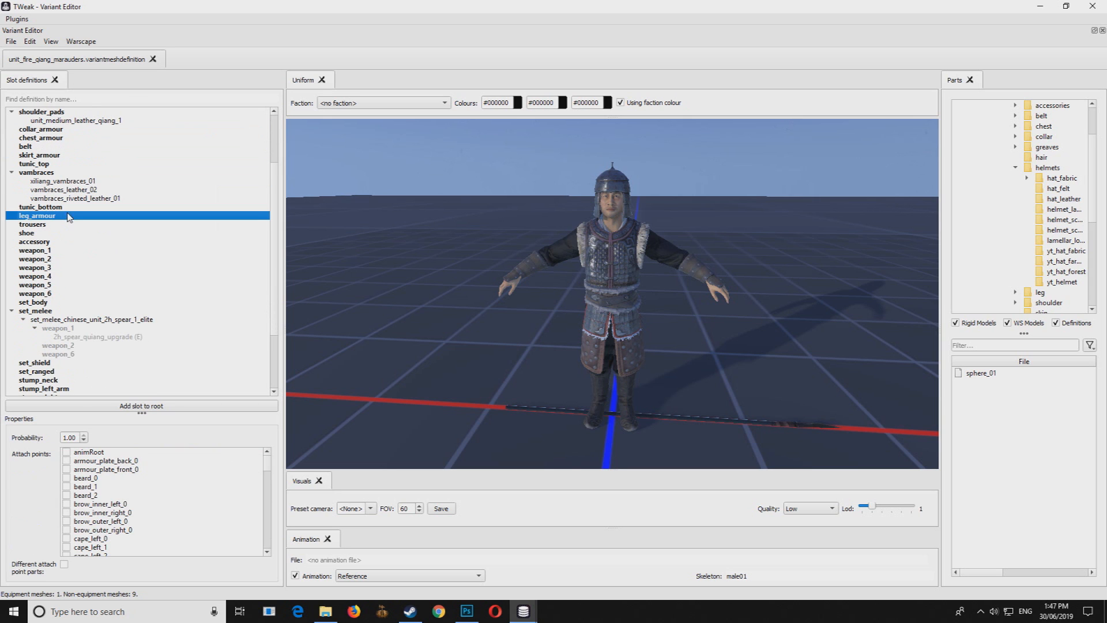
left_click(51, 224)
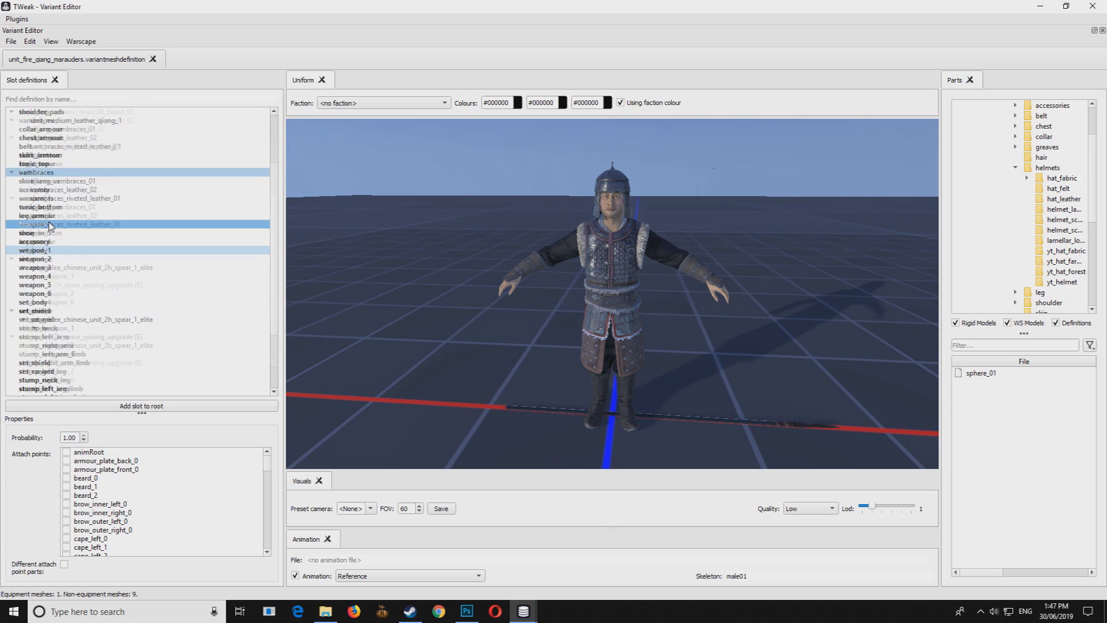
scroll(50, 226, "down", 3)
scroll(51, 270, "up", 6)
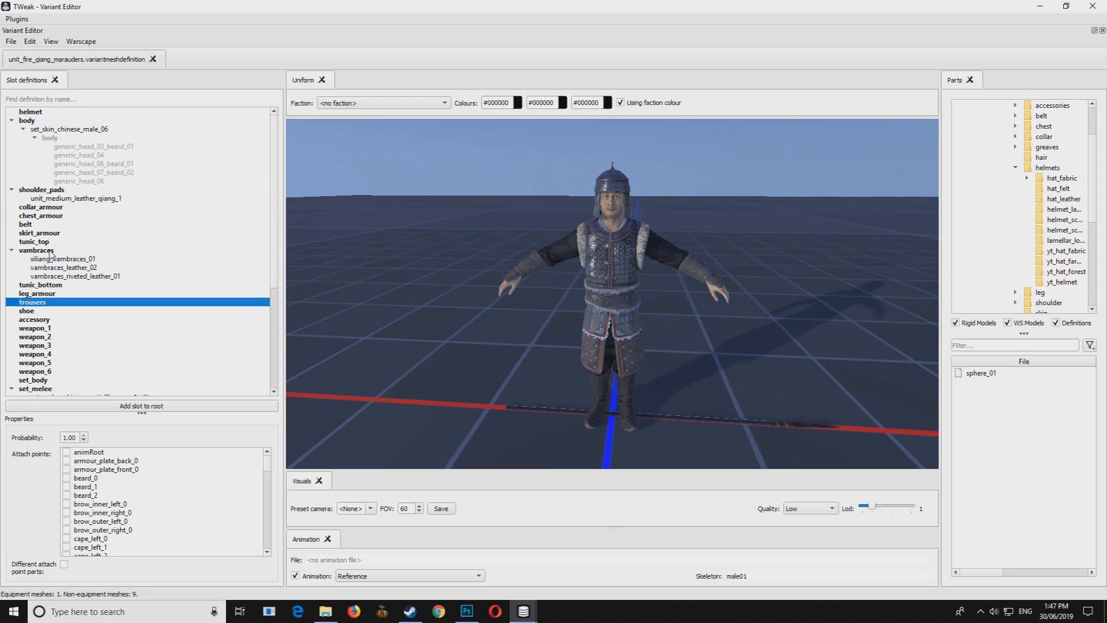
Step: Add a dian_wei_hat part from the hat_fabric helmets folder to the chest_armour slot and check the character model
left_click(52, 217)
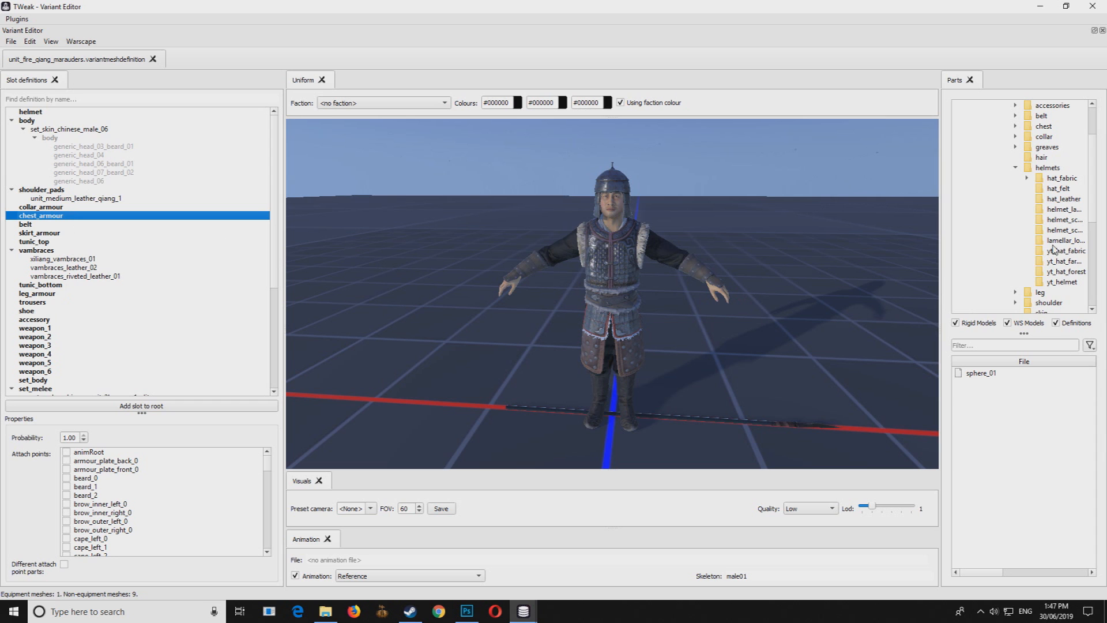
left_click(1027, 178)
left_click(1058, 189)
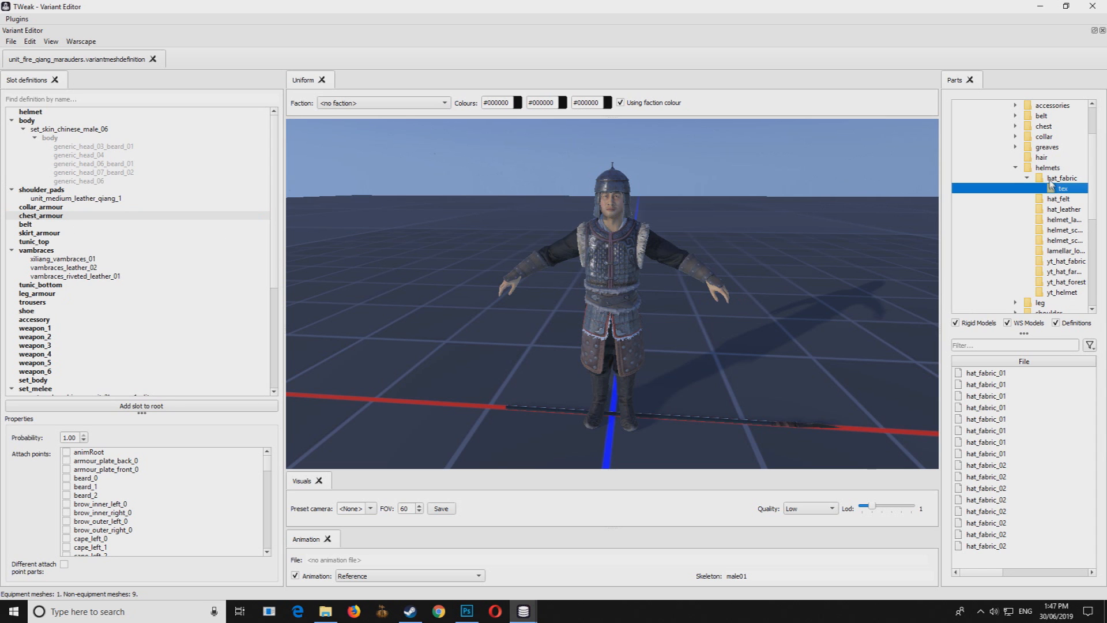
left_click(1050, 183)
left_click(1003, 386)
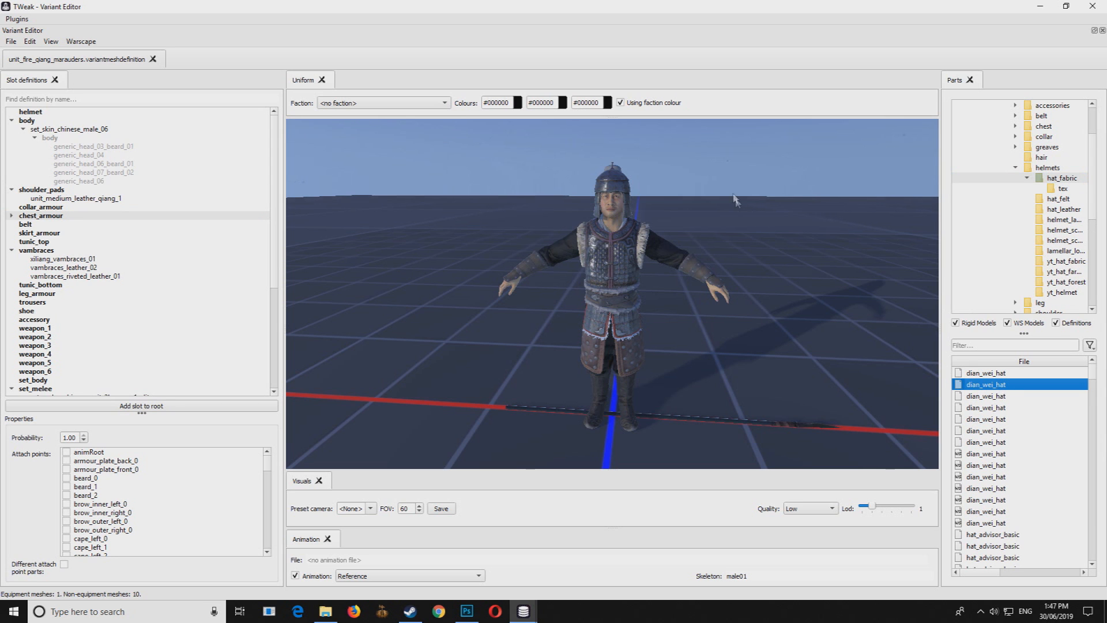
left_click_drag(734, 199, 707, 240)
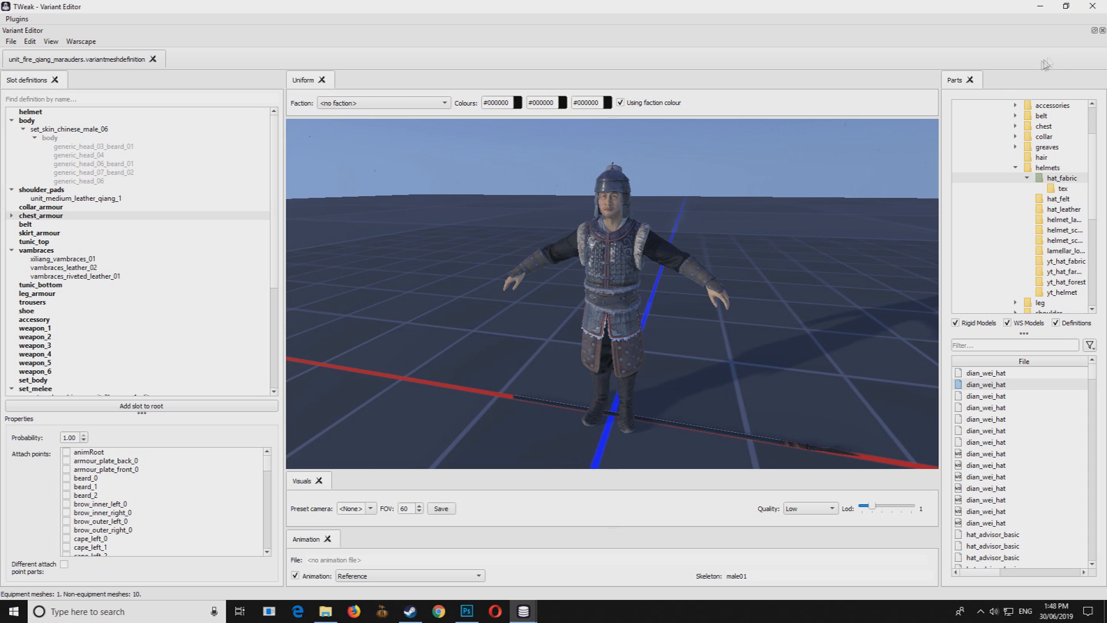
Step: Close the Variant Editor and switch to the DAVE database editor
left_click(1102, 30)
left_click(611, 318)
mouse_move(522, 610)
left_click(475, 553)
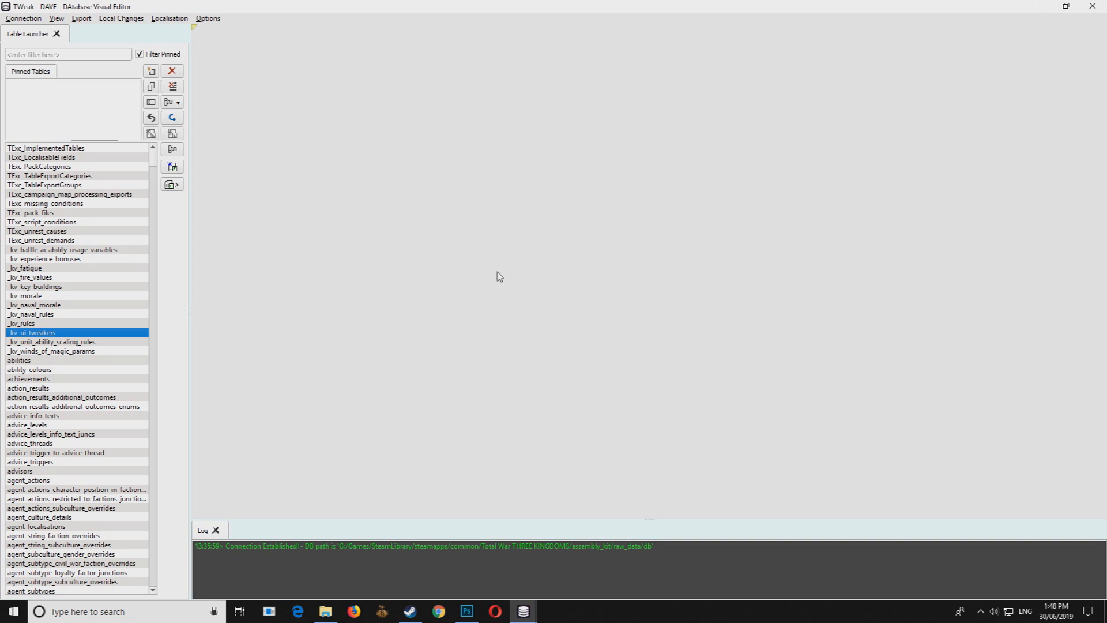
Step: Filter the database table list by "projectile"
left_click_drag(152, 157, 145, 116)
left_click(103, 53)
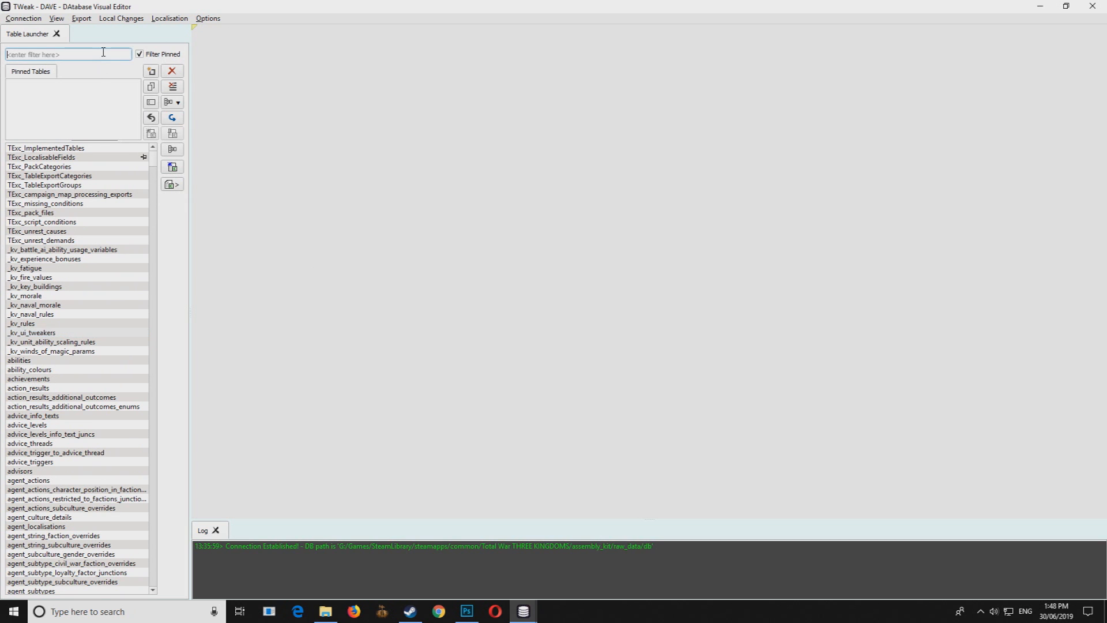
type("proji")
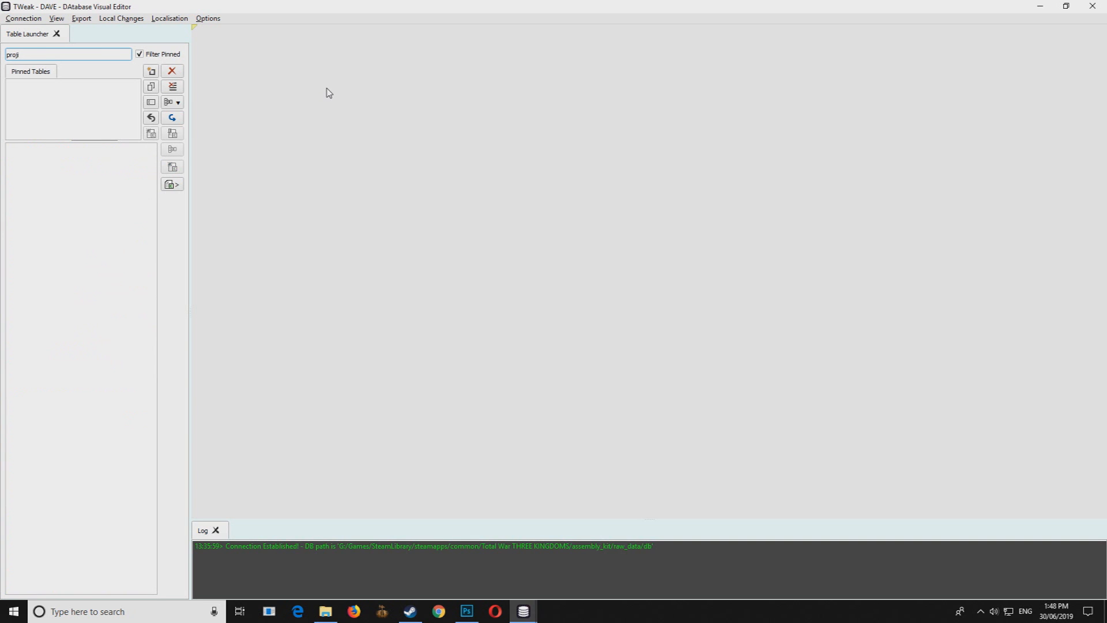
key("BackSpace")
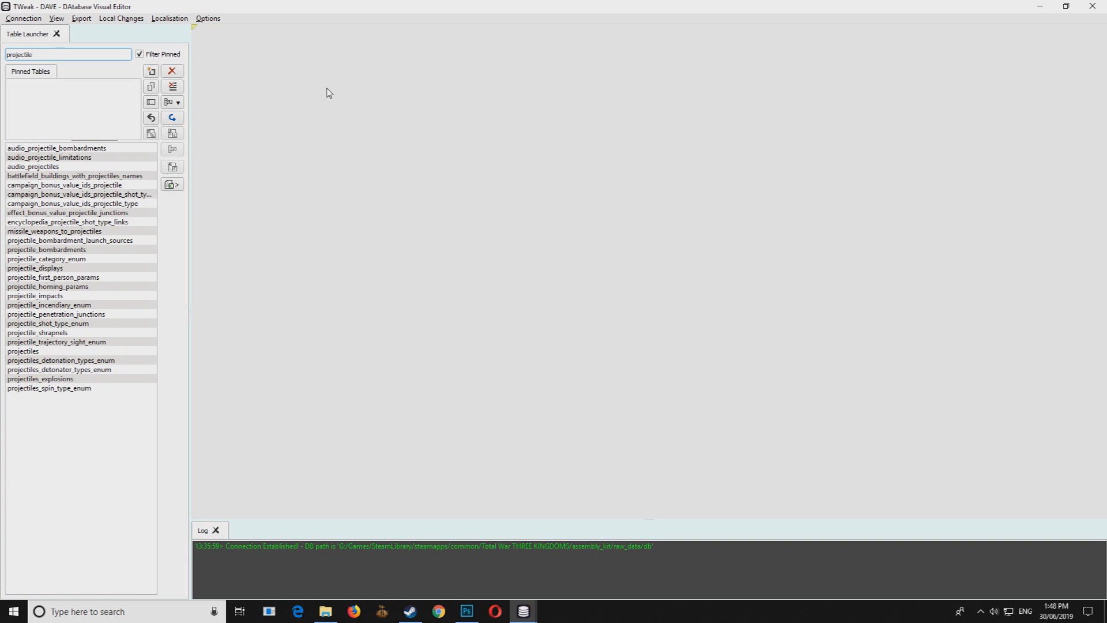
Step: Open the projectiles table in a maximized table editor window
left_click(59, 352)
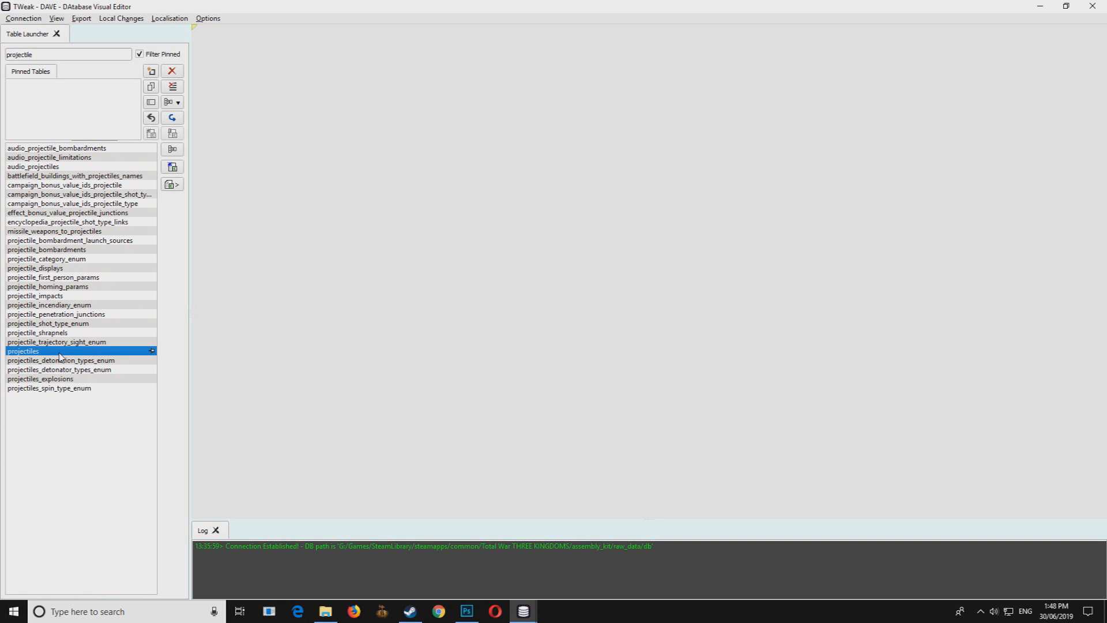
double_click(60, 356)
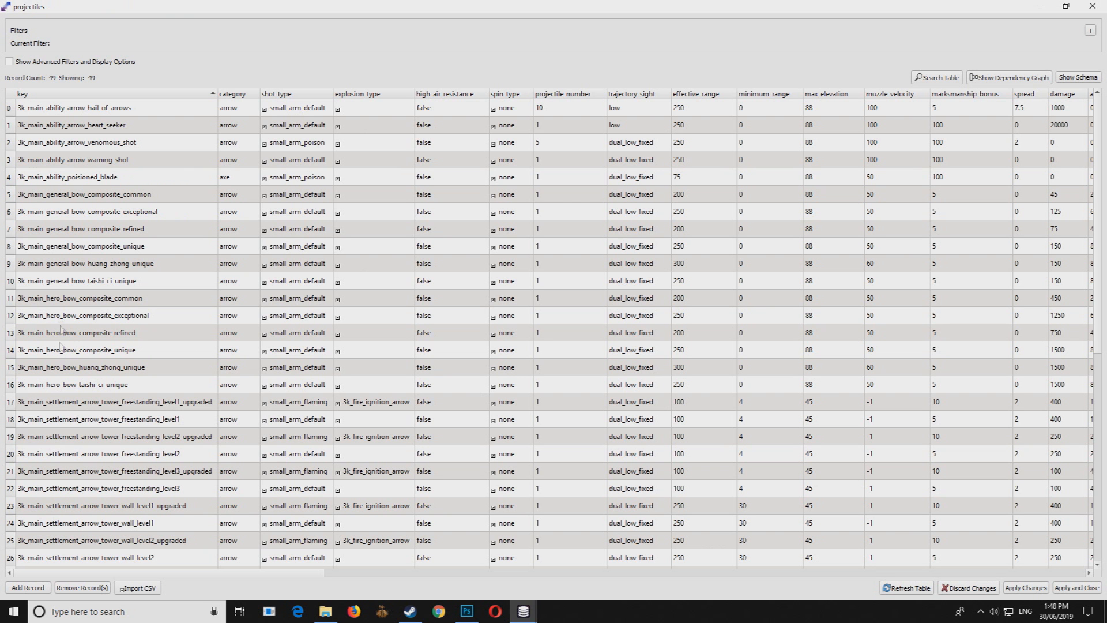
left_click(1066, 8)
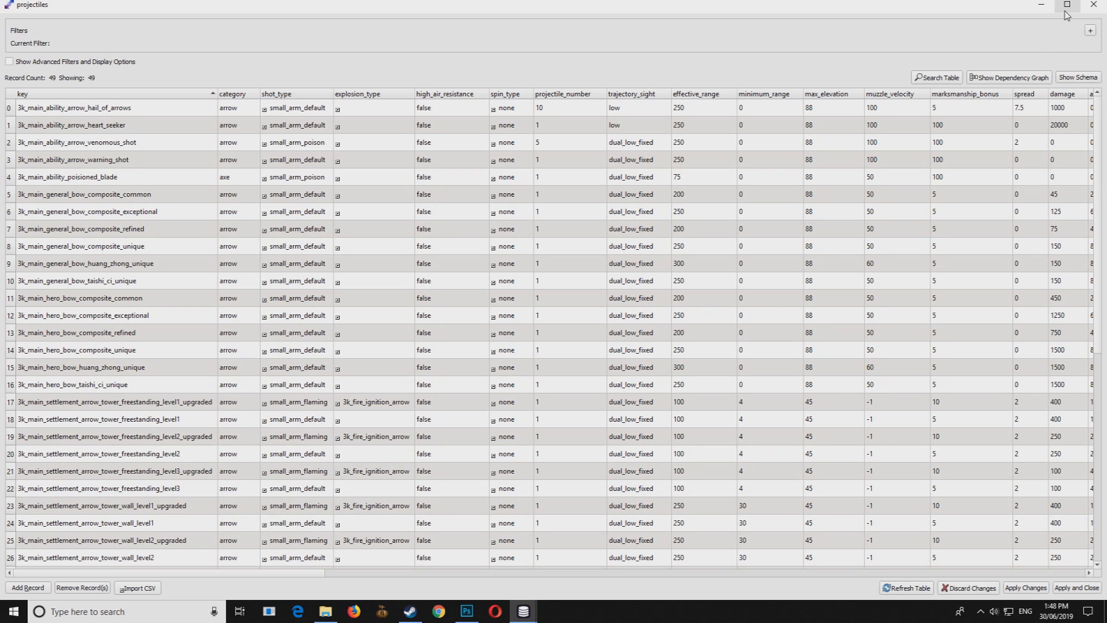
left_click(1063, 9)
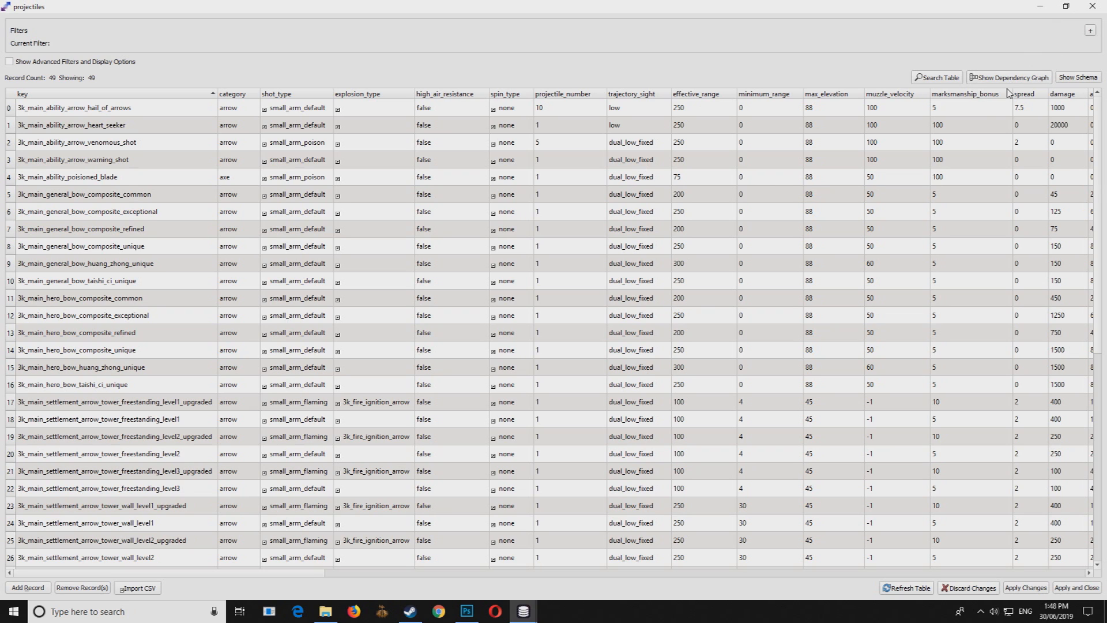
Step: Add a key filter for "tower" and select the two 3k_main_towerfreestanding_perimiter records
left_click(250, 201)
left_click(1090, 31)
type("tower")
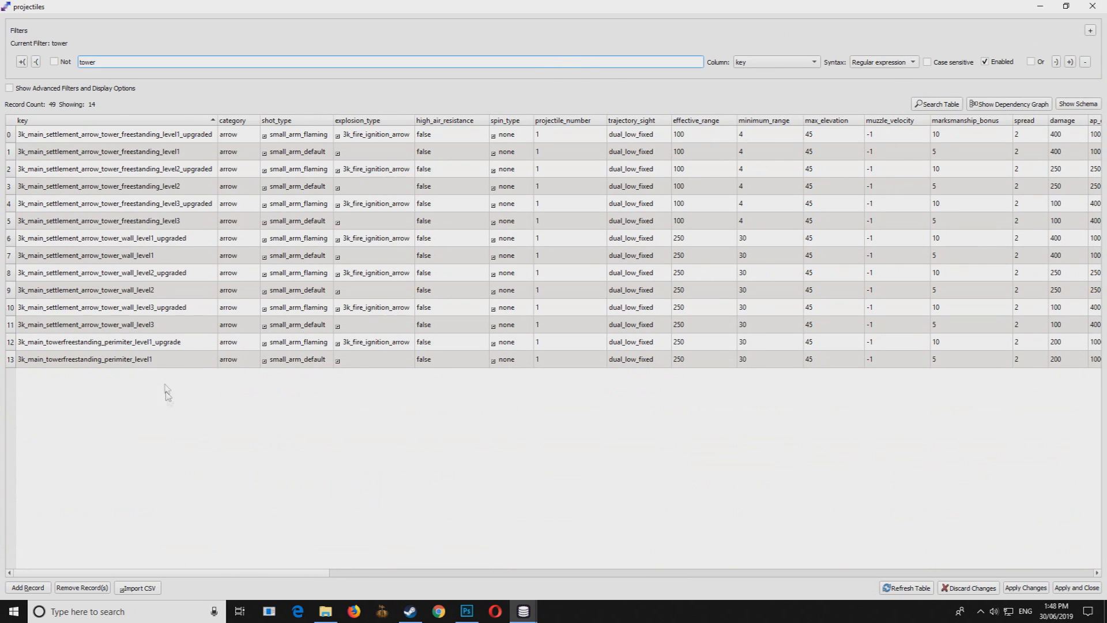
left_click(253, 289)
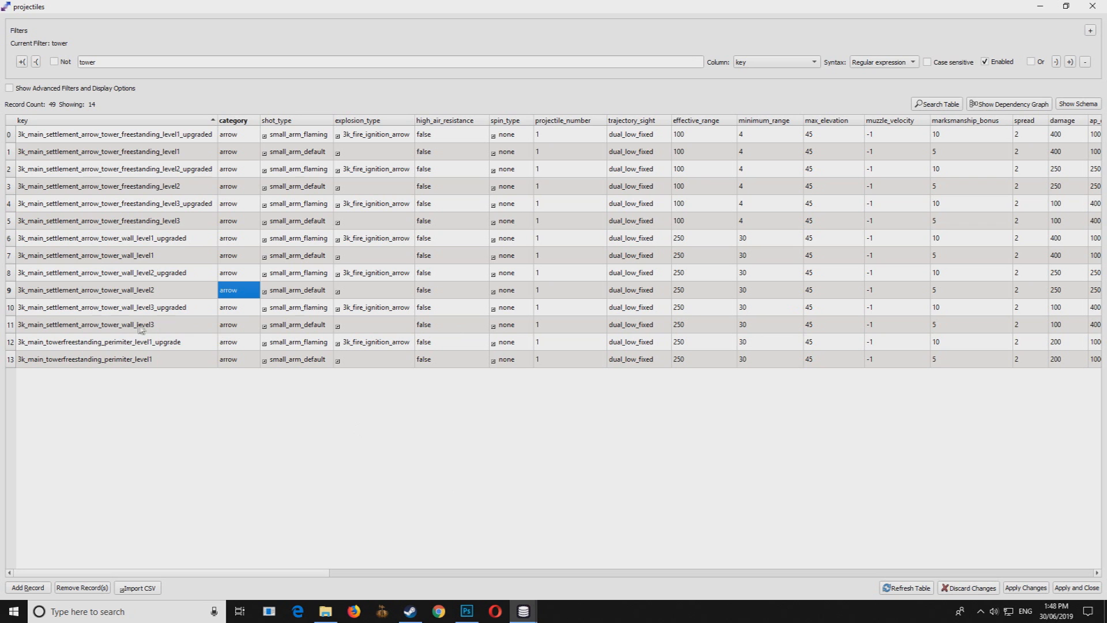
left_click(118, 344)
left_click_drag(10, 346, 10, 360)
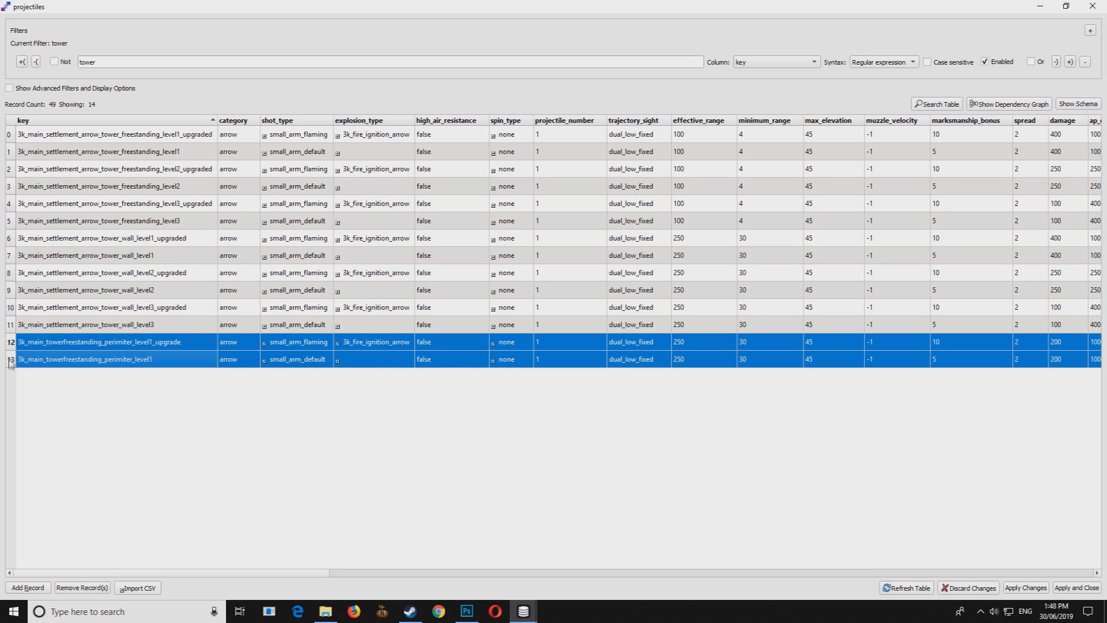
Step: Set ap_damage of 3k_main_towerfreestanding_perimiter_level1_upgrade to 100, apply the change and close the table
left_click_drag(281, 574, 522, 580)
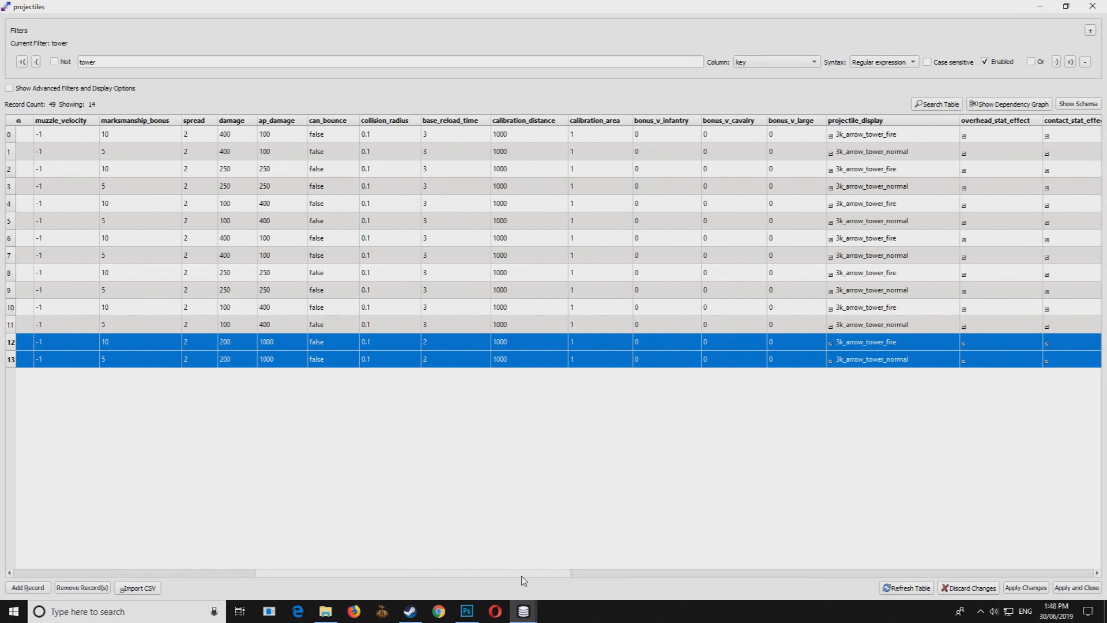
left_click_drag(515, 574, 387, 577)
left_click_drag(711, 241, 723, 241)
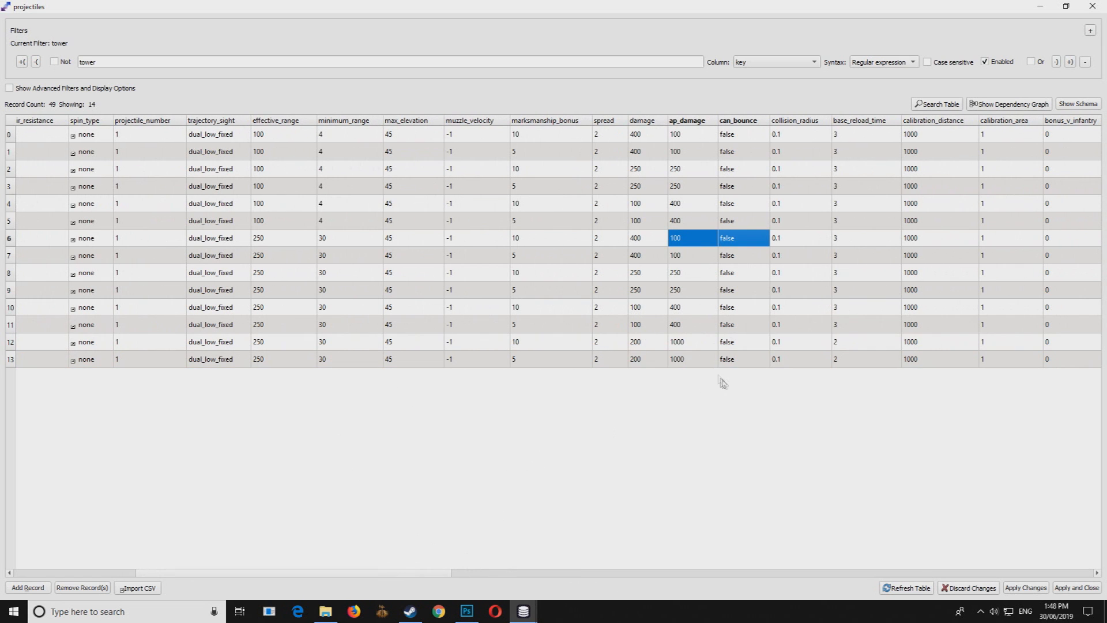
left_click_drag(690, 340, 685, 359)
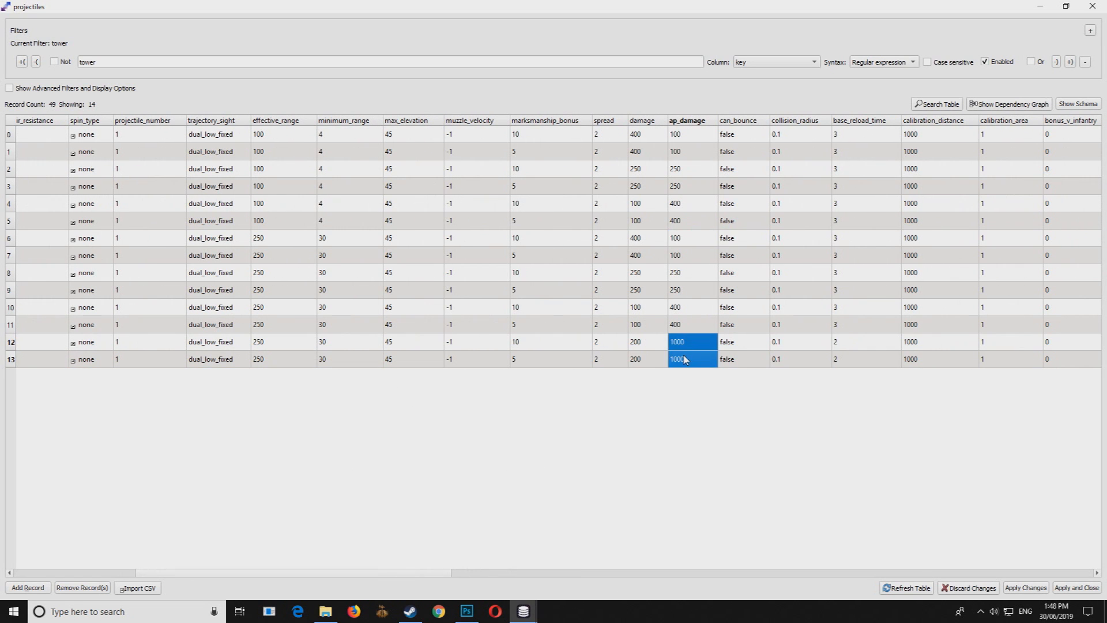
left_click(693, 346)
type("100")
key("Return")
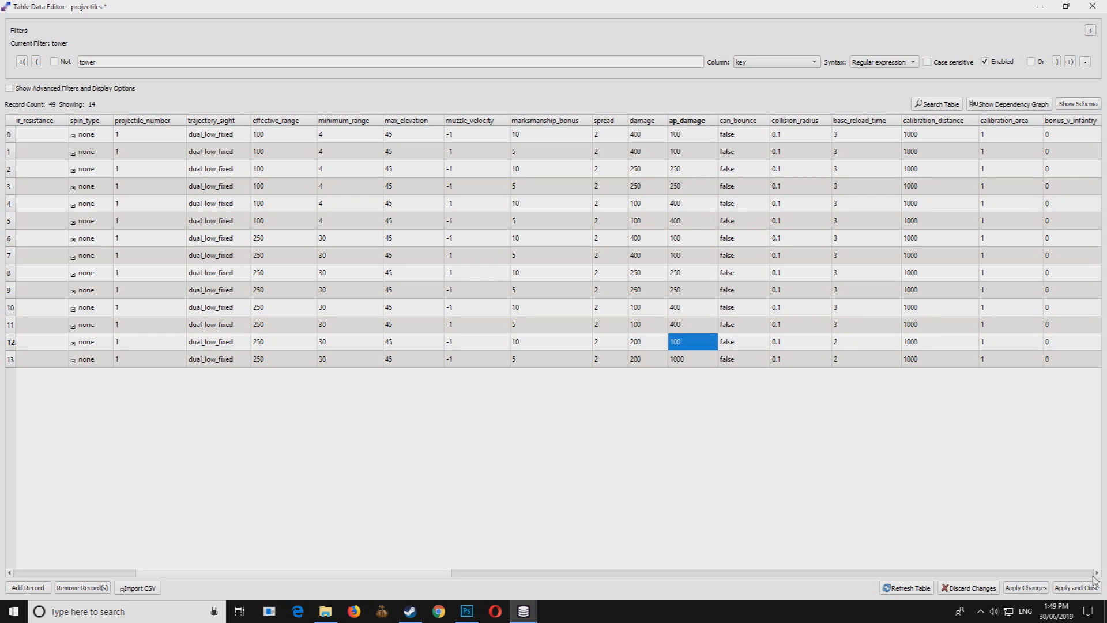
left_click(1077, 588)
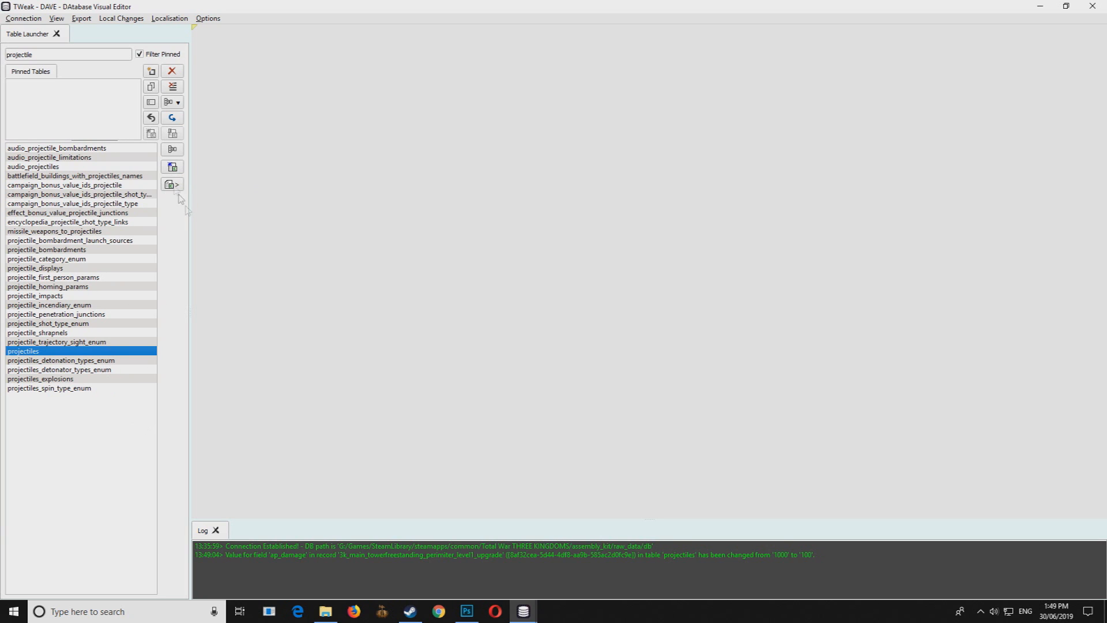
Step: Open the projectiles table in Excel
right_click(39, 354)
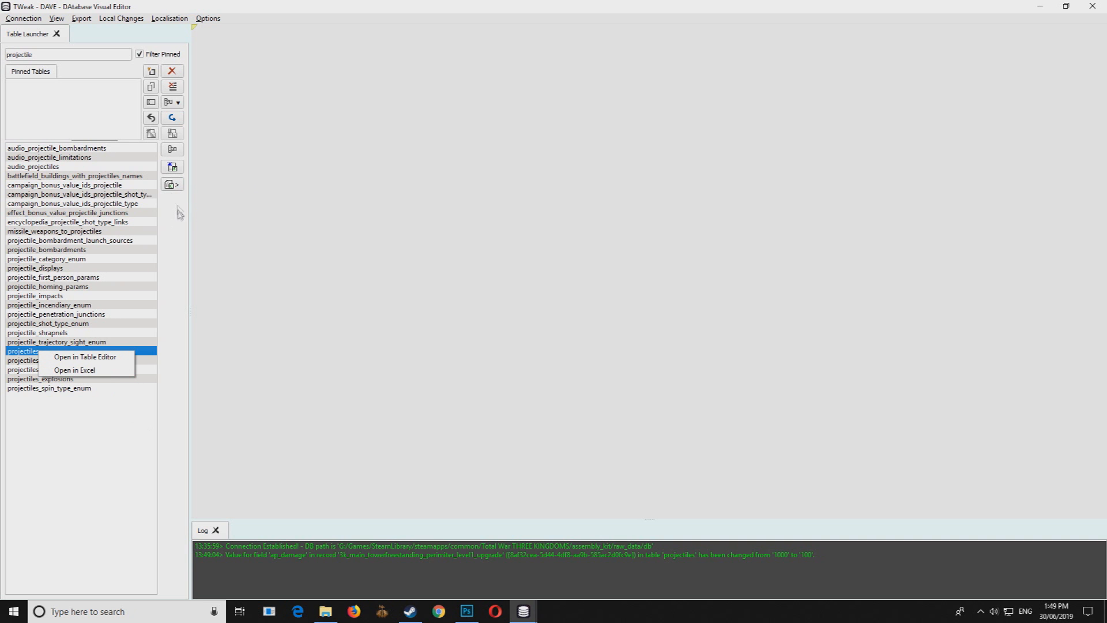
left_click(90, 371)
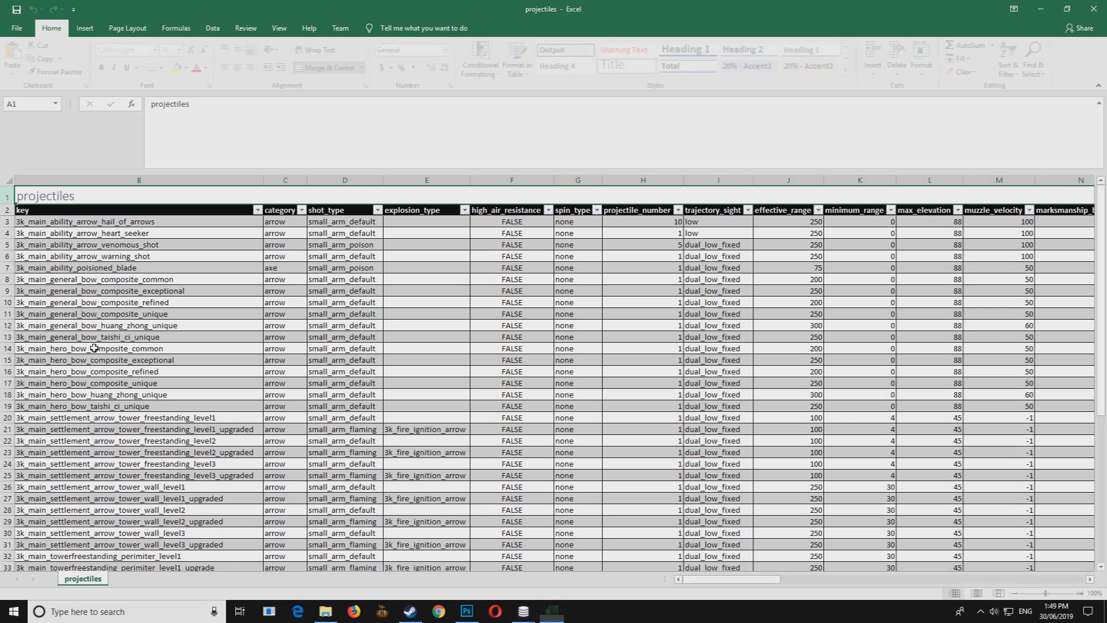
left_click(475, 361)
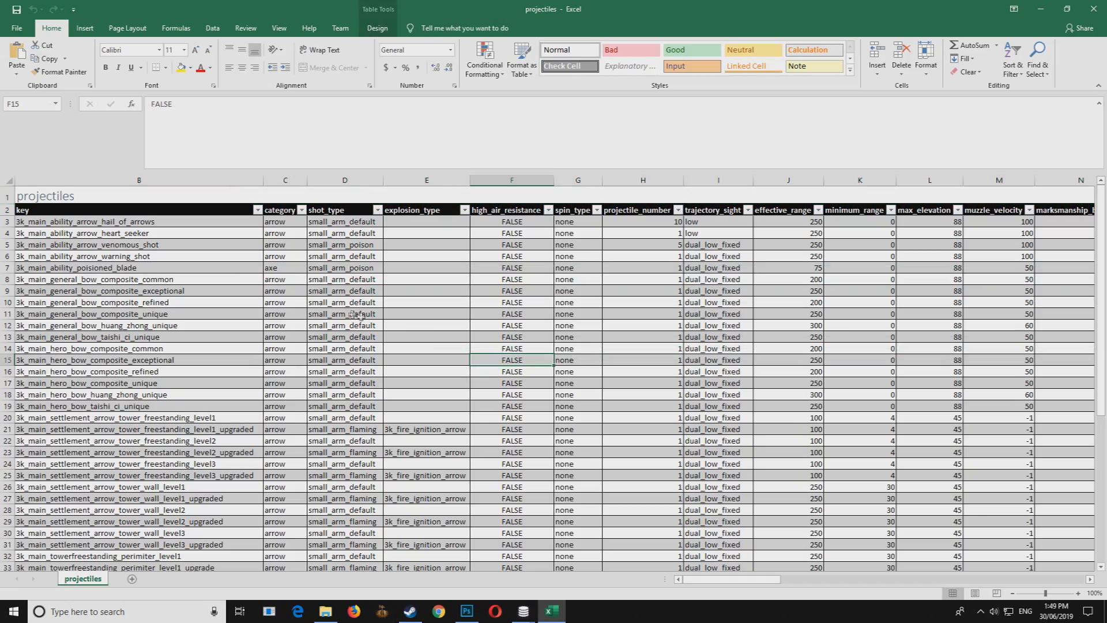
Step: Find and select the two 3k_main_towerfreestanding_perimiter rows in the projectiles sheet
scroll(225, 405, "down", 5)
scroll(193, 410, "up", 1)
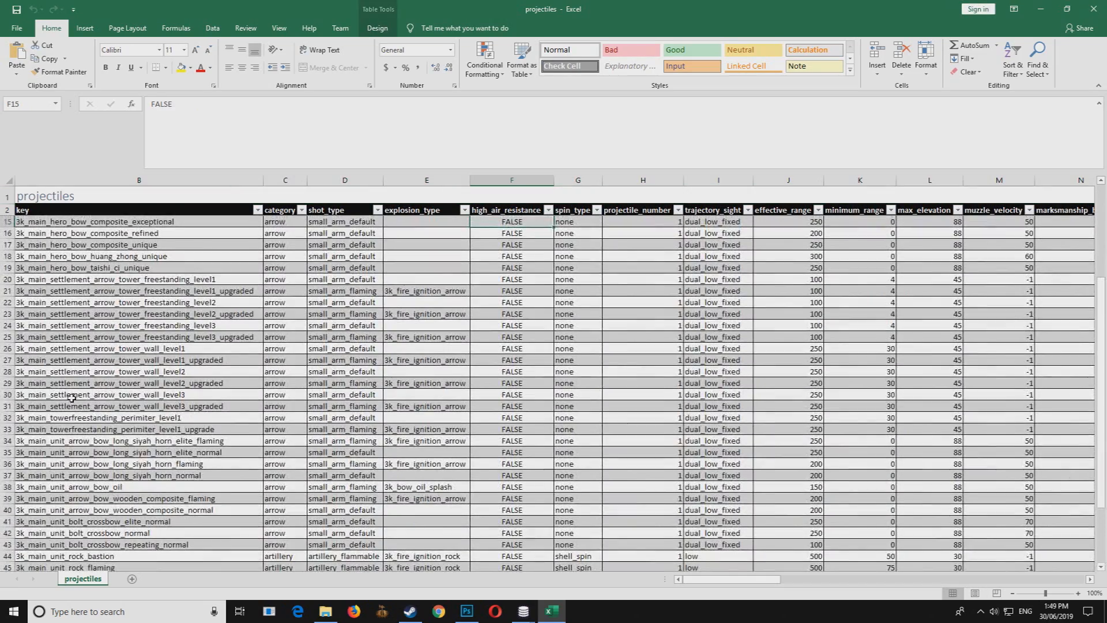
left_click_drag(74, 396, 67, 407)
left_click(58, 429)
left_click_drag(3, 429, 3, 417)
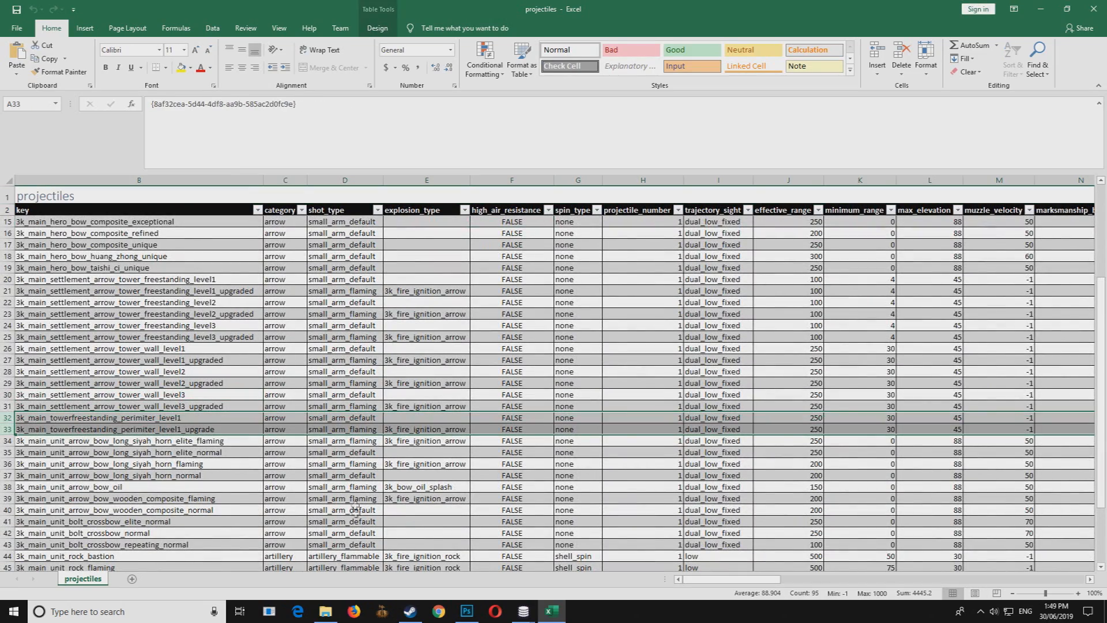
Step: Set ap_damage of 3k_main_towerfreestanding_perimiter_level1 to 100 in the projectiles sheet and save the workbook
left_click_drag(761, 583, 799, 585)
left_click(780, 417)
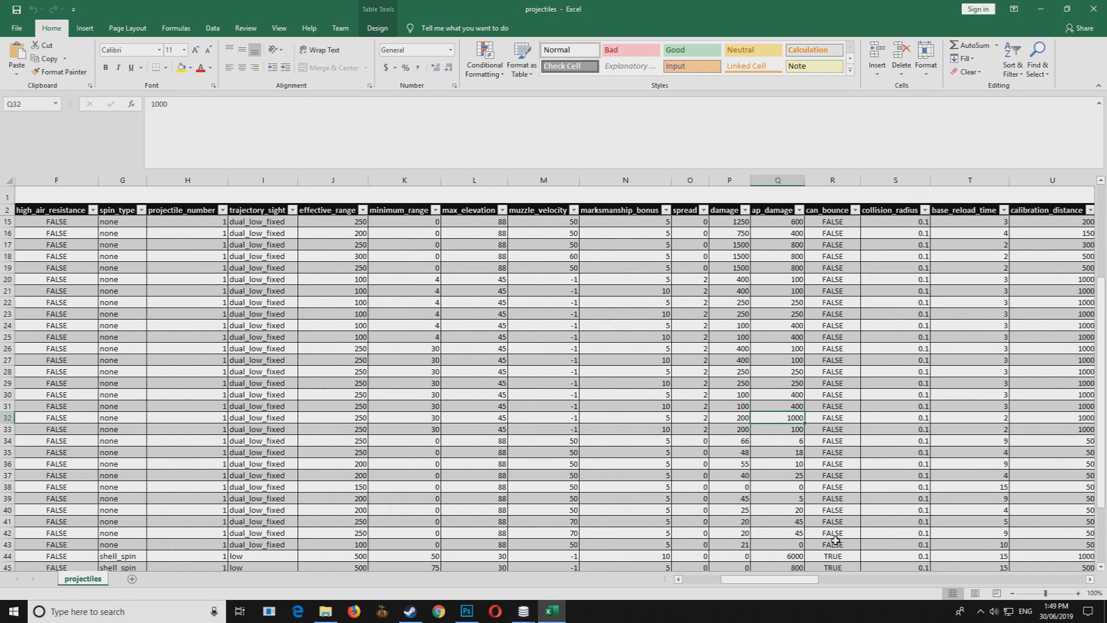
type("100")
key("Return")
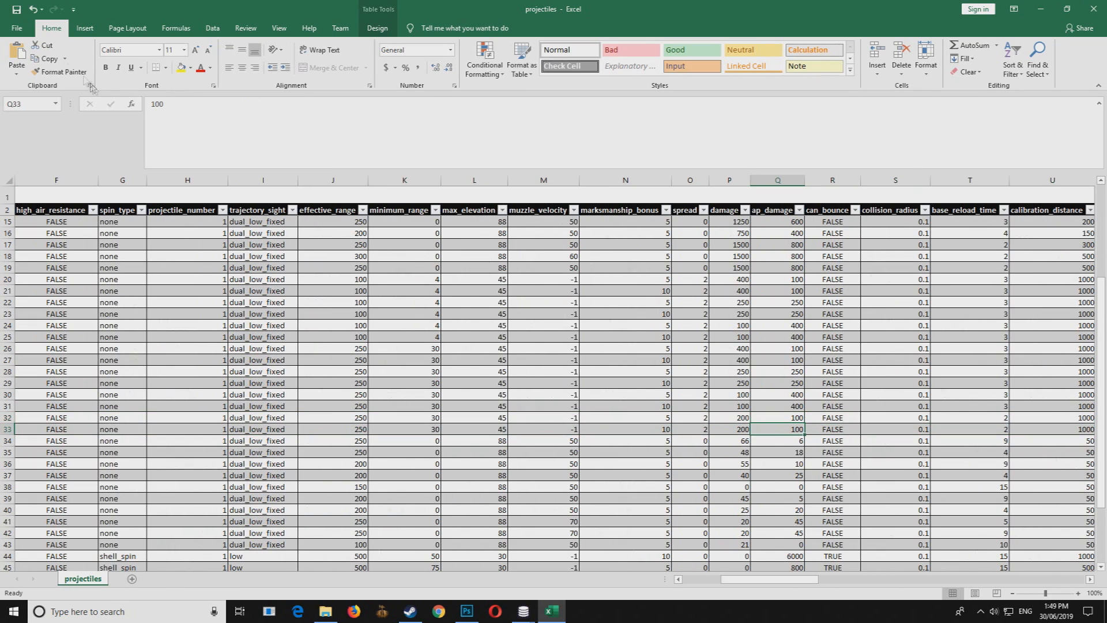
left_click(17, 28)
left_click(40, 166)
Step: Switch to DAVE and try to import the changes made to the projectiles Excel file
mouse_move(528, 617)
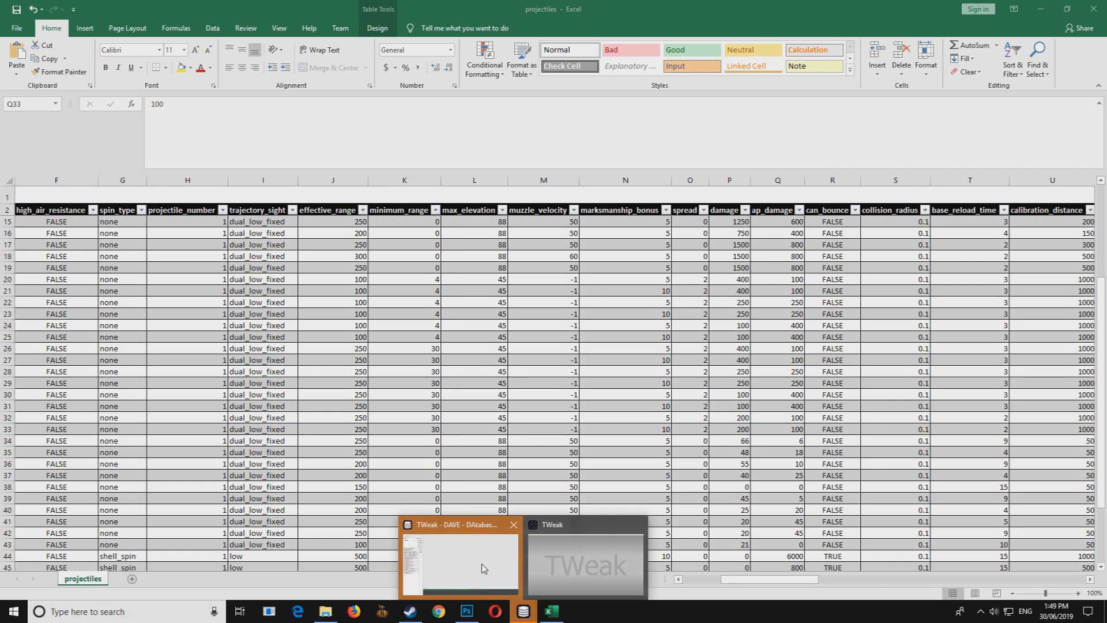
left_click(484, 568)
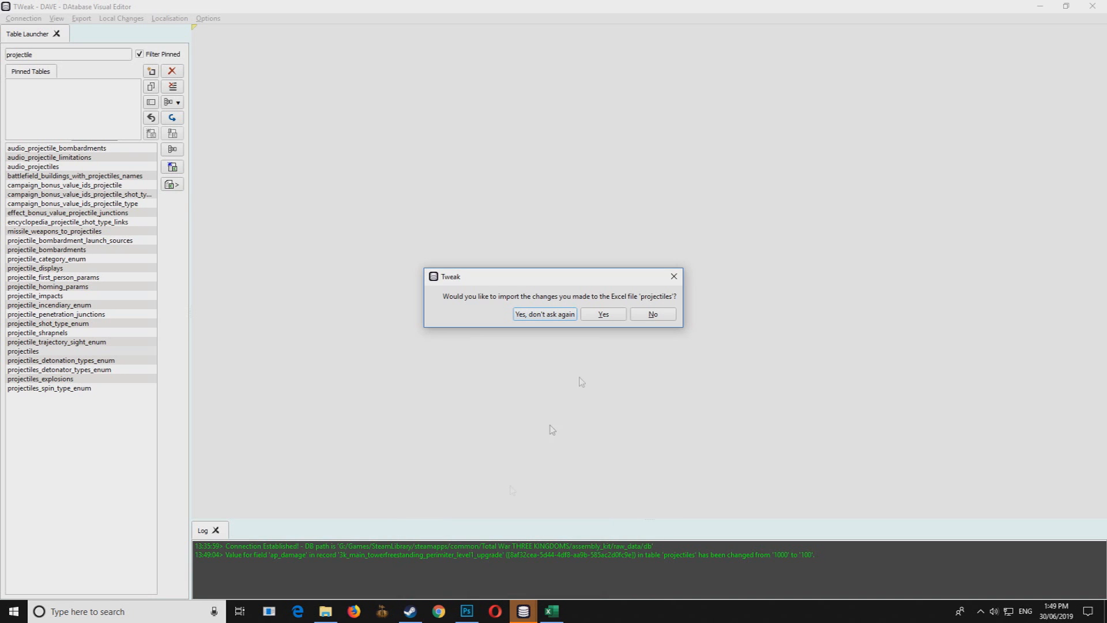
left_click(603, 316)
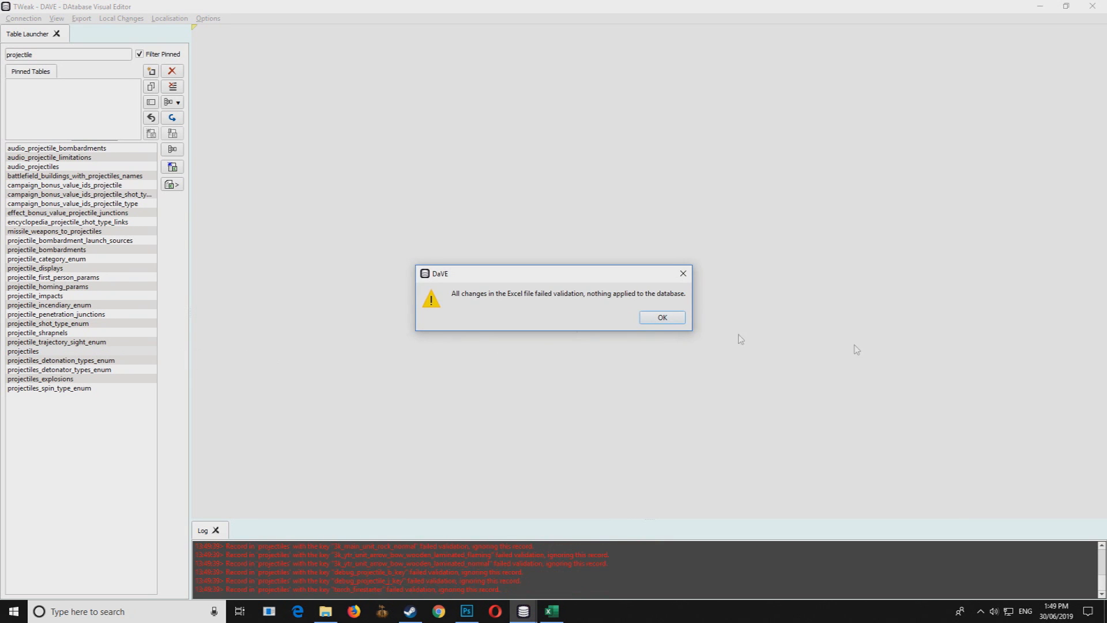
left_click(663, 318)
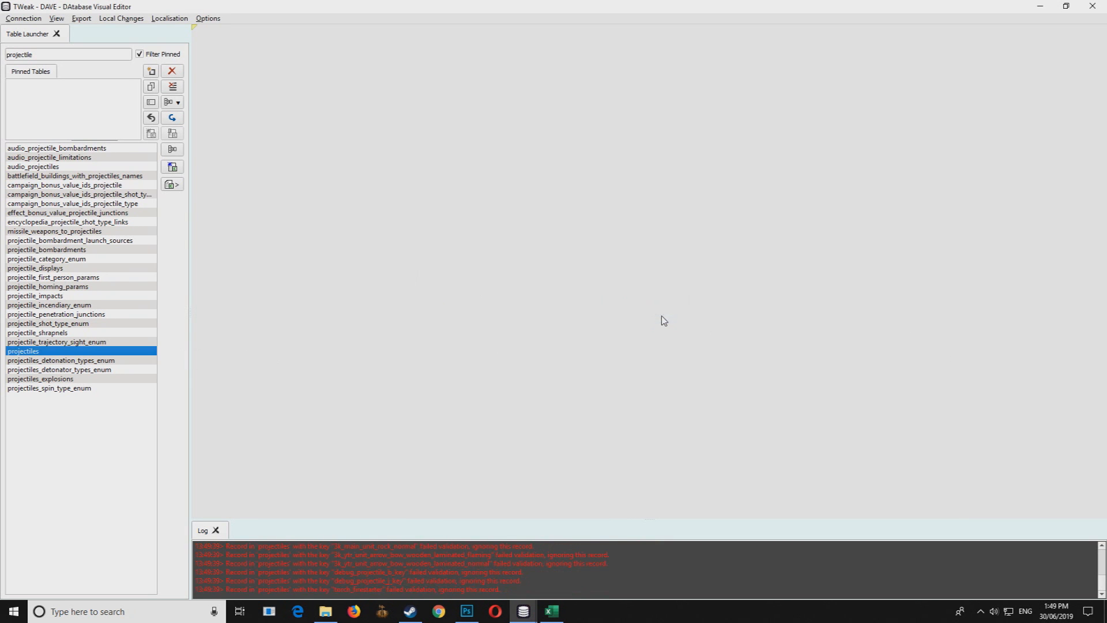
Step: Examine the log entries about the projectiles import from start to end
left_click(356, 572)
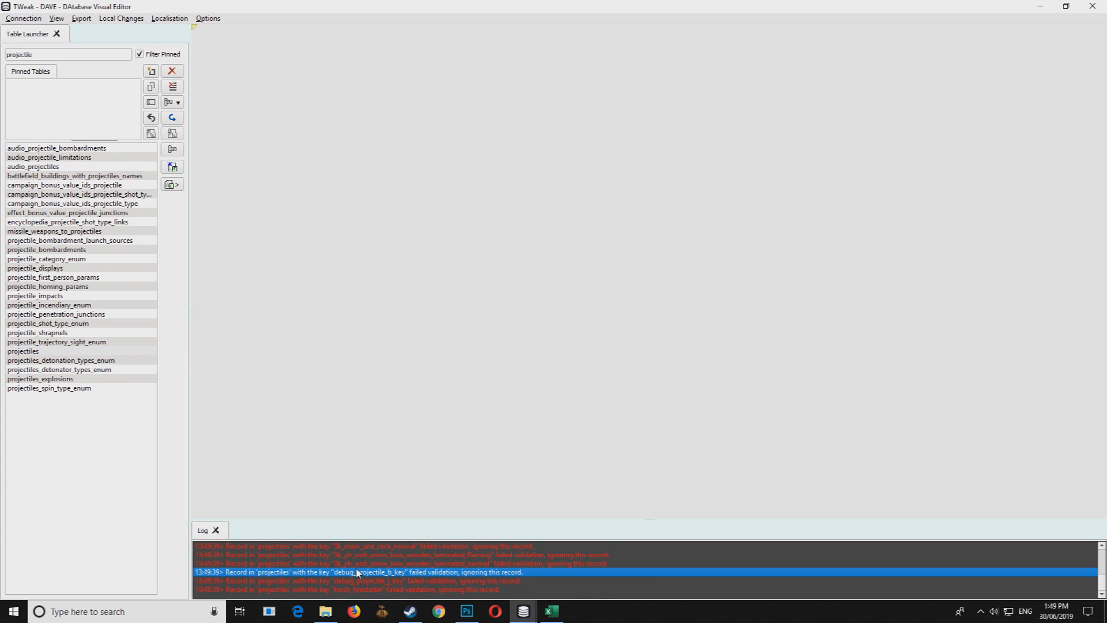
scroll(354, 581, "up", 3)
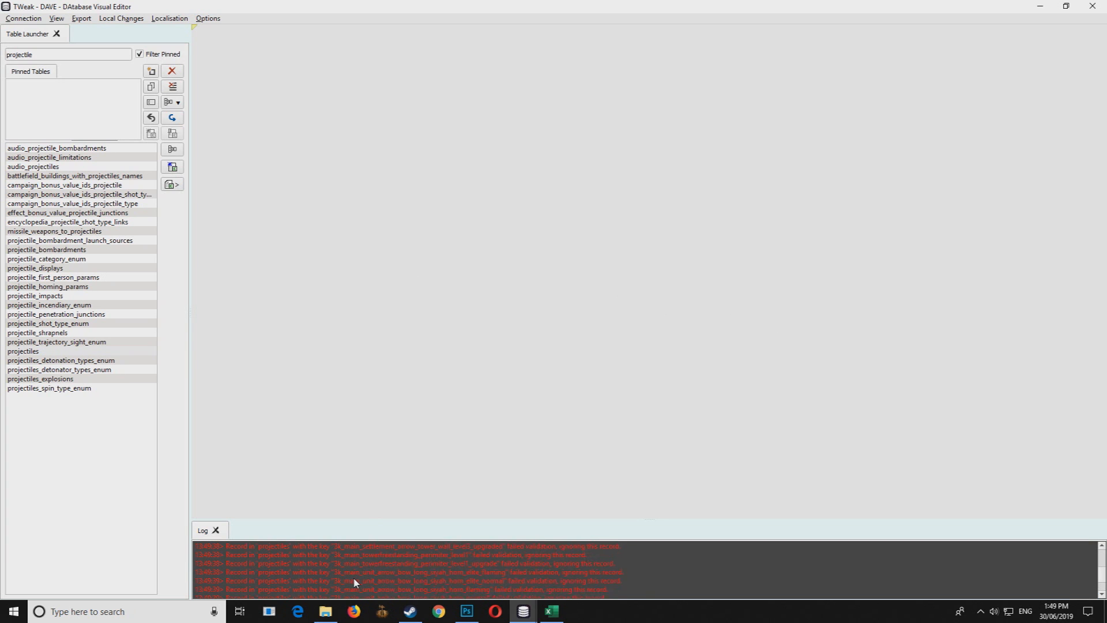
scroll(353, 577, "up", 3)
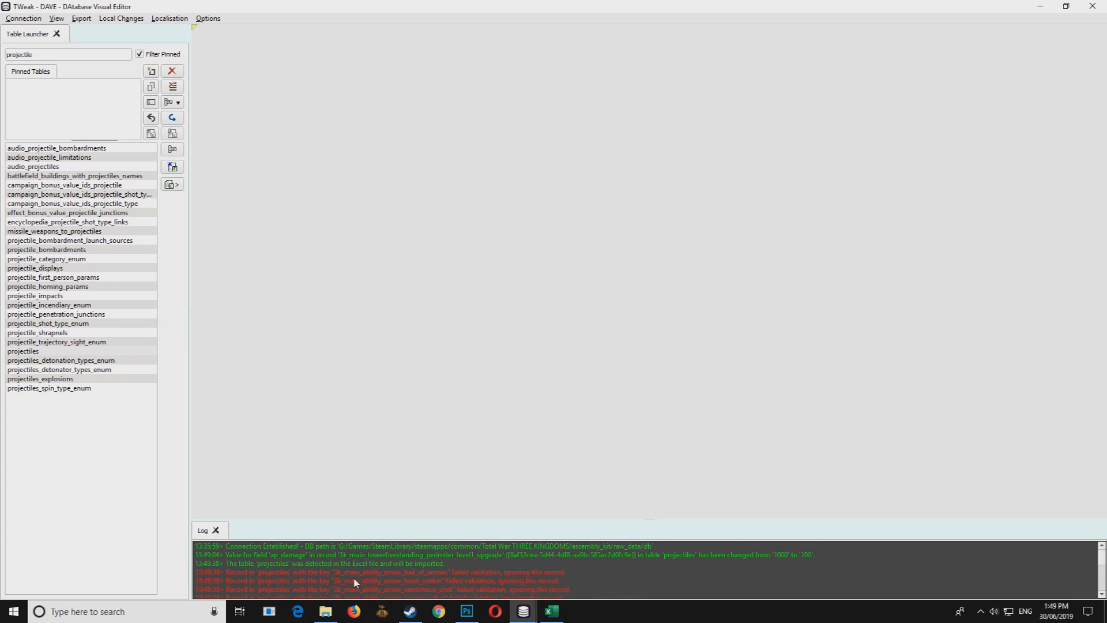
scroll(353, 576, "down", 3)
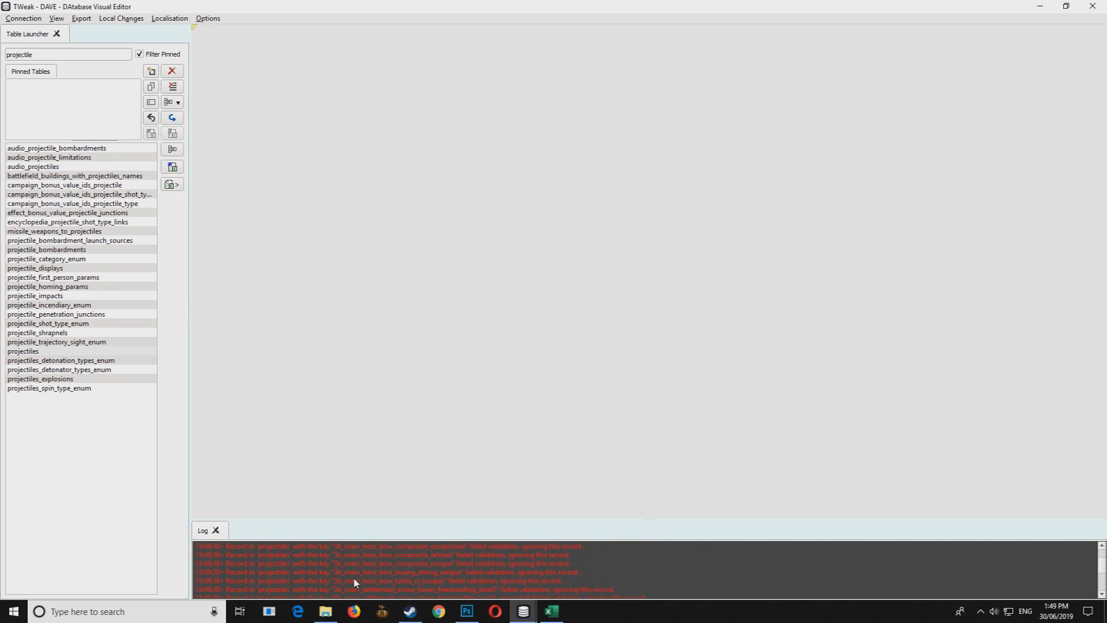
scroll(354, 579, "down", 5)
left_click(354, 579)
left_click(347, 588)
left_click(352, 574)
left_click(36, 333)
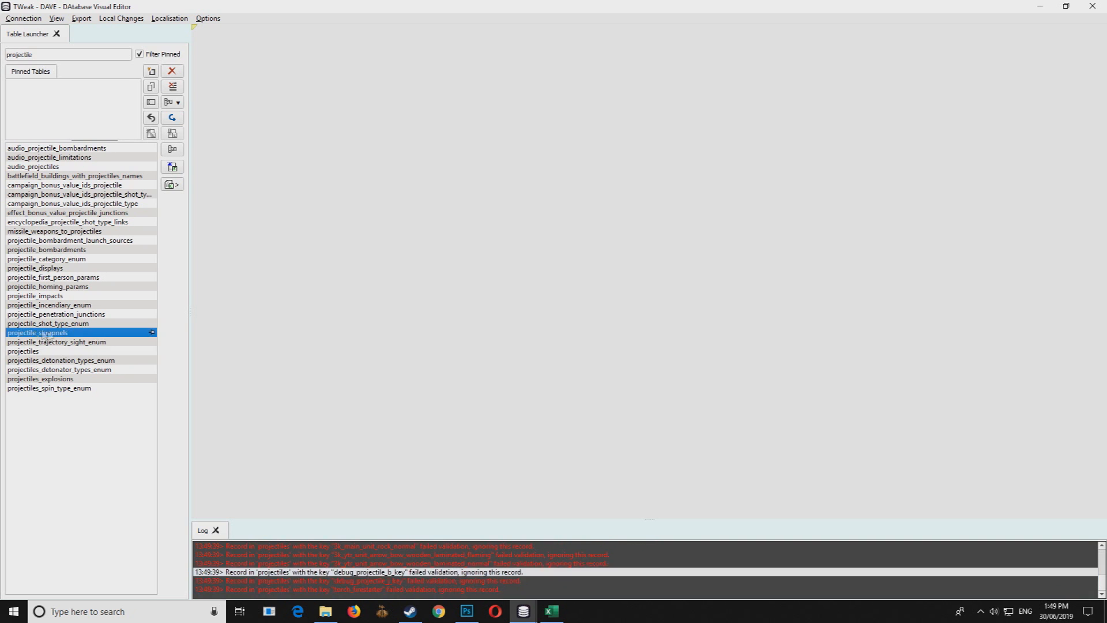
left_click(19, 352)
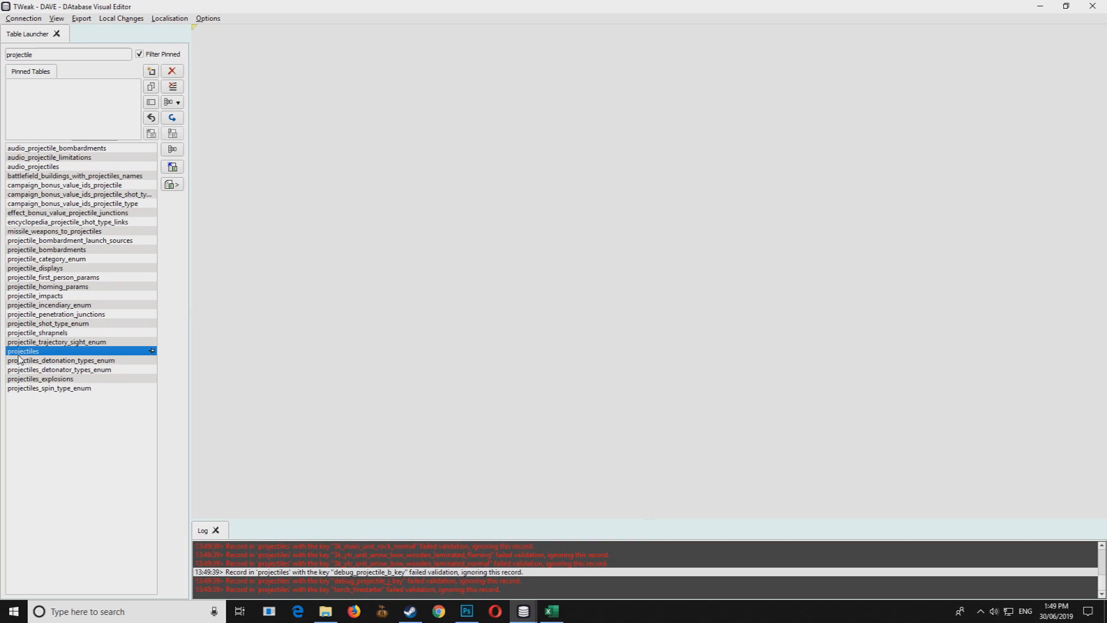
Step: Close the projectiles workbook and filter DAVE's table list by "kv"
left_click(551, 613)
key("alt+Tab")
left_click(140, 240)
double_click(50, 54)
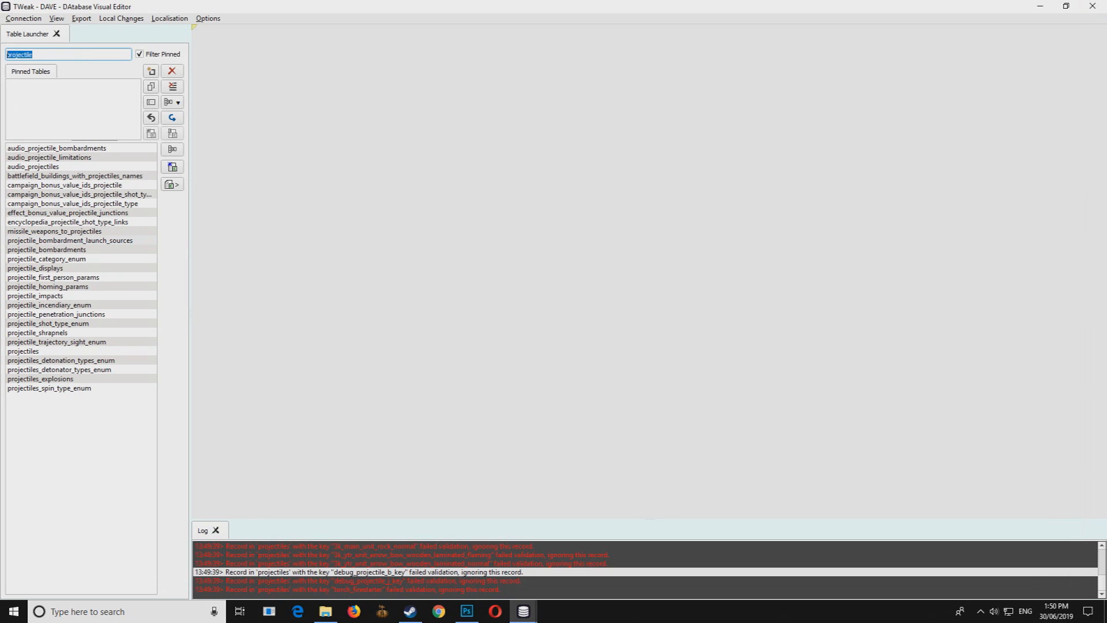
type("kv")
Step: Open the _kv_fatigue table, set the charging value to 10, discard the change and close the table
double_click(44, 168)
left_click(415, 292)
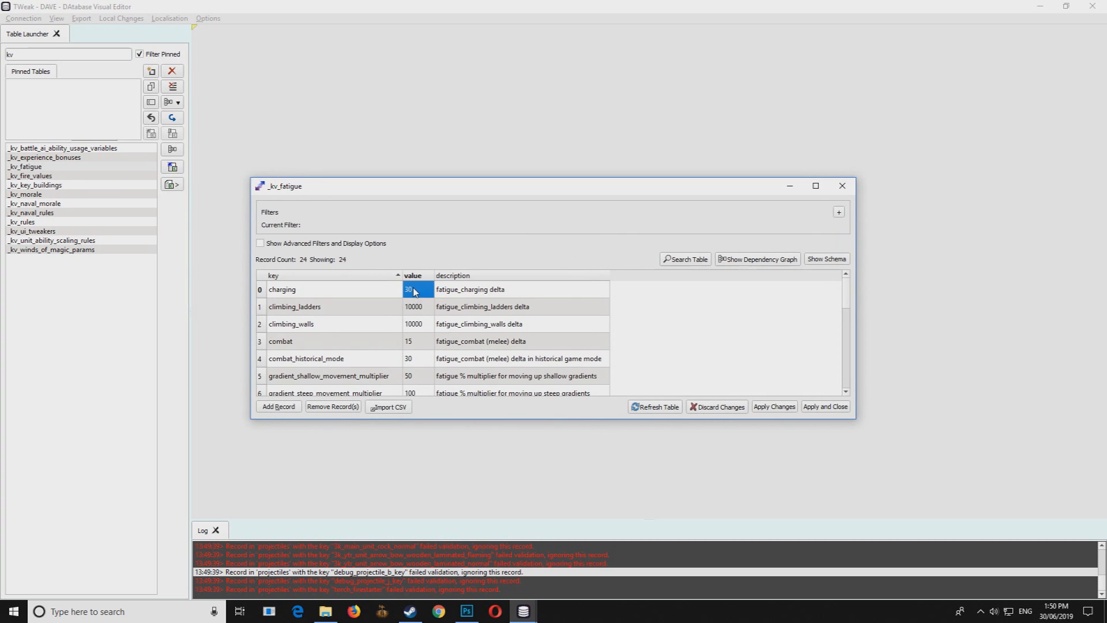
type("10")
key("Return")
left_click(717, 406)
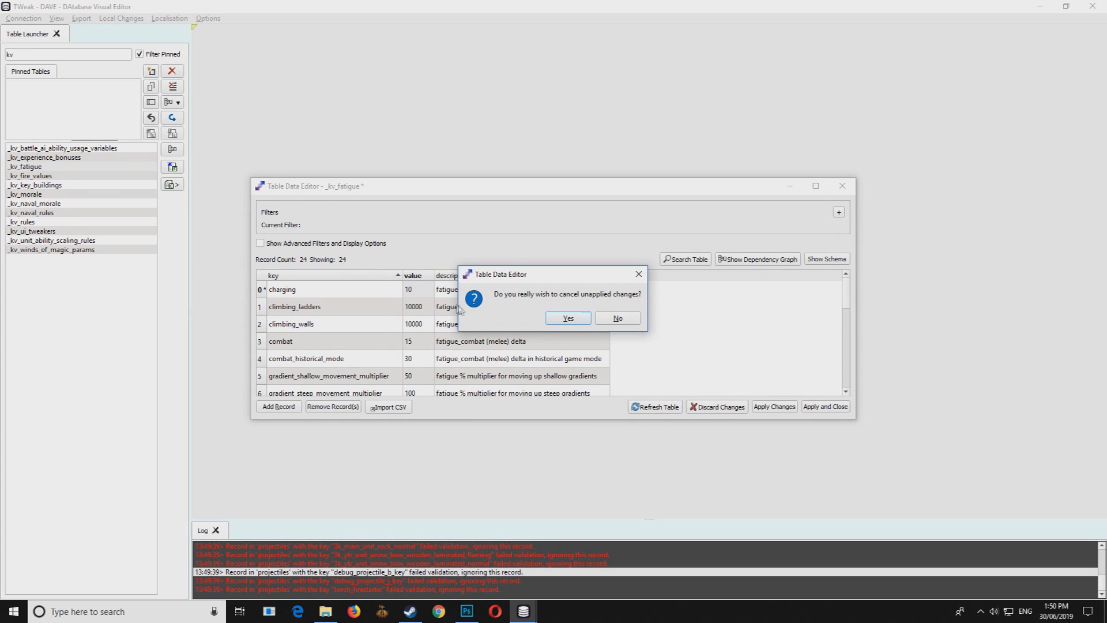
left_click(555, 316)
left_click(842, 186)
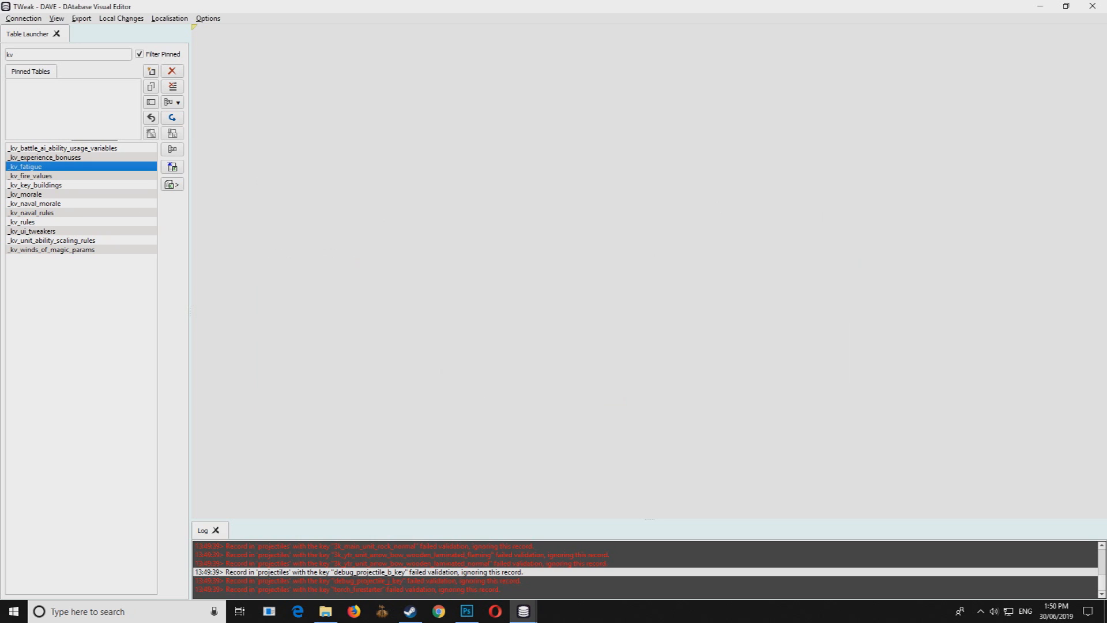
Step: Open the _kv_rules table in Excel
left_click(70, 213)
left_click(68, 222)
right_click(68, 220)
left_click(108, 249)
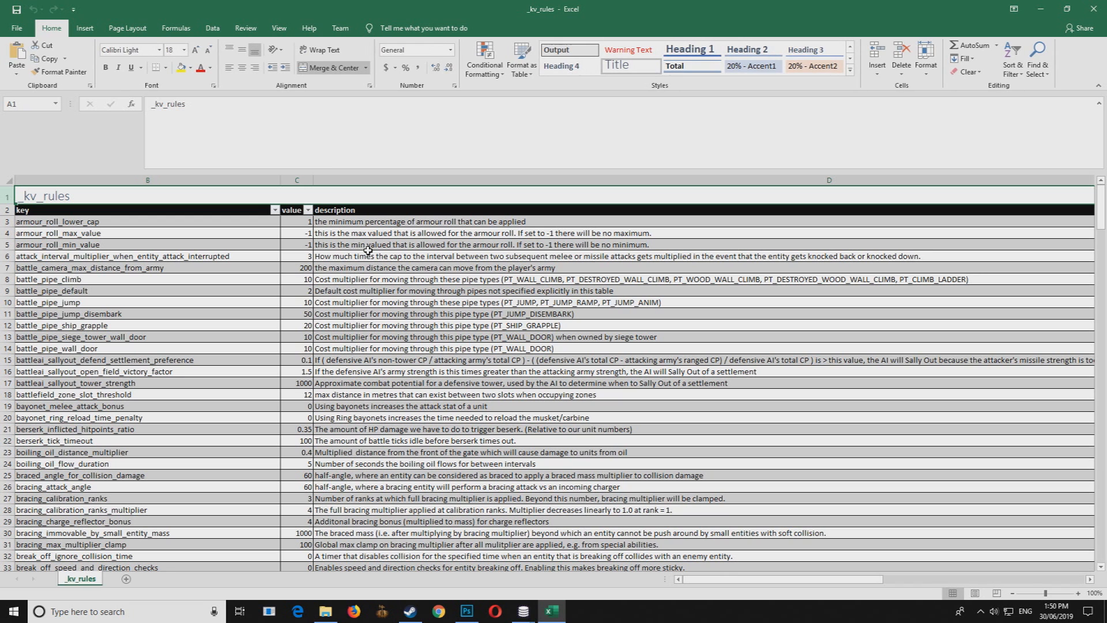
Step: Set the value of battle_camera_max_distance_from_army to 100 in the _kv_rules sheet
left_click(300, 245)
left_click(299, 268)
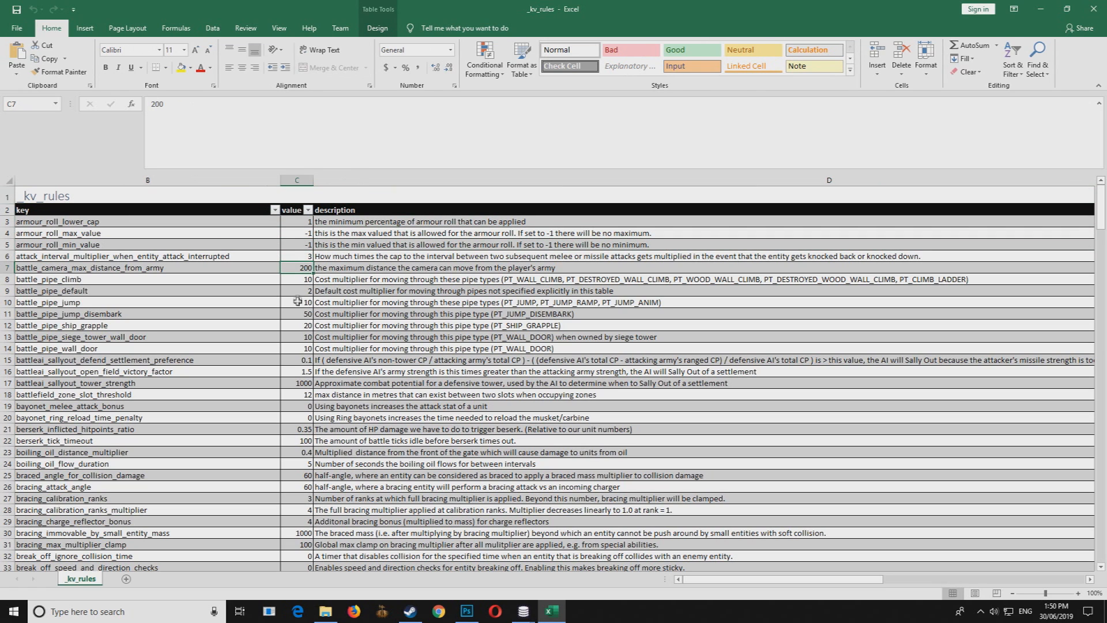
type("100")
key("Return")
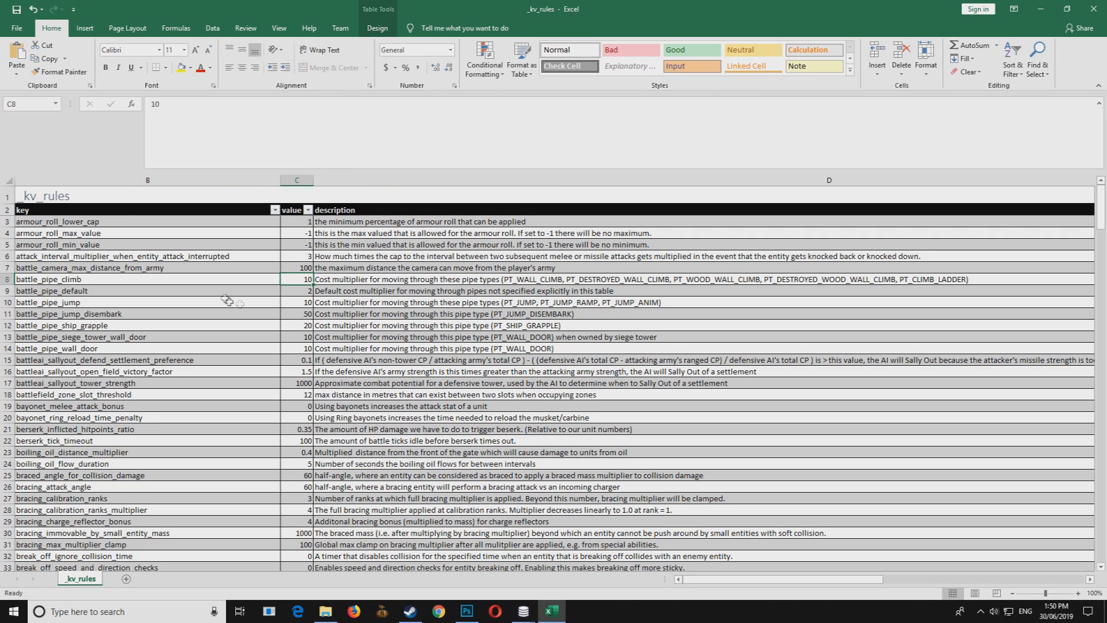
Step: Save the _kv_rules workbook and import its changes into DAVE
left_click(16, 10)
left_click(519, 593)
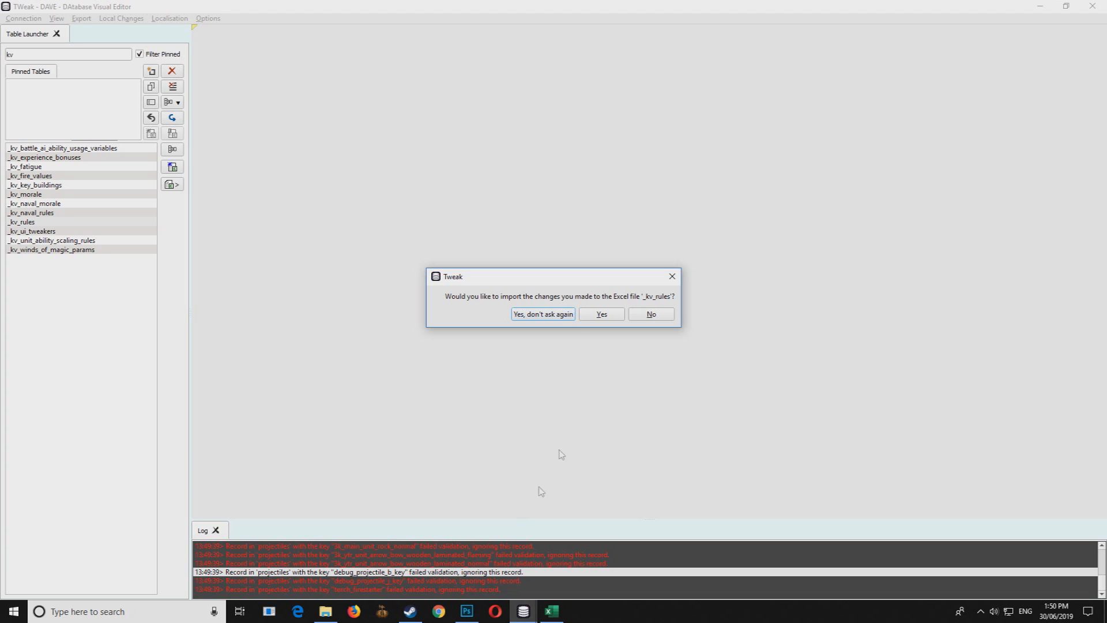
left_click(610, 316)
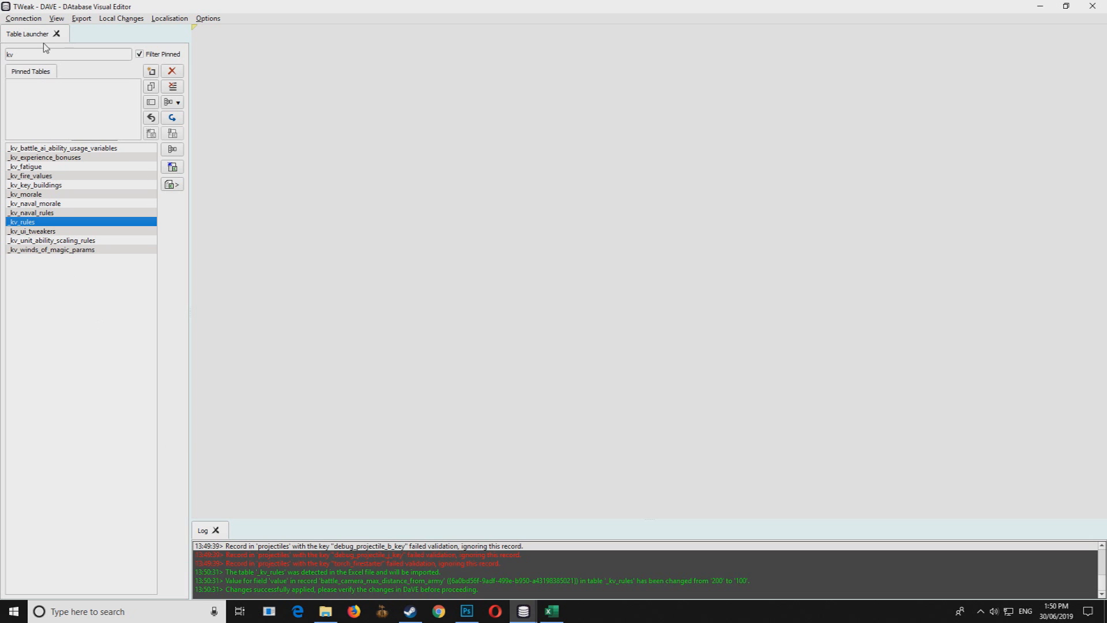
Step: Filter the table list by "project" and open the projectiles table
left_click(32, 56)
type("project")
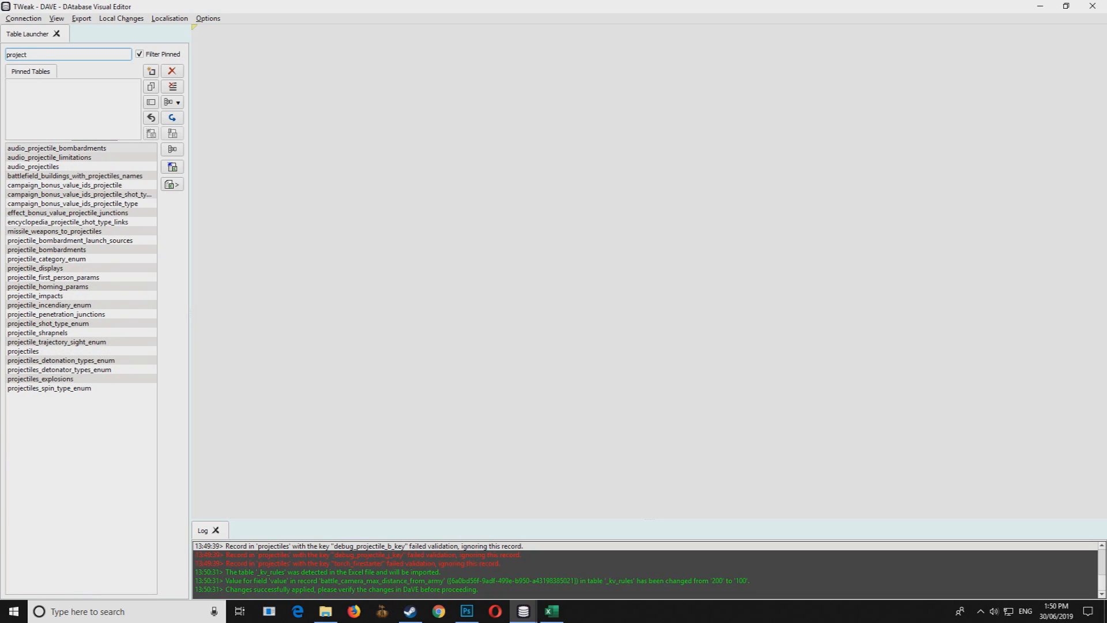
double_click(90, 351)
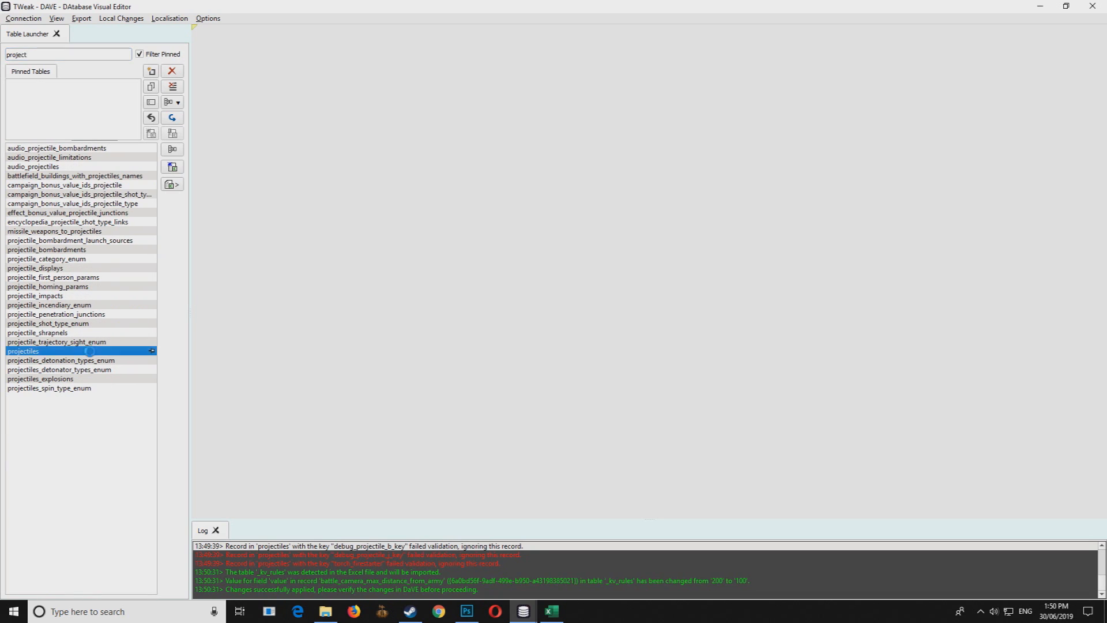
Step: Set ap_damage of 3k_main_towerfreestanding_perimiter_level1 to 100, apply the change and close the table
scroll(542, 268, "down", 3)
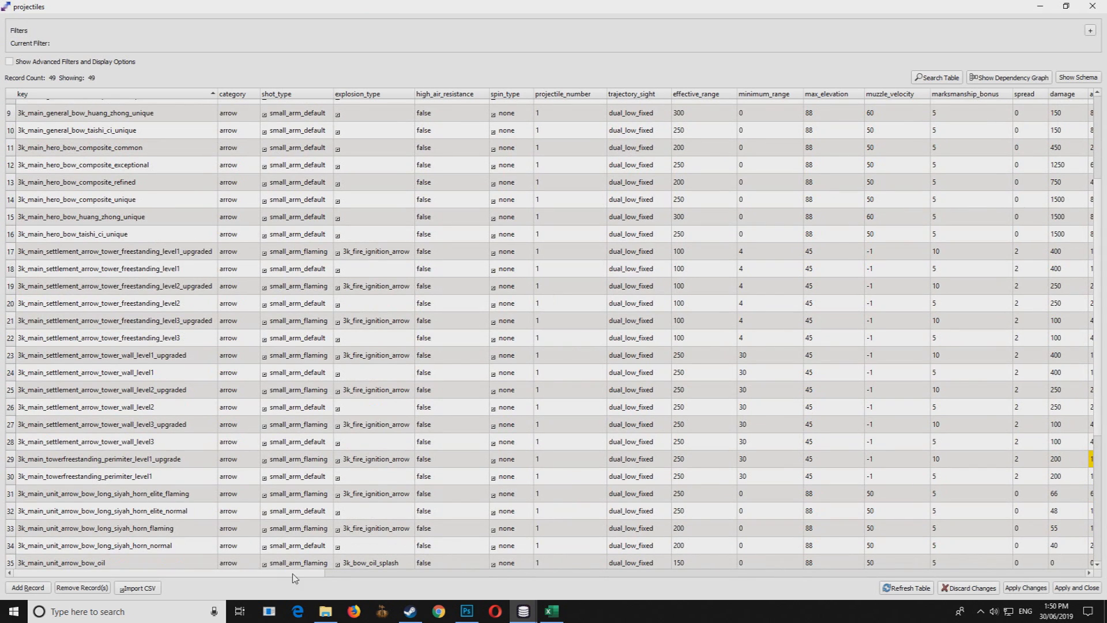
left_click_drag(314, 573, 525, 576)
left_click(374, 476)
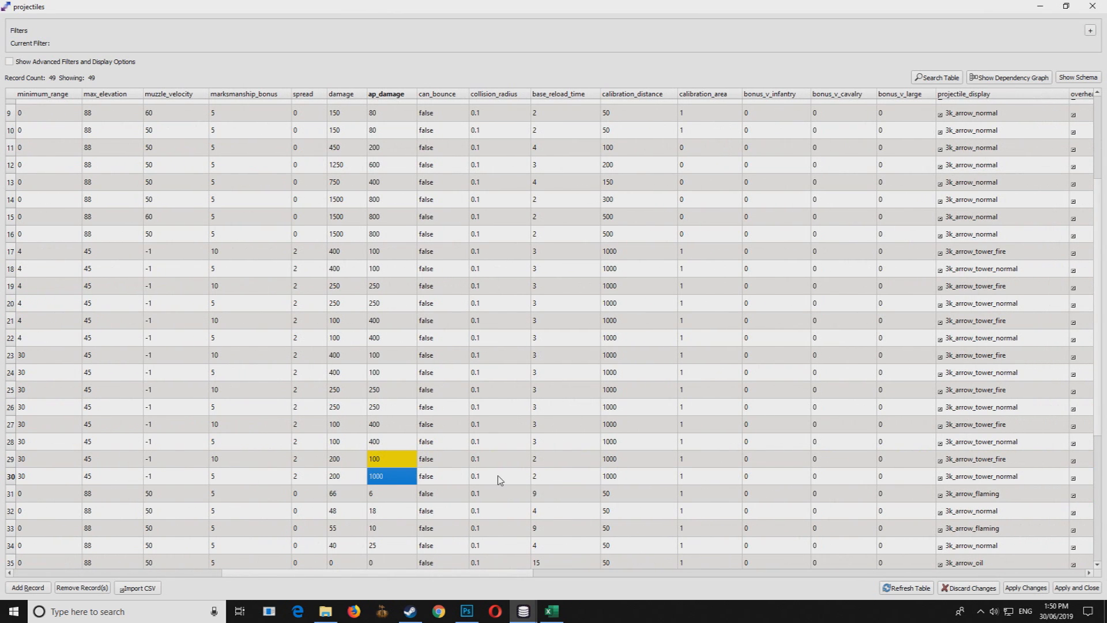
type("100")
key("Return")
left_click(1070, 588)
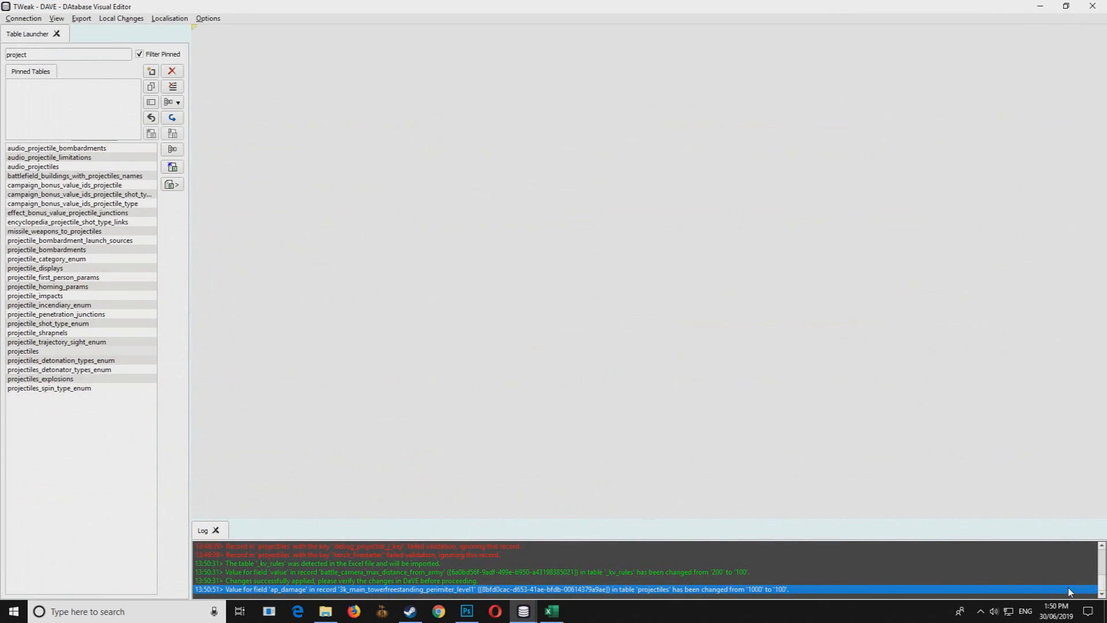
Step: Export the database changes to binary and open the working_data folder inside assembly_kit in File Explorer
left_click(82, 18)
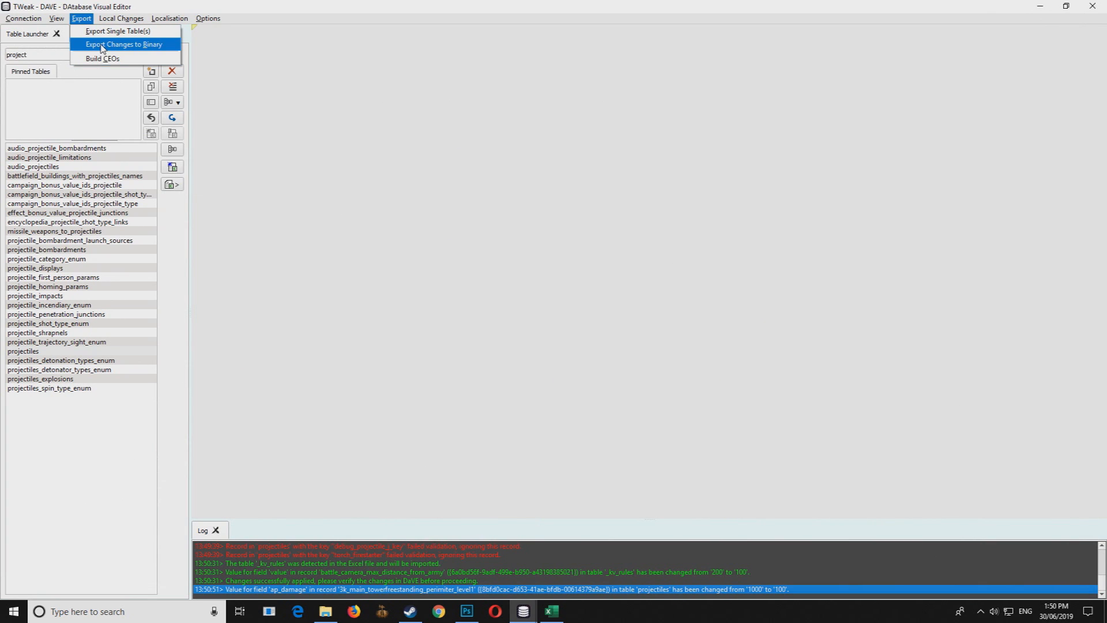
left_click(101, 47)
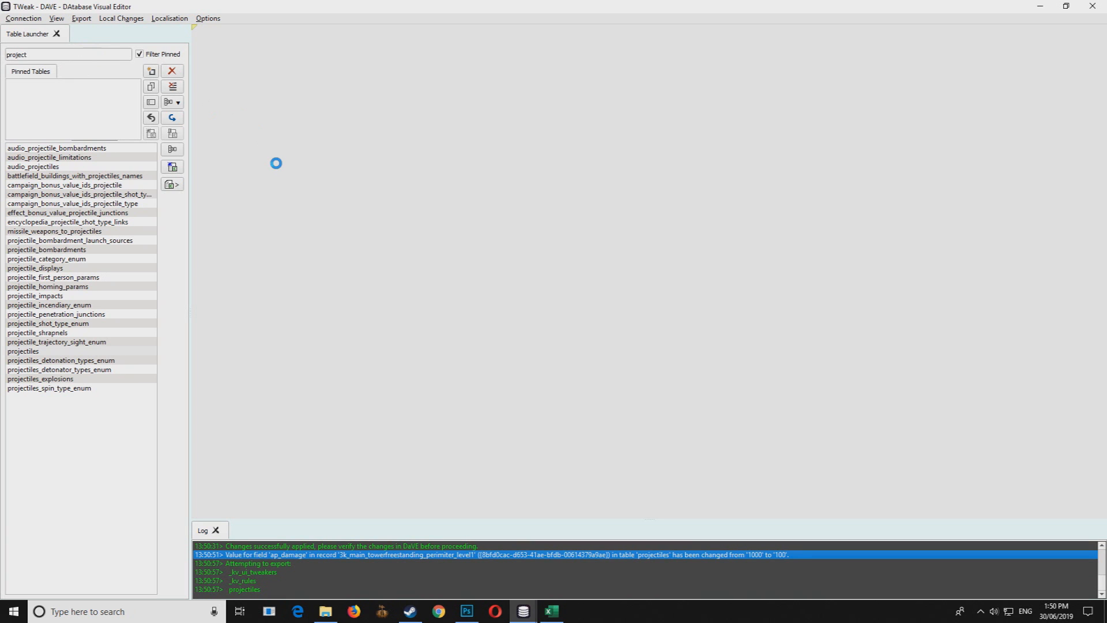
mouse_move(326, 611)
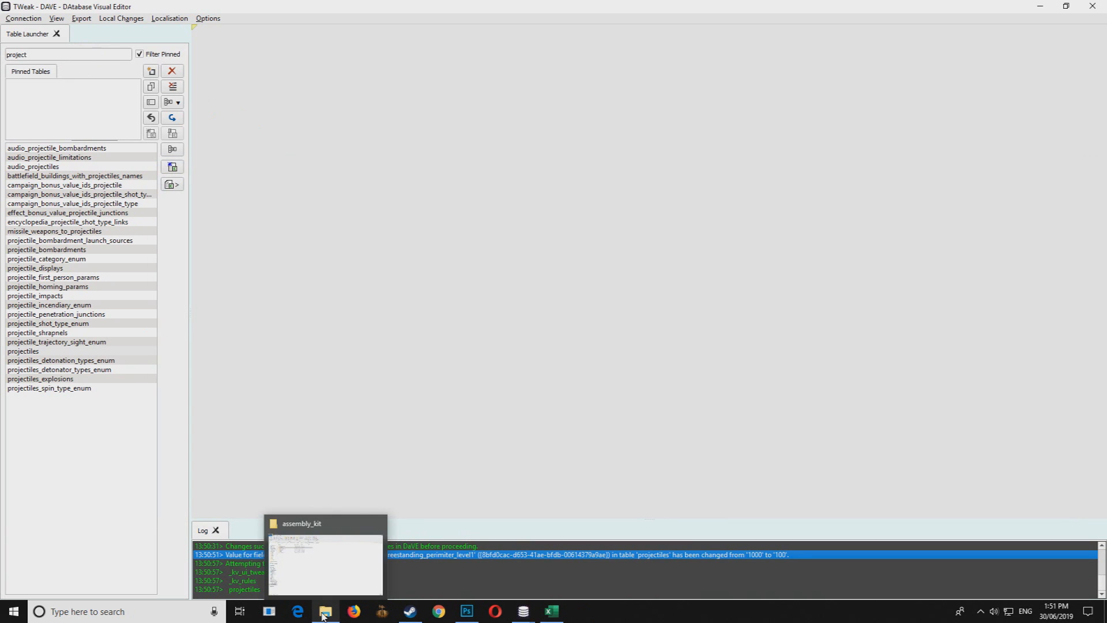
left_click(341, 568)
double_click(167, 185)
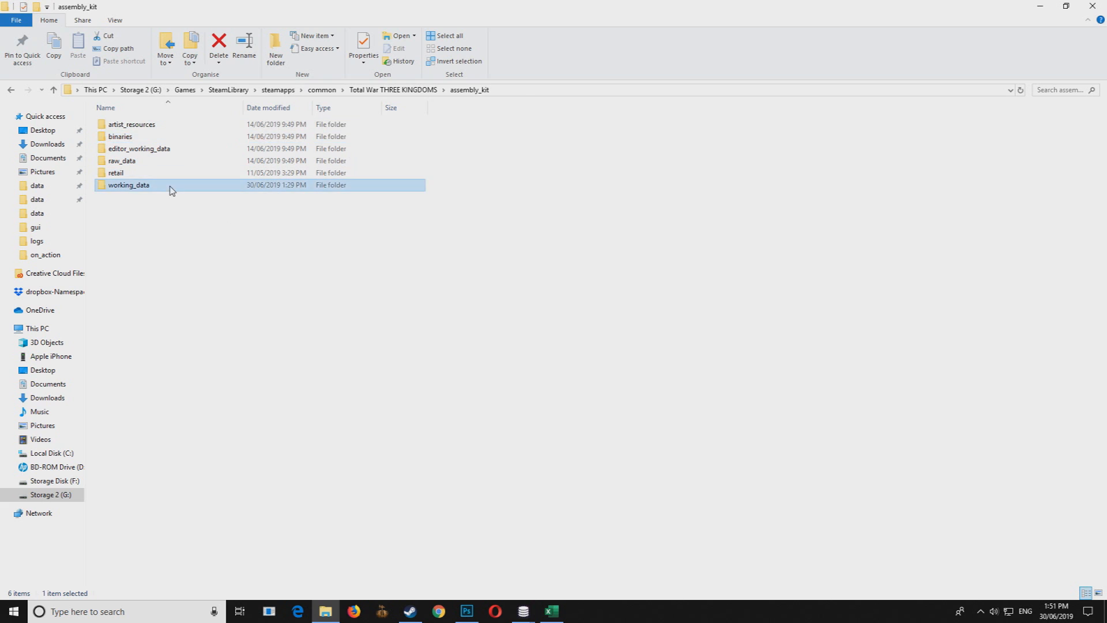
left_click(120, 138)
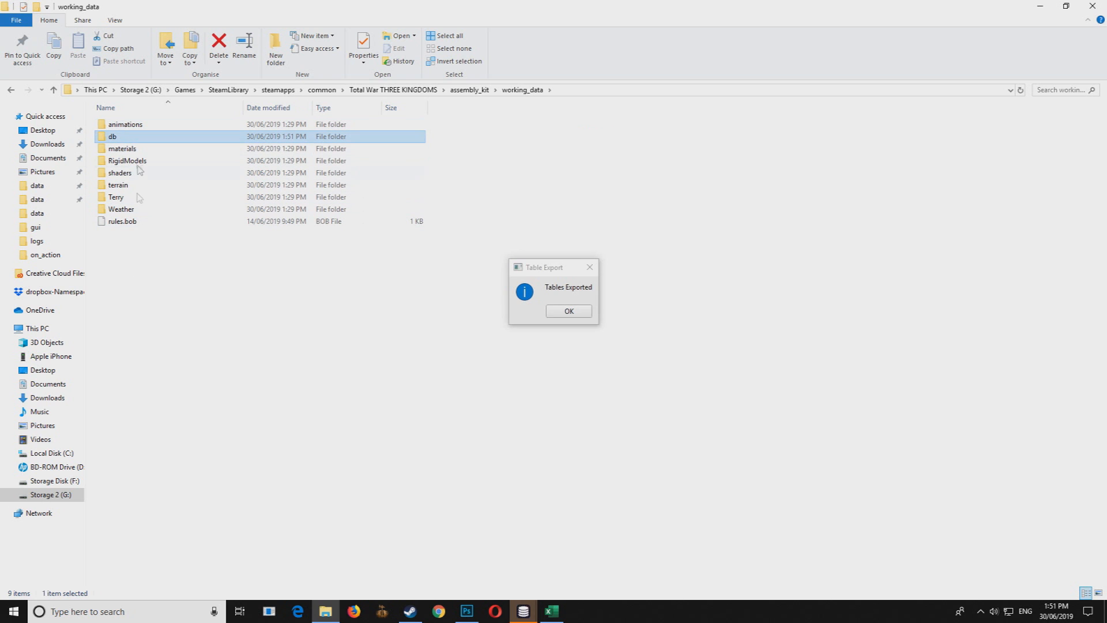
left_click(569, 311)
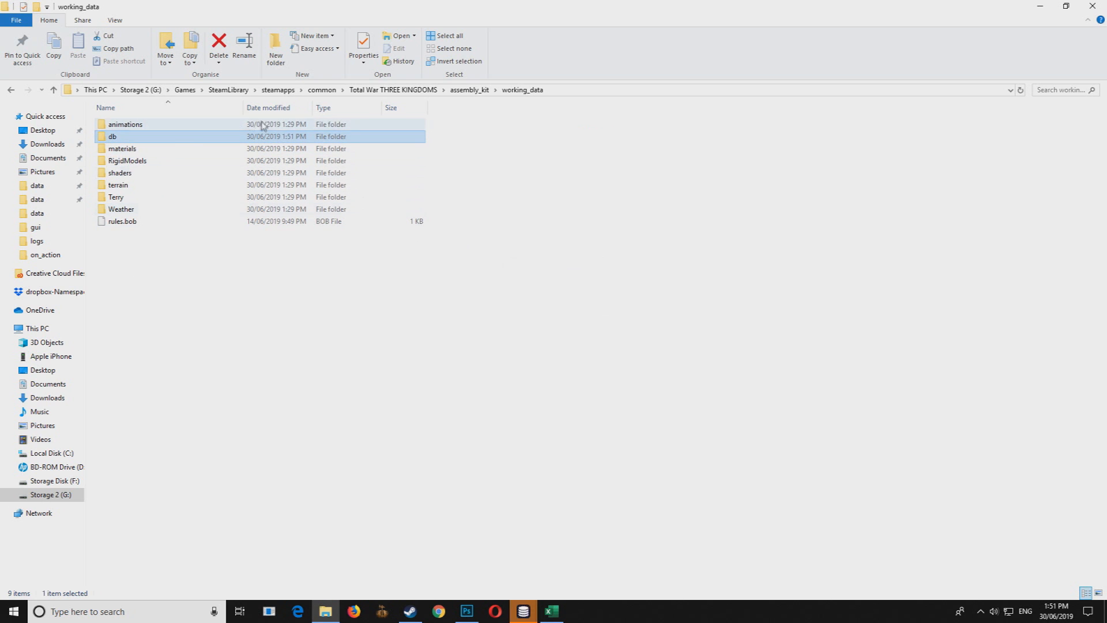
Step: Open the db folder with the exported tables and go into projectiles_tables
double_click(173, 138)
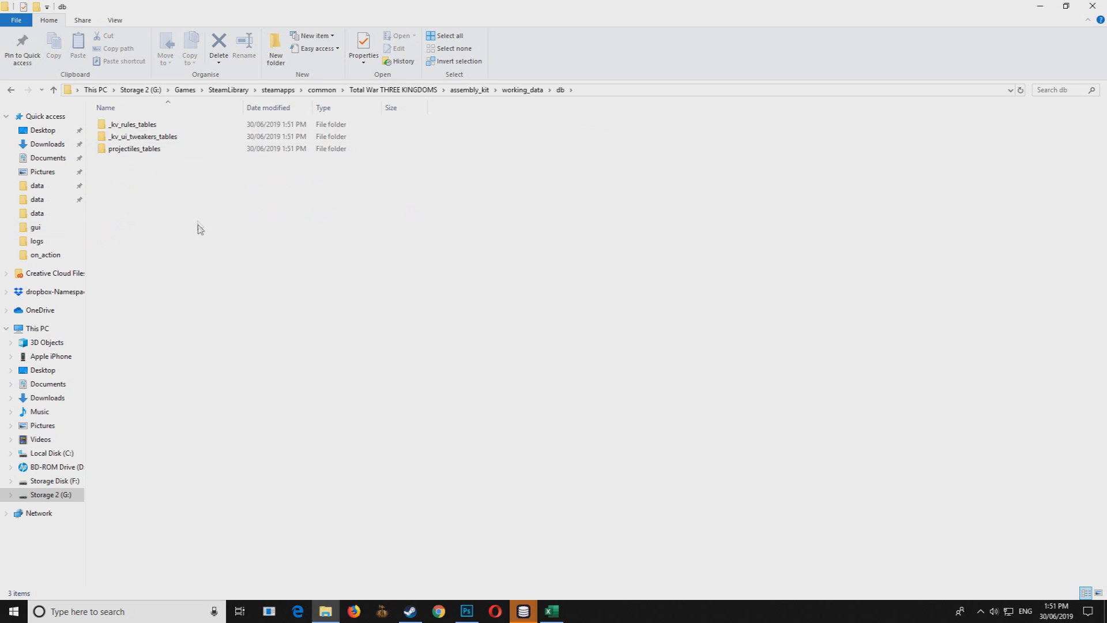
left_click_drag(198, 228, 173, 120)
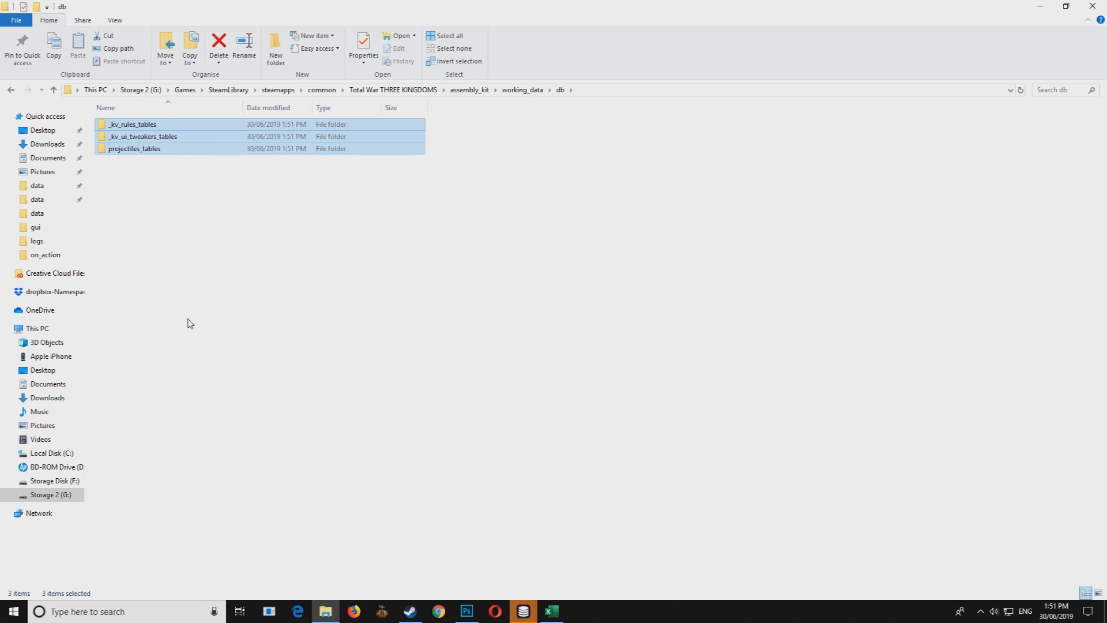
left_click(184, 315)
double_click(146, 149)
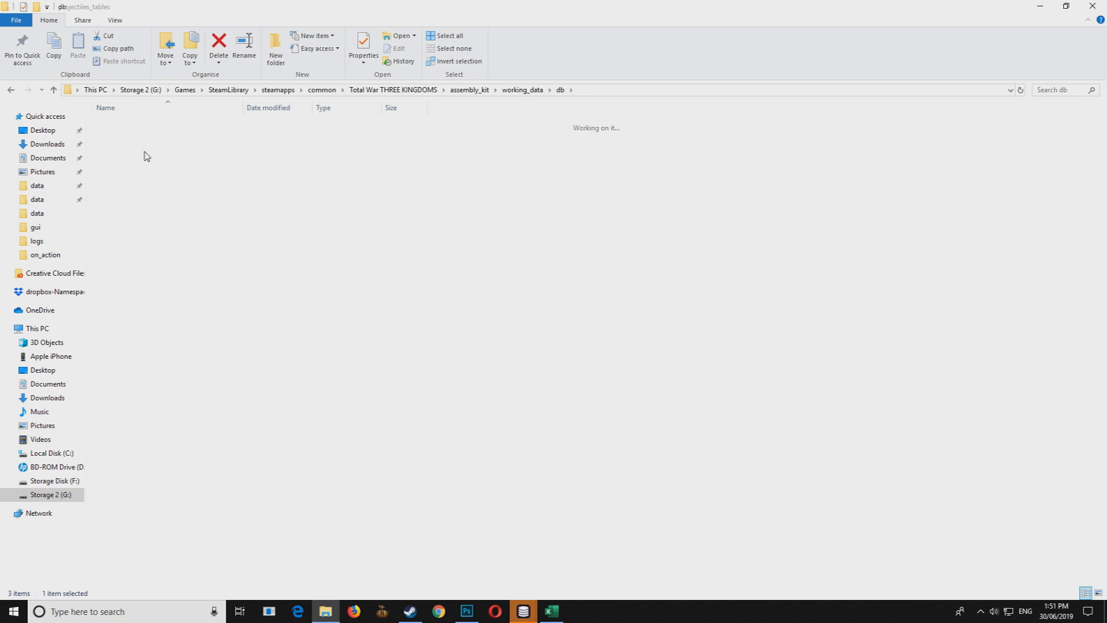
Step: Go back to the db folder and delete the _kv_ui_tweakers_tables folder from it
left_click(11, 90)
double_click(168, 136)
left_click(11, 90)
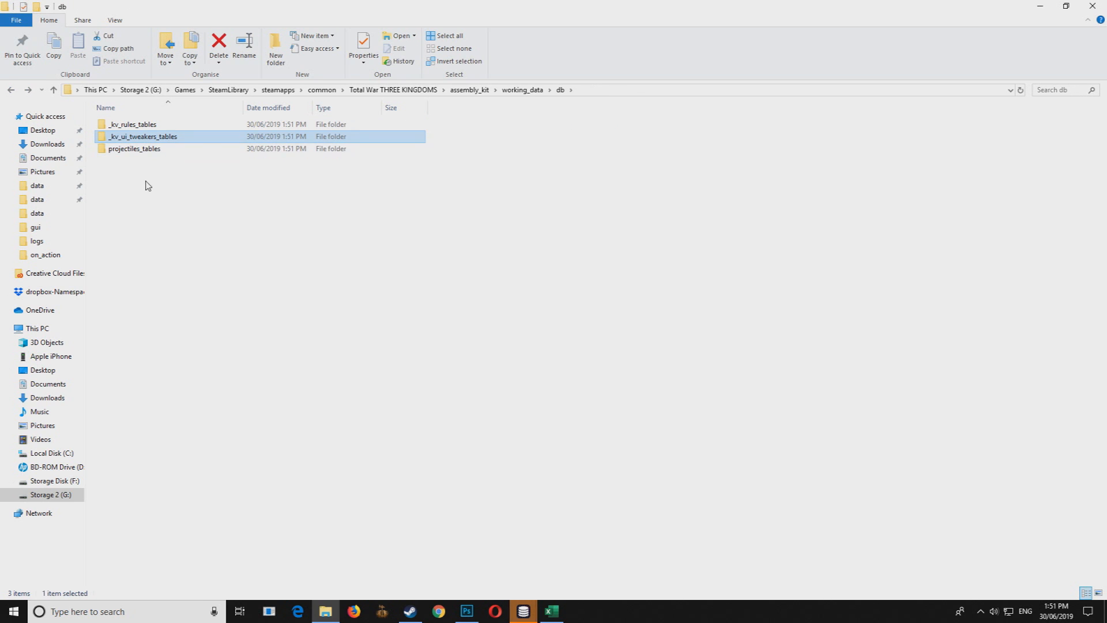
left_click(149, 144)
key("Delete")
left_click(138, 137)
Step: Open the _kv_rules_tables folder and rename its data file to magnar_tutorial
left_click(141, 125)
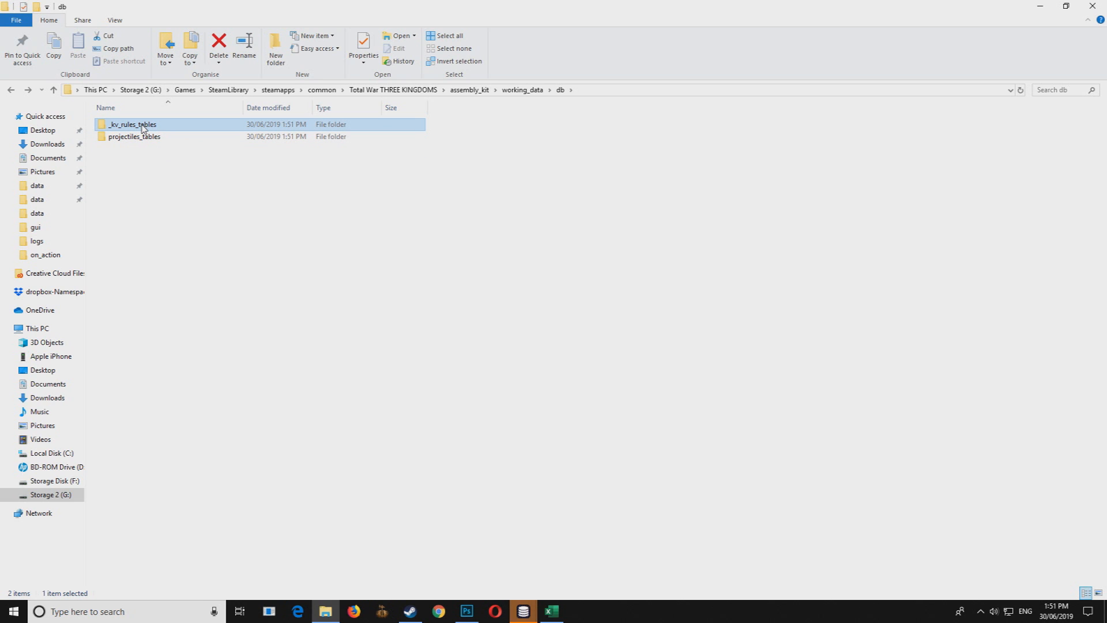
double_click(143, 125)
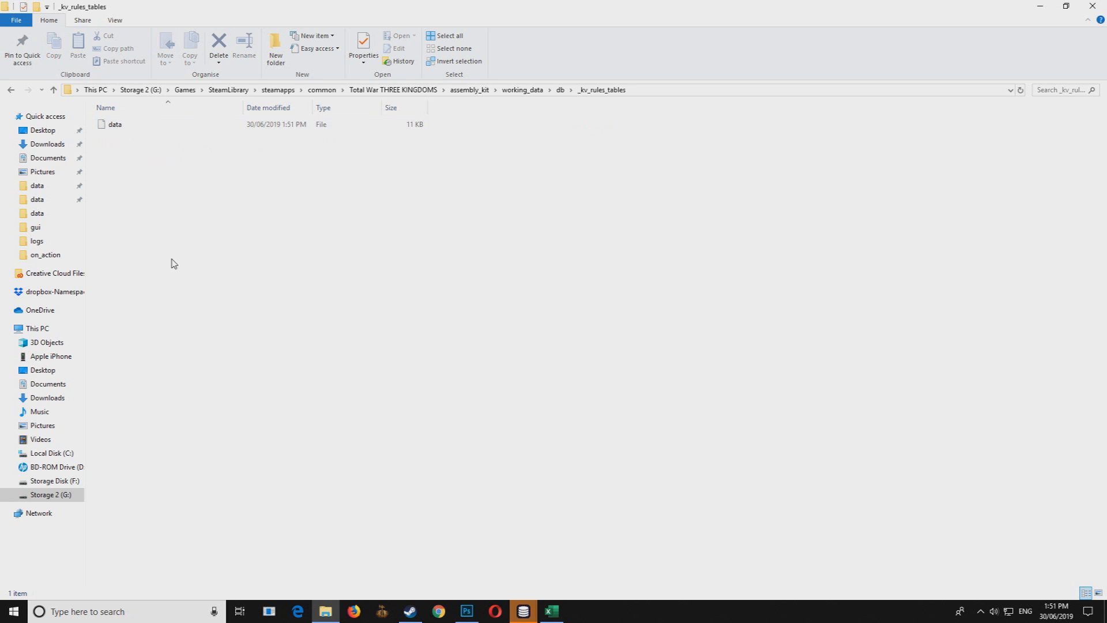
right_click(128, 130)
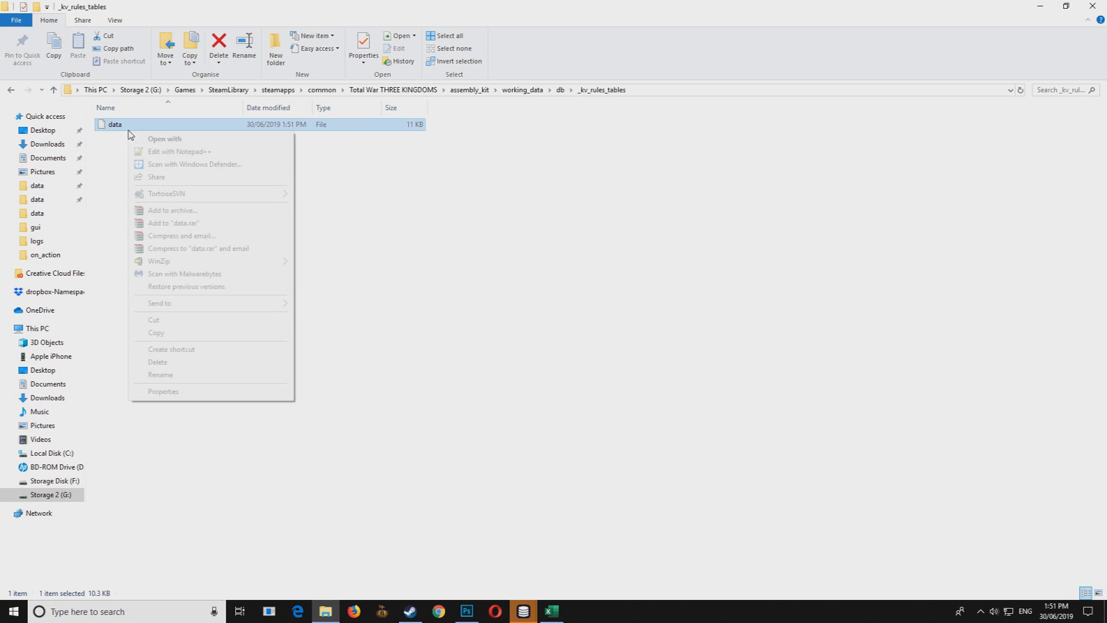
left_click(200, 376)
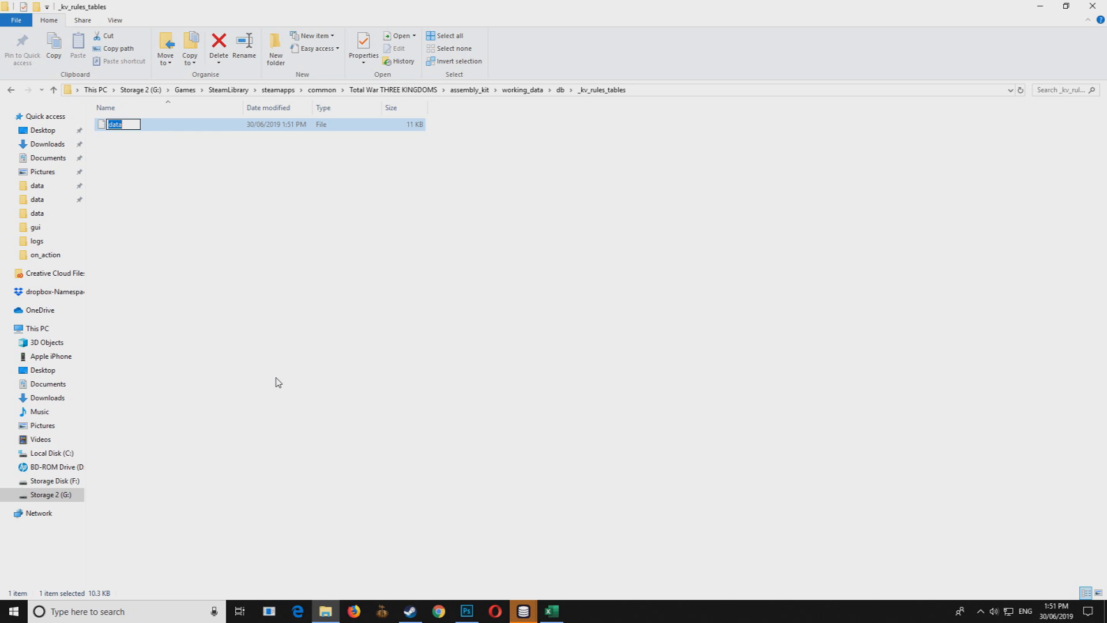
type("magnar")
type("_da")
type("tutorial")
key("Return")
Step: Return to the db folder and switch to DAVE to check the exported tables in its log
left_click(561, 89)
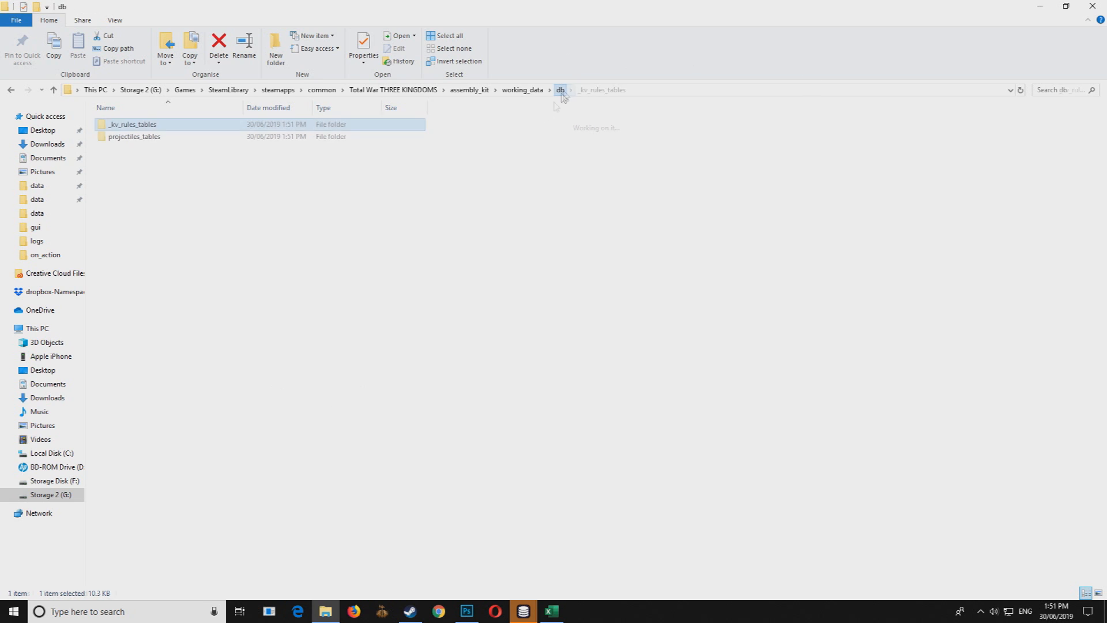
left_click(176, 137)
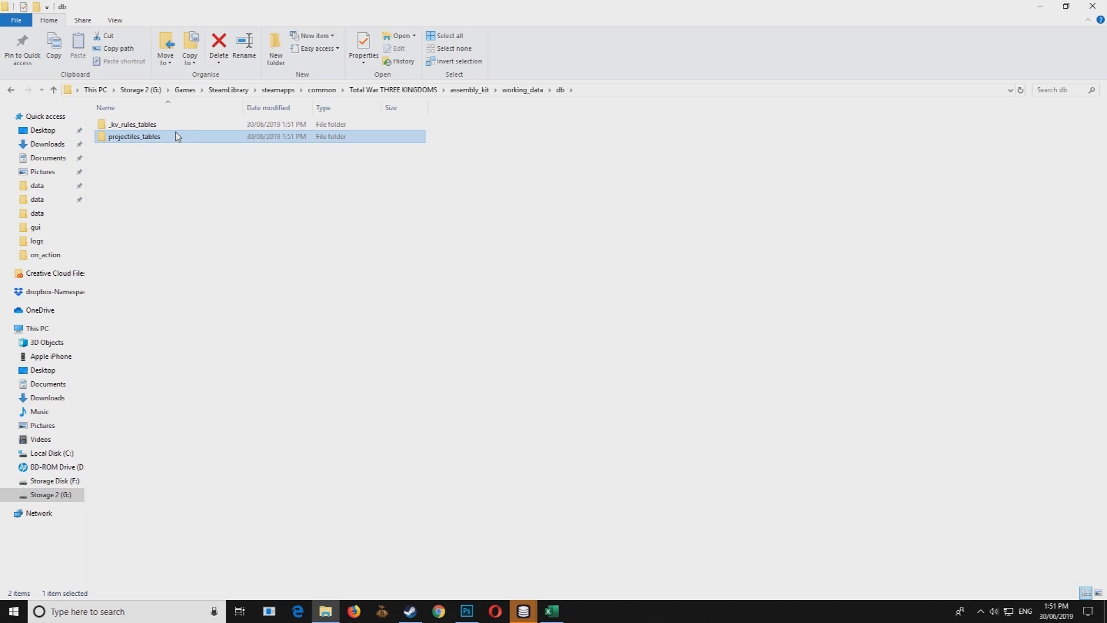
mouse_move(524, 611)
left_click(569, 568)
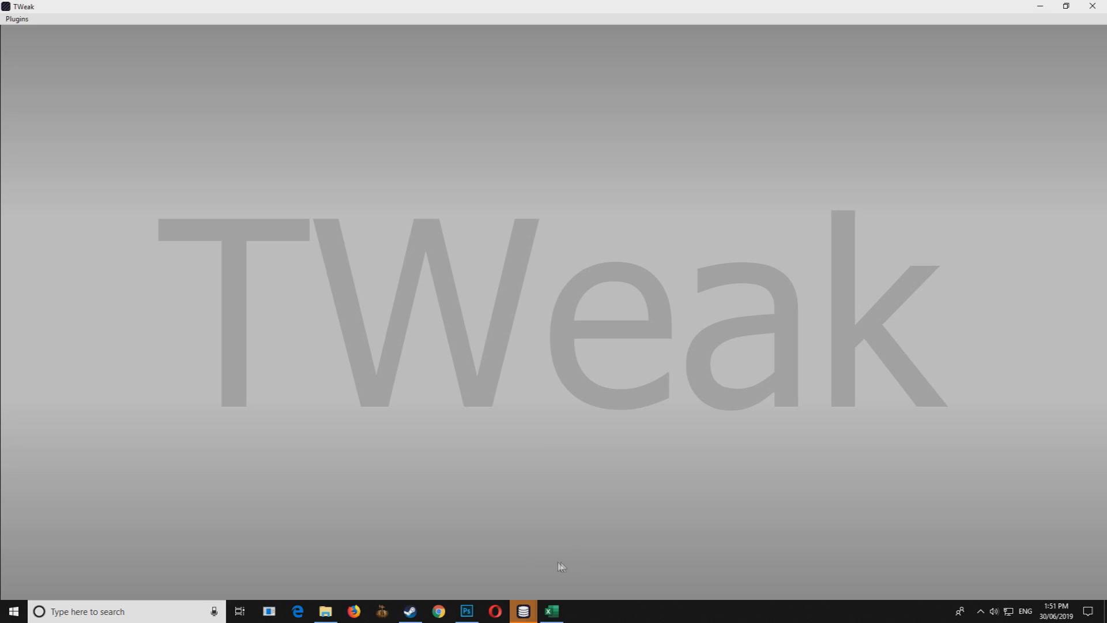
left_click(501, 581)
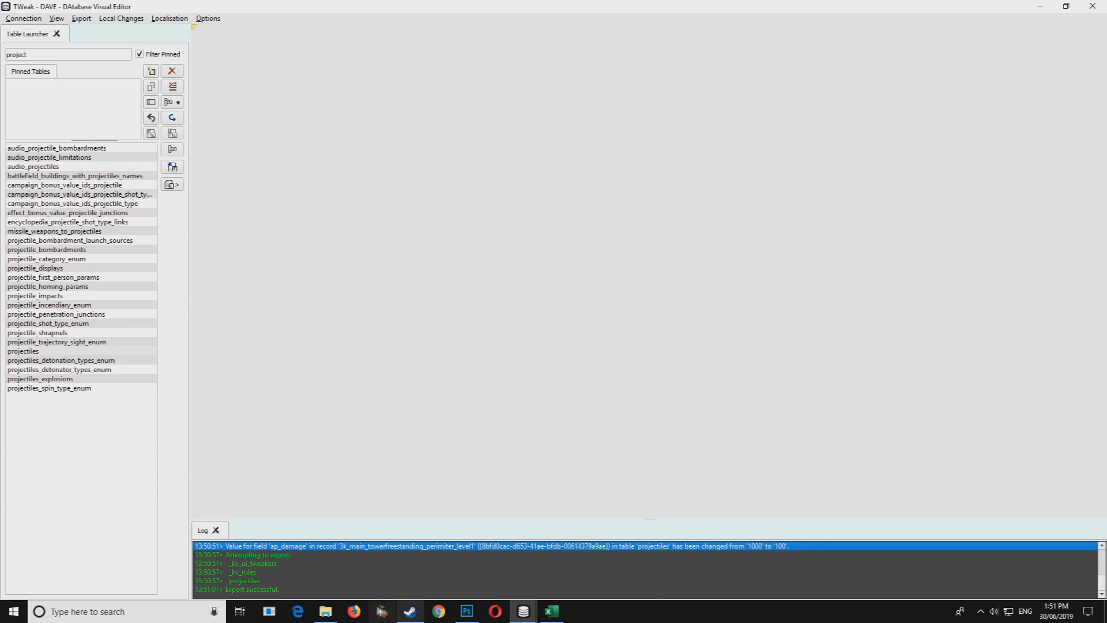
Step: Back in File Explorer, open the projectiles_tables folder and rename its data file to magnar_tutorial
left_click(325, 612)
left_click(146, 153)
left_click(128, 138)
double_click(128, 141)
right_click(132, 128)
left_click(202, 375)
type("magnar_tutorial")
key("Return")
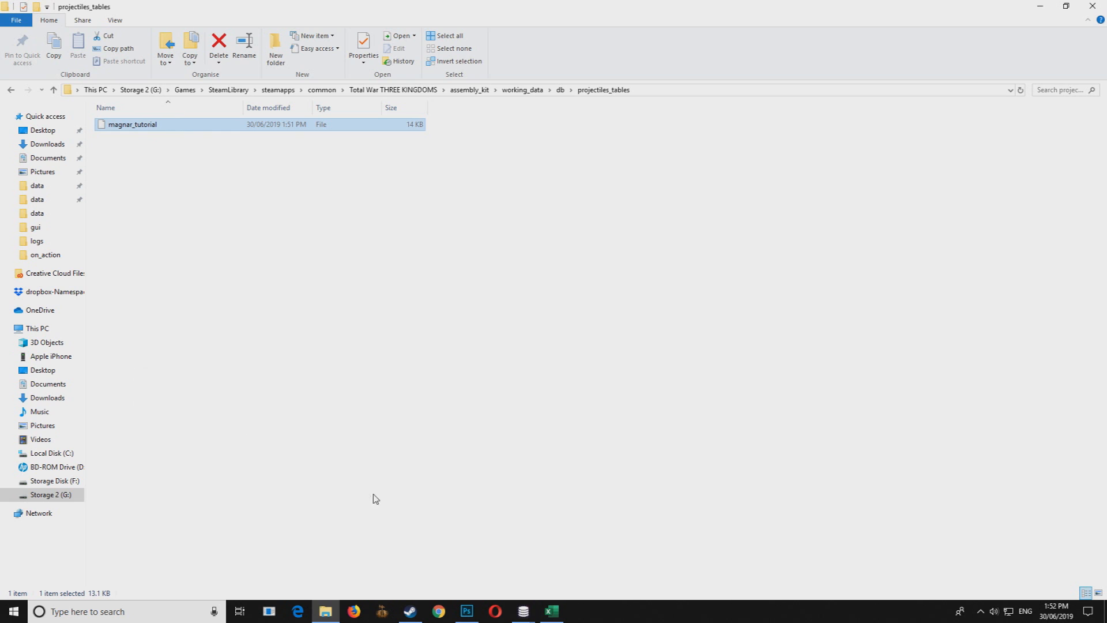
Step: Navigate up to the assembly_kit folder and open its binaries folder
left_click(560, 91)
left_click(533, 92)
left_click(472, 91)
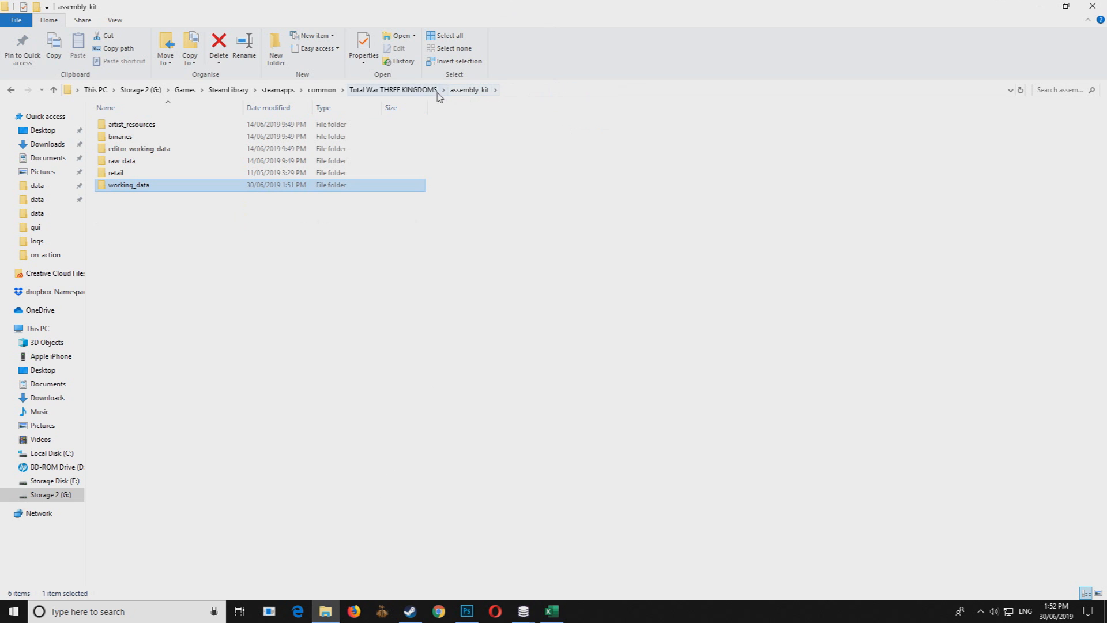
double_click(171, 136)
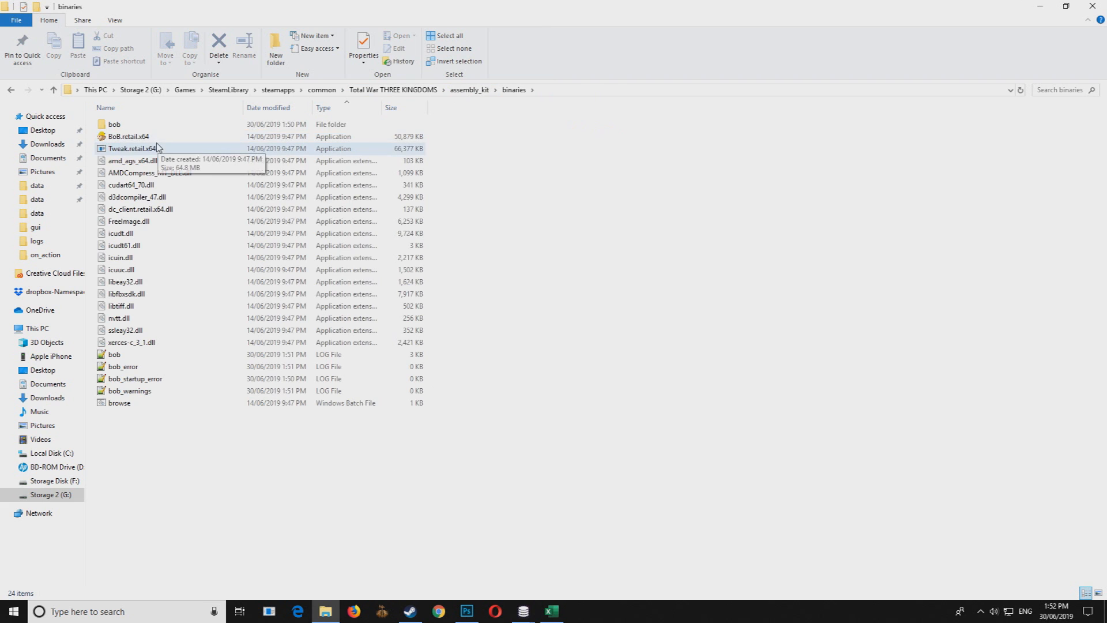
Step: Try to launch the THREE KINGDOMS Assembly Kit from the Steam library, then return to File Explorer
left_click(411, 612)
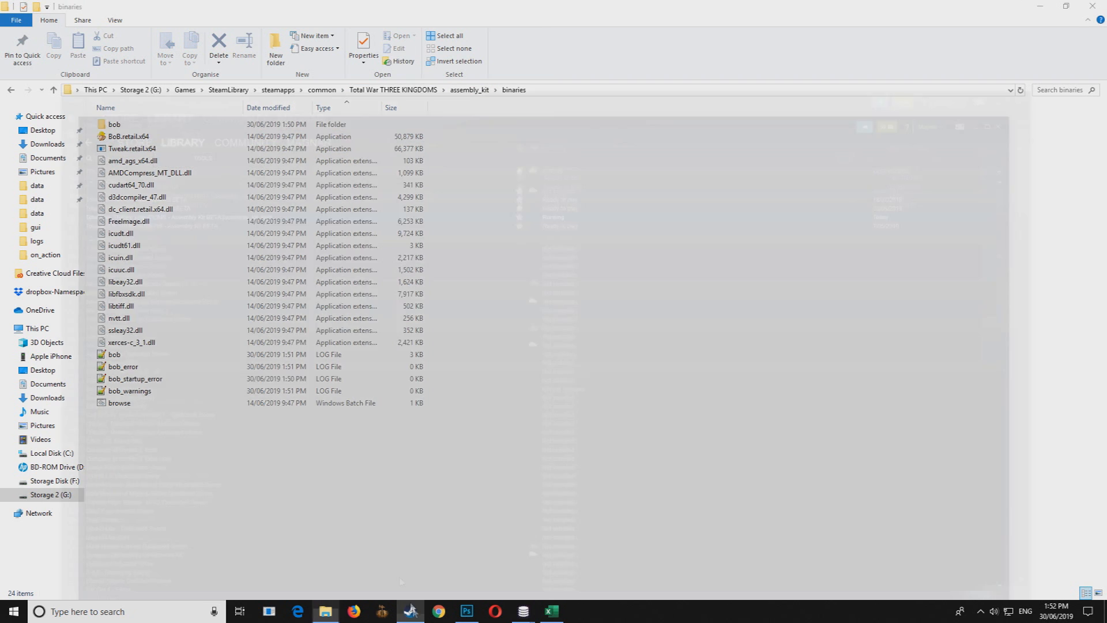
right_click(85, 121)
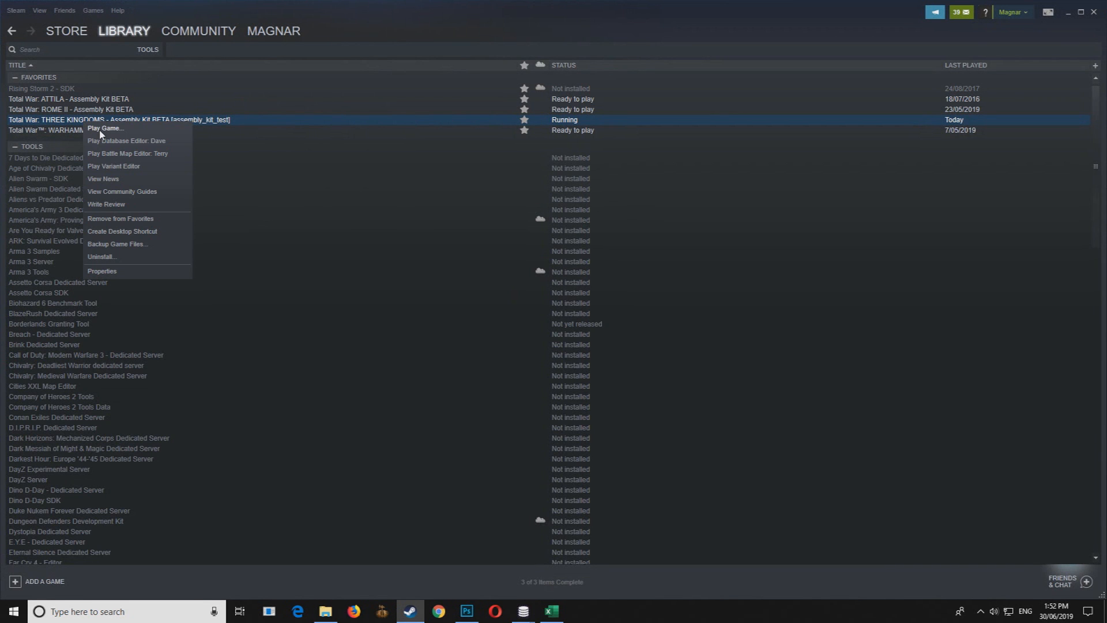
left_click(101, 132)
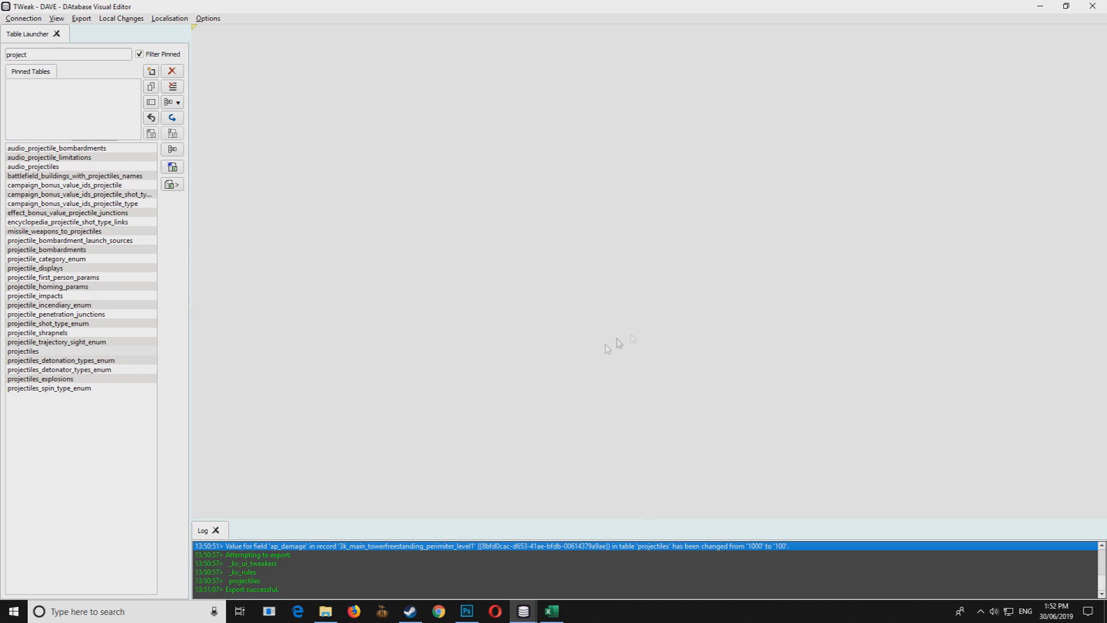
left_click(523, 611)
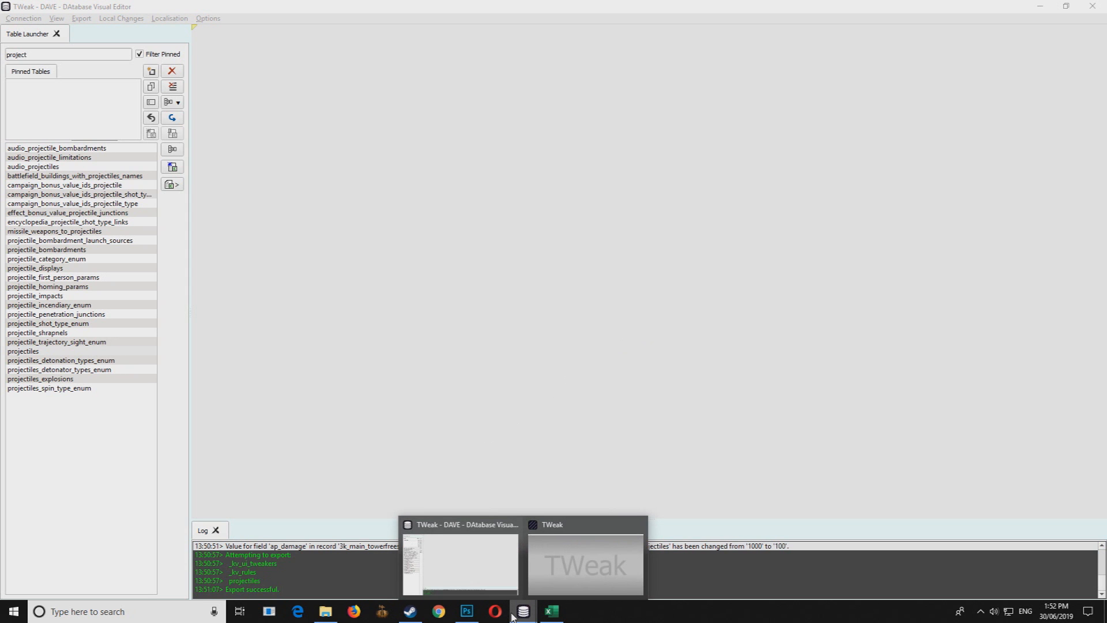
left_click(327, 611)
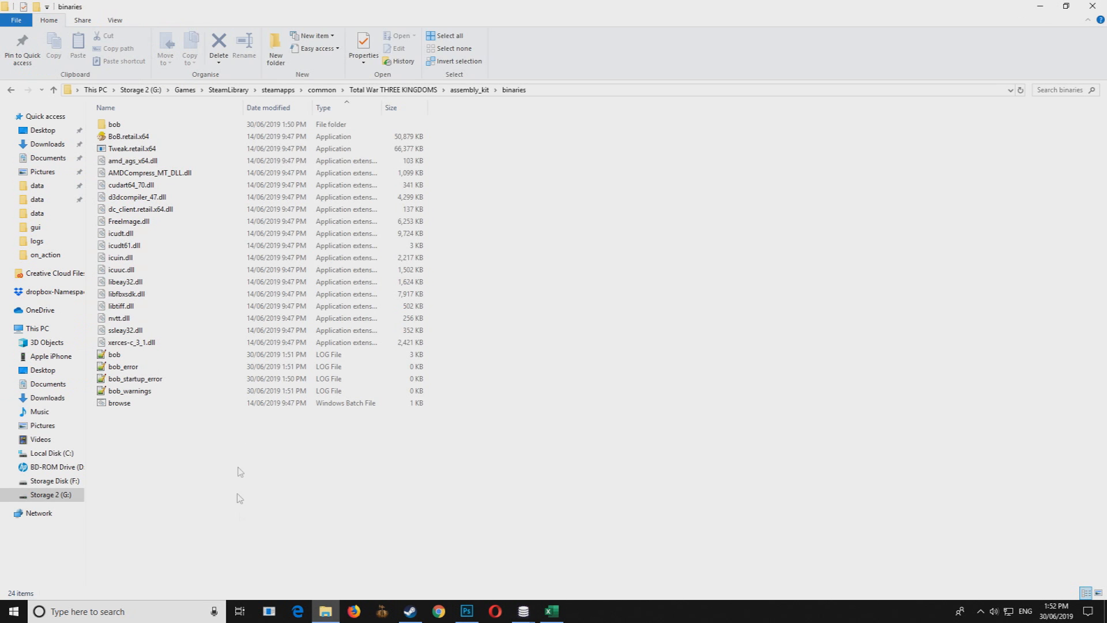
Step: Launch BoB.retail.x64 and try toggling the data folder under Retail Data, leaving it unselected
double_click(128, 136)
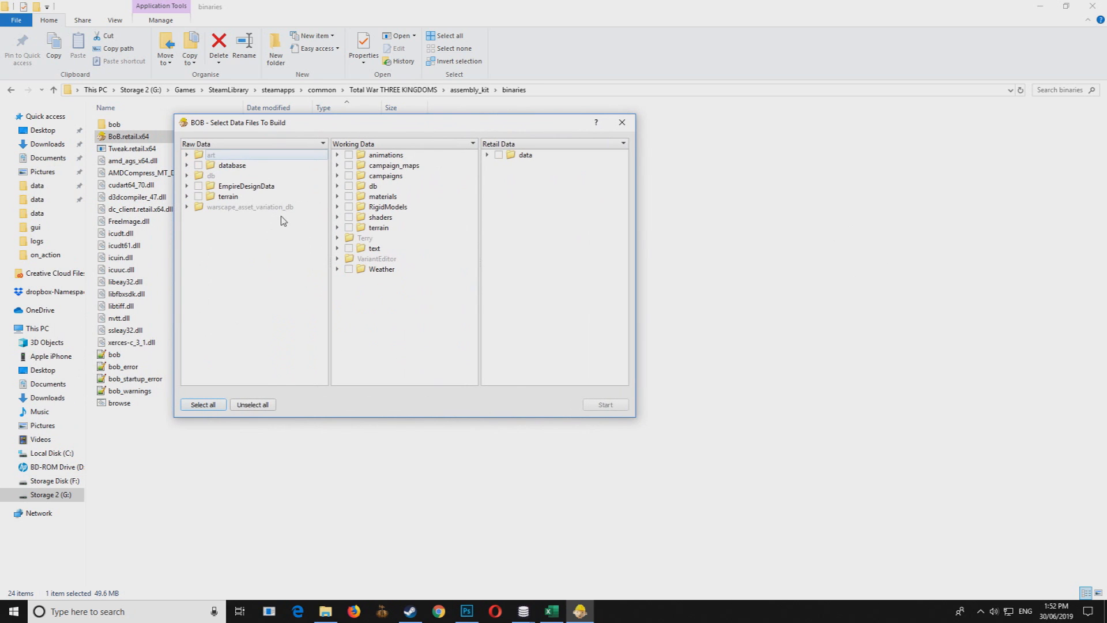
left_click(499, 156)
left_click(502, 155)
left_click(502, 156)
left_click(502, 155)
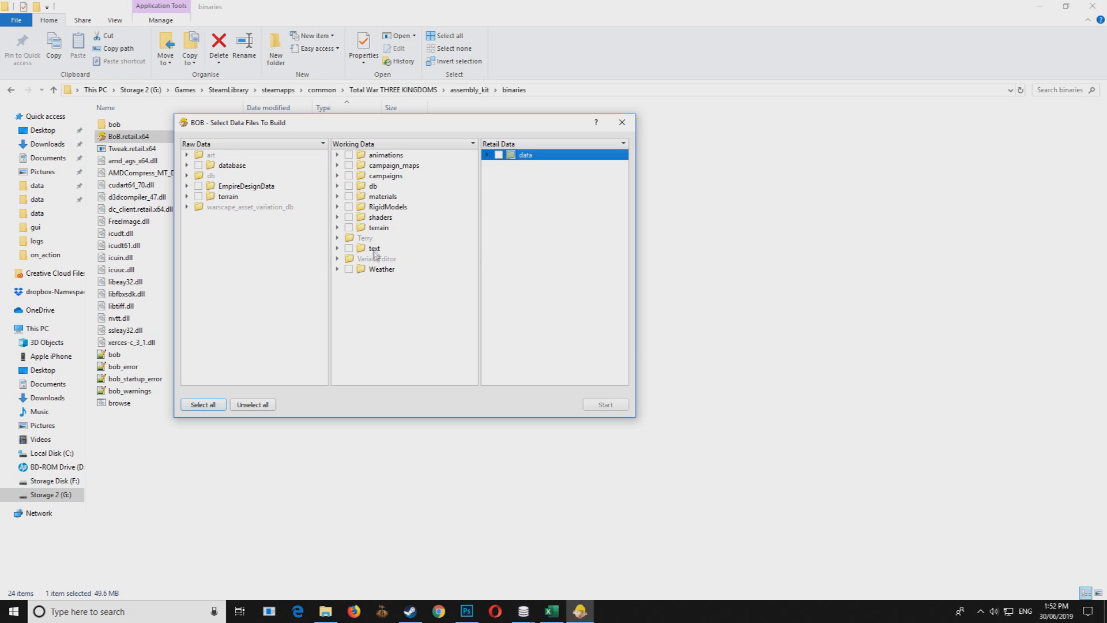
Step: Try the mod.pack action from the db folder's consumer actions and toggle the animations folder until it is unselected
mouse_move(352, 191)
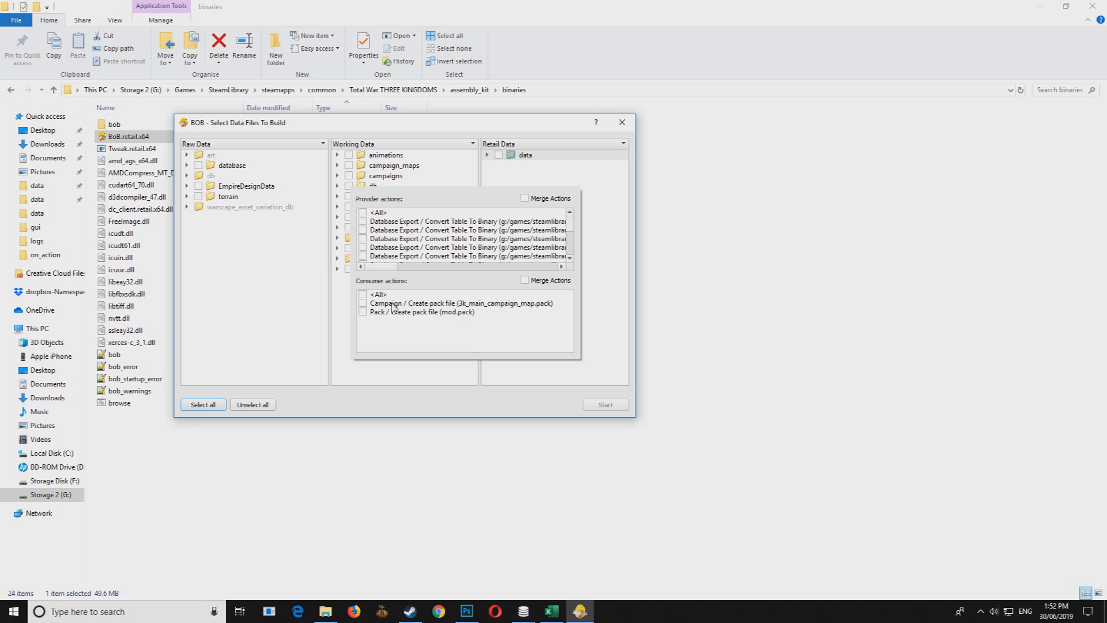
left_click(362, 313)
left_click(349, 155)
left_click(349, 155)
left_click(349, 155)
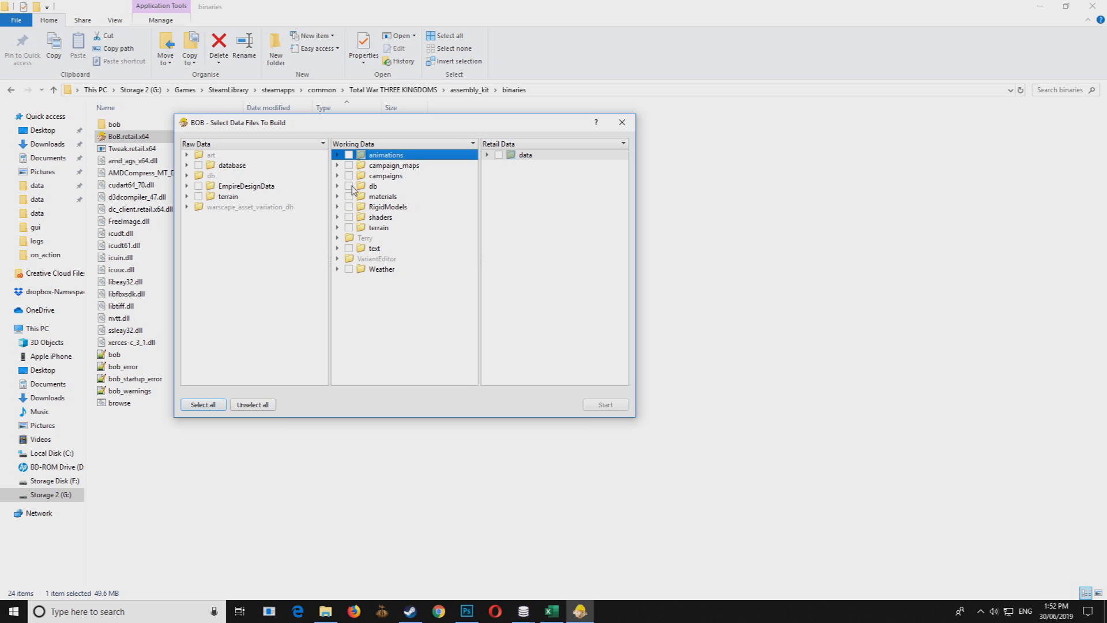
Step: Enable the Pack / Create pack file (mod.pack) consumer action for db, start the build and inspect its entry
mouse_move(353, 186)
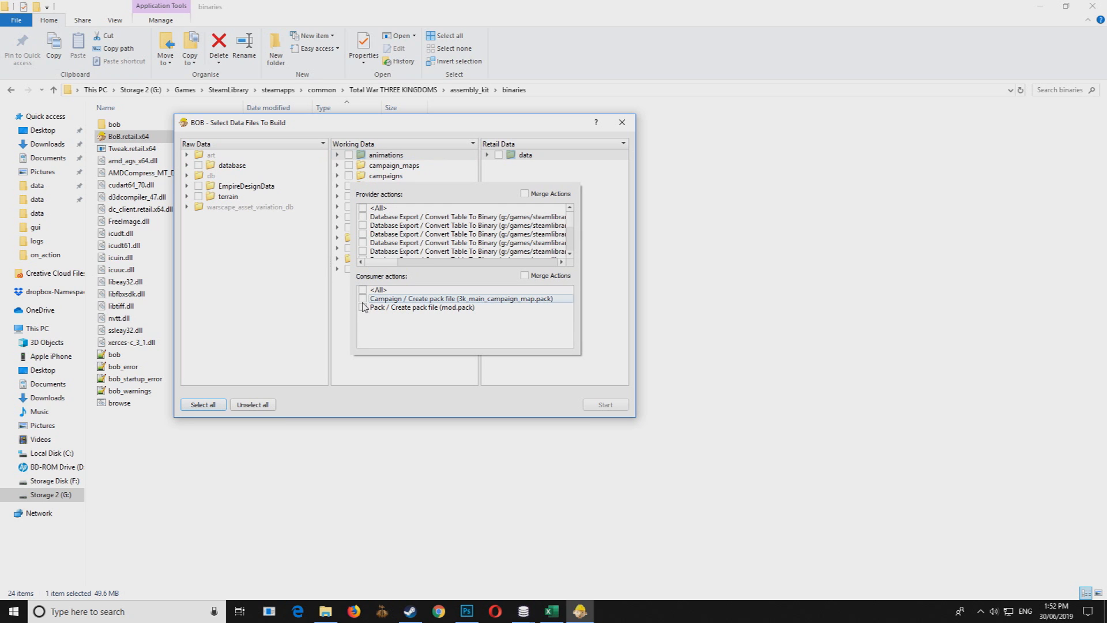
left_click(362, 308)
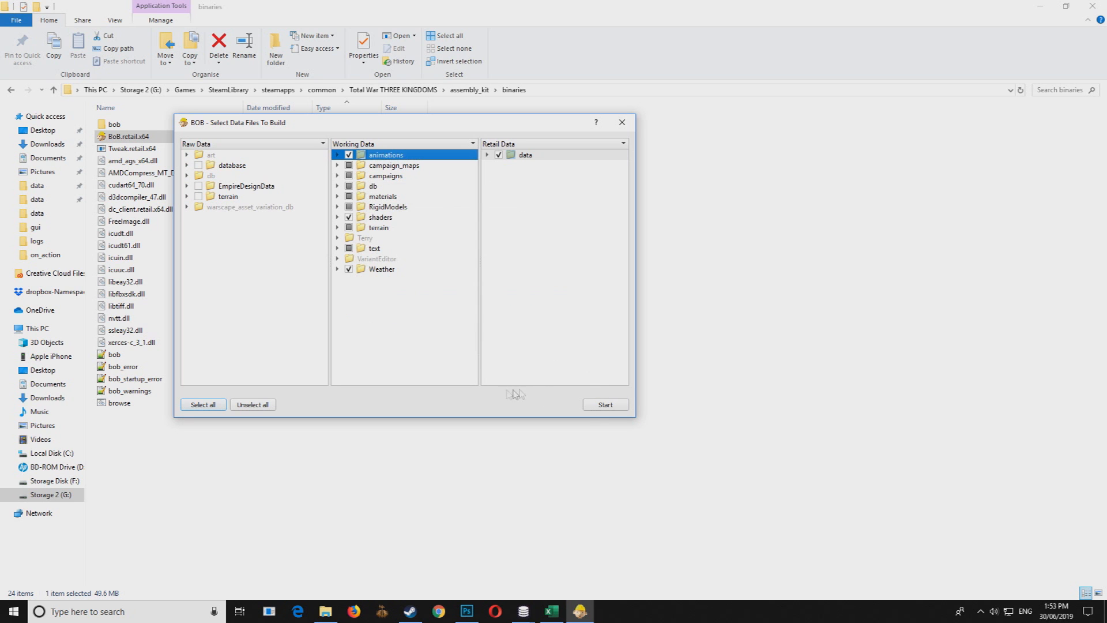
left_click(603, 405)
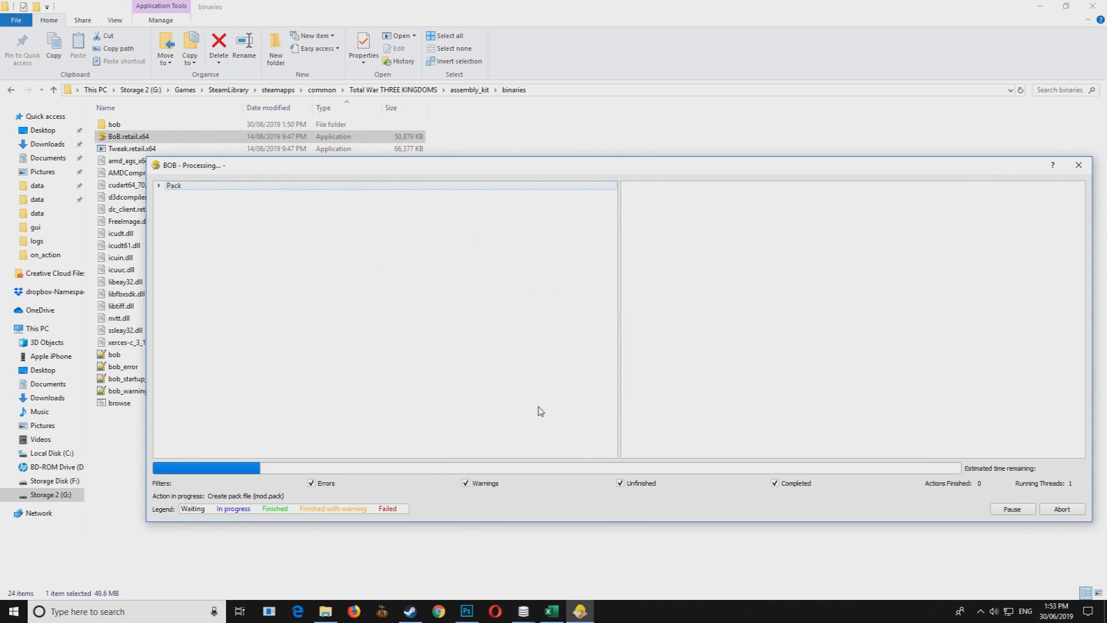
left_click(159, 186)
left_click(180, 196)
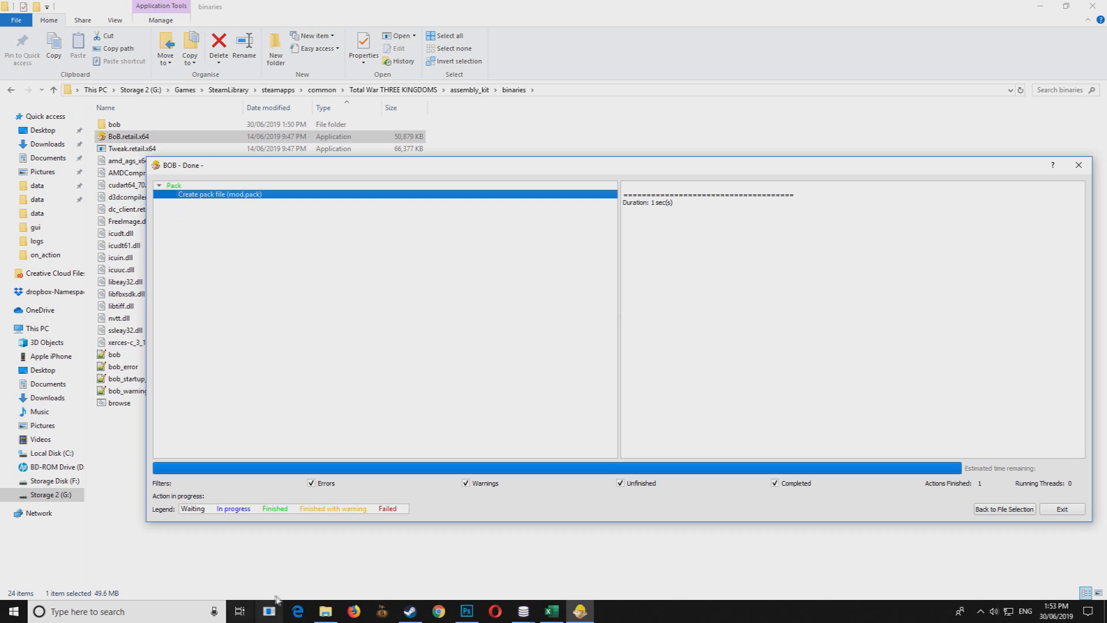
Step: Open assembly_kit's retail\data folder in File Explorer and select the mod pack file
left_click(329, 594)
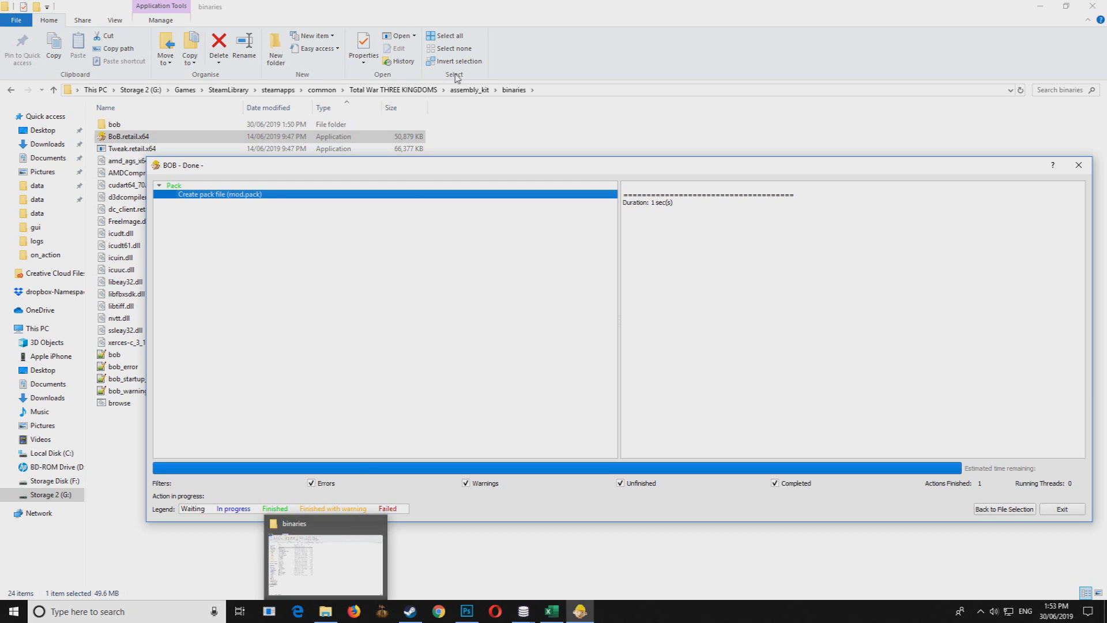
left_click(469, 89)
double_click(150, 175)
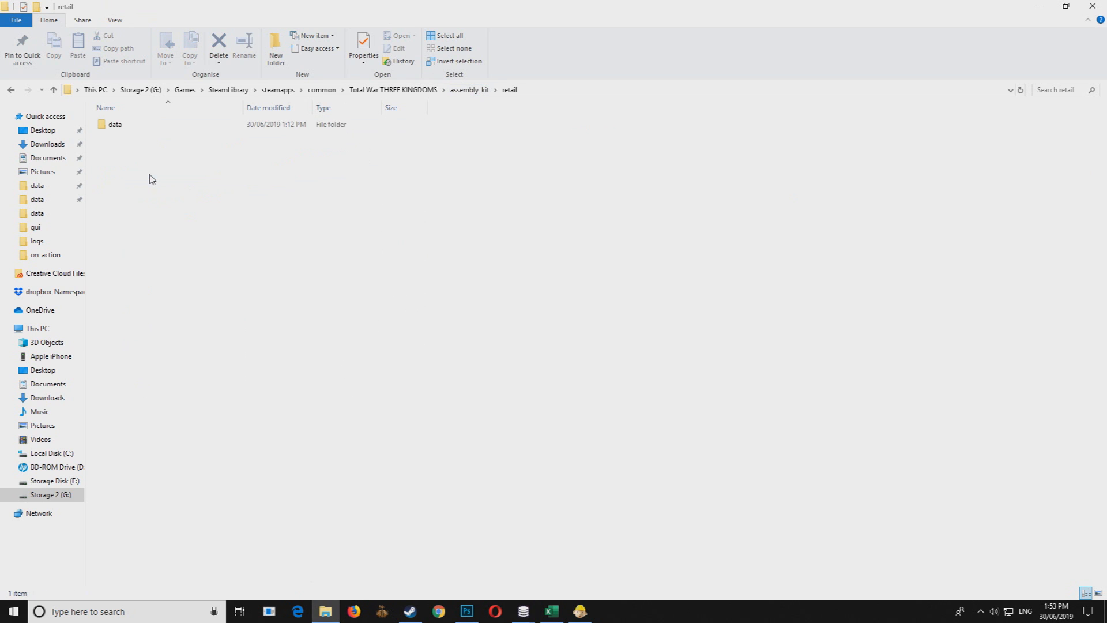
double_click(128, 126)
left_click(130, 126)
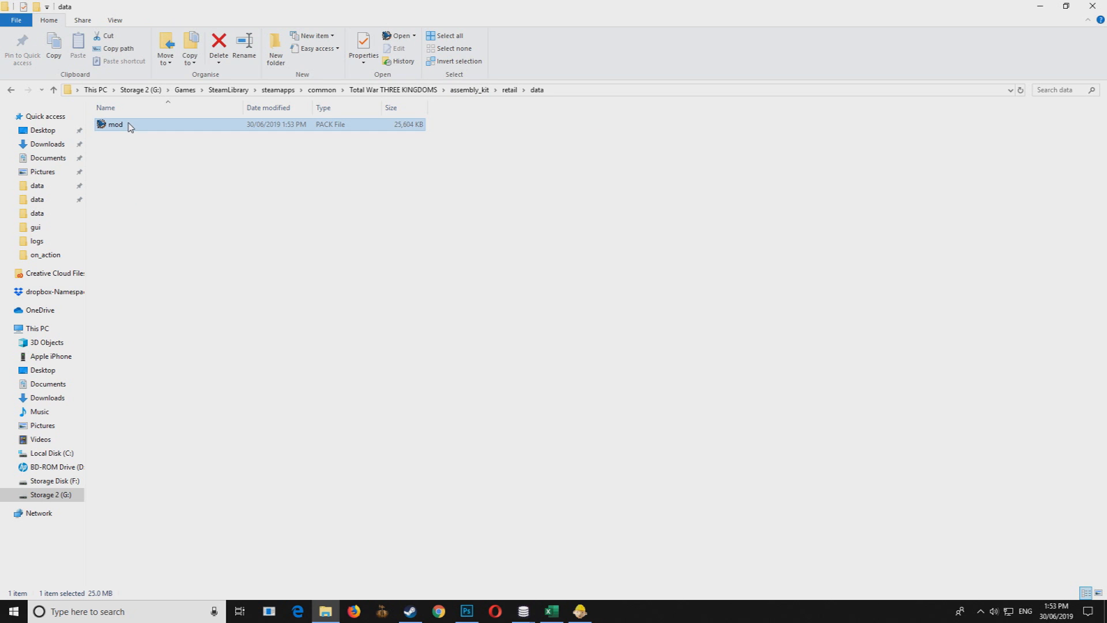
Step: Rename the mod pack file to magnar_tutorial, open it in Rusted PackFile Manager and expand its contents
right_click(130, 126)
left_click(176, 398)
type("magnar_tutorial")
double_click(164, 131)
double_click(432, 180)
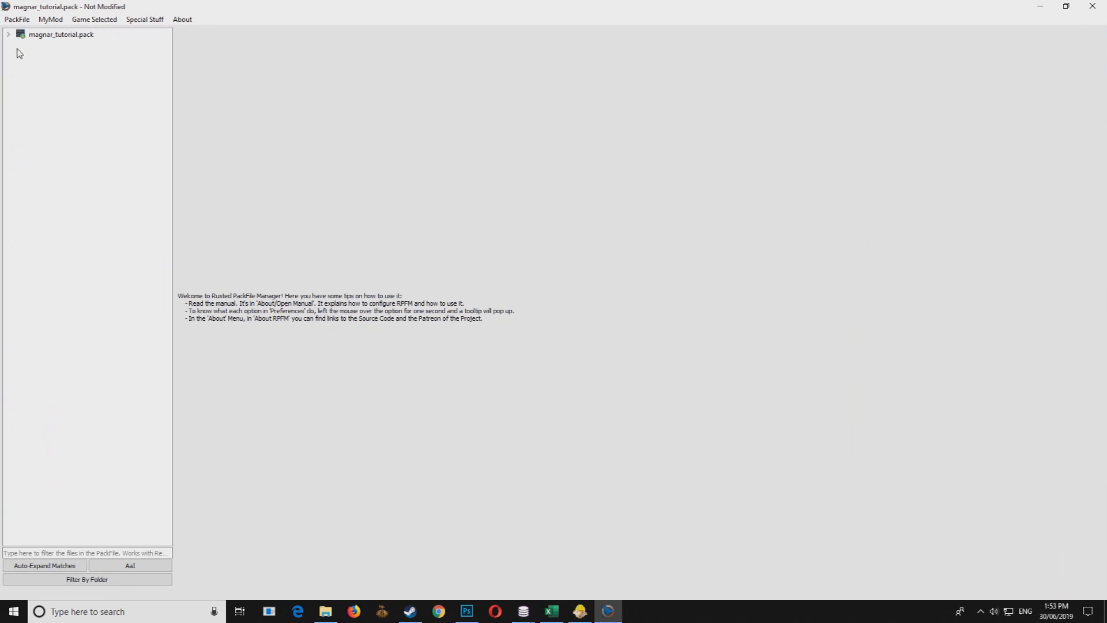
left_click(9, 34)
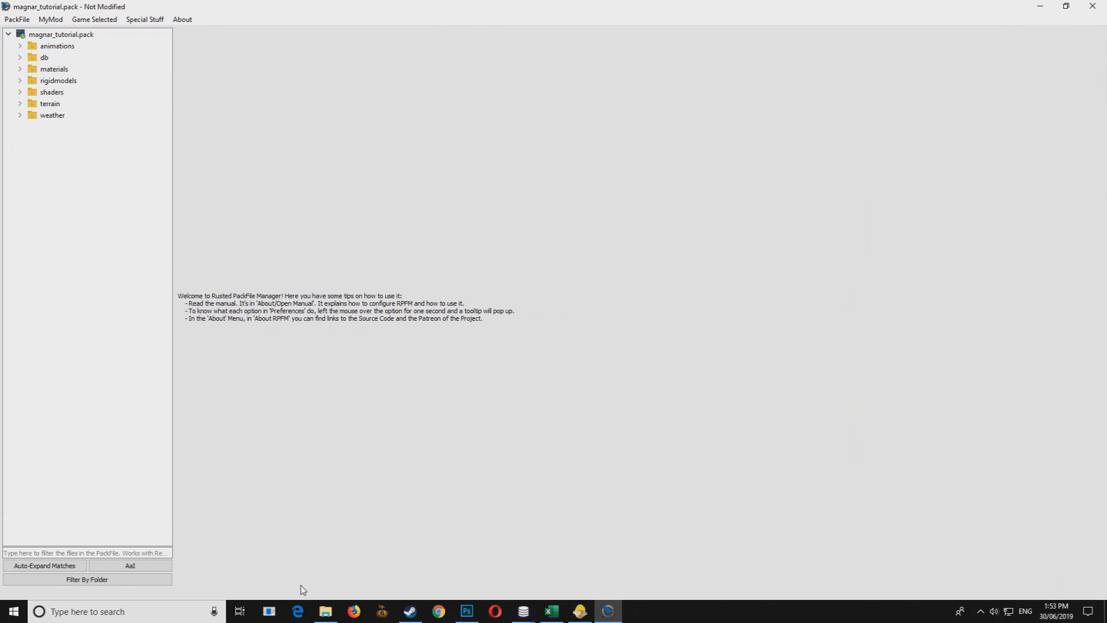
Step: Open the working_data folder in a smaller File Explorer window and compare its folders with the pack's contents
left_click(326, 611)
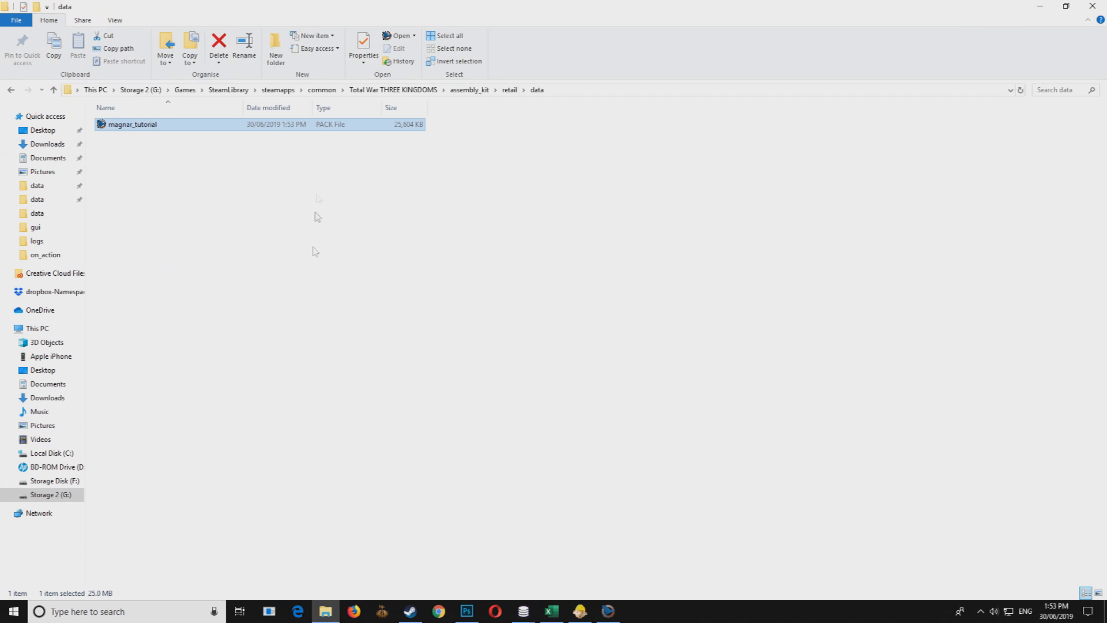
left_click(510, 89)
left_click(470, 90)
double_click(134, 185)
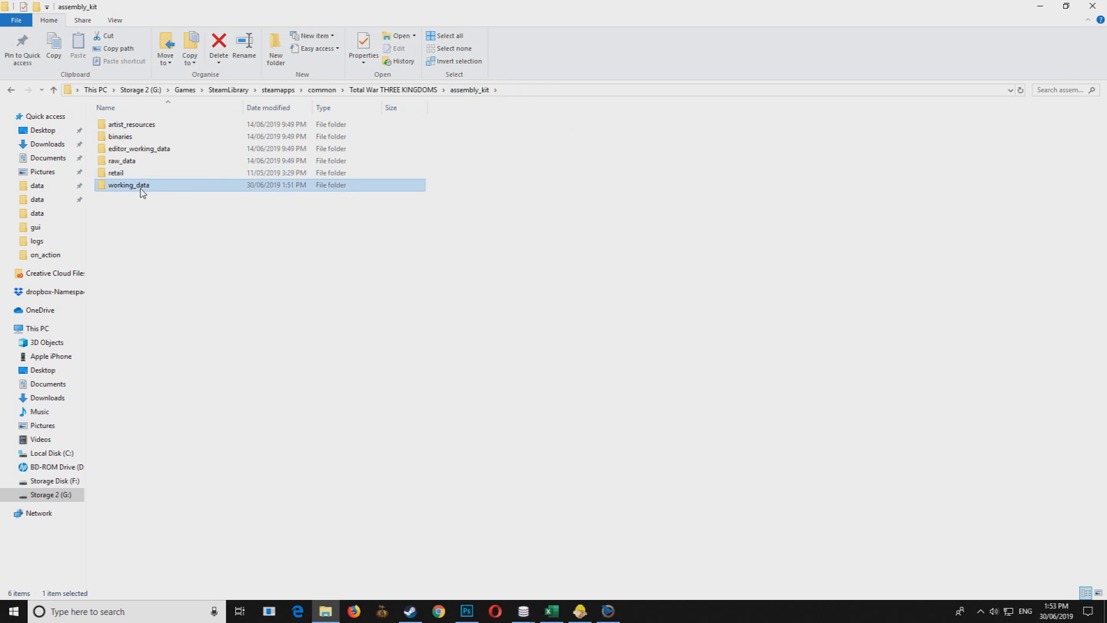
double_click(338, 7)
left_click_drag(533, 54, 547, 42)
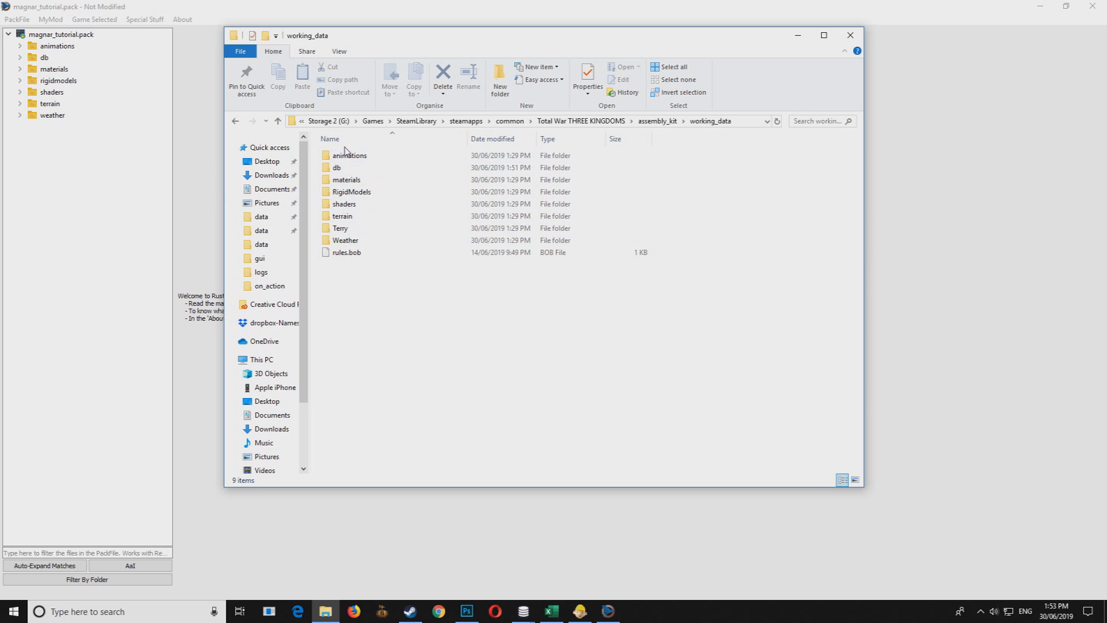
Step: Delete the animations, materials, rigidmodels, shaders, terrain and weather folders from the pack, keeping only db
left_click(70, 193)
left_click(20, 57)
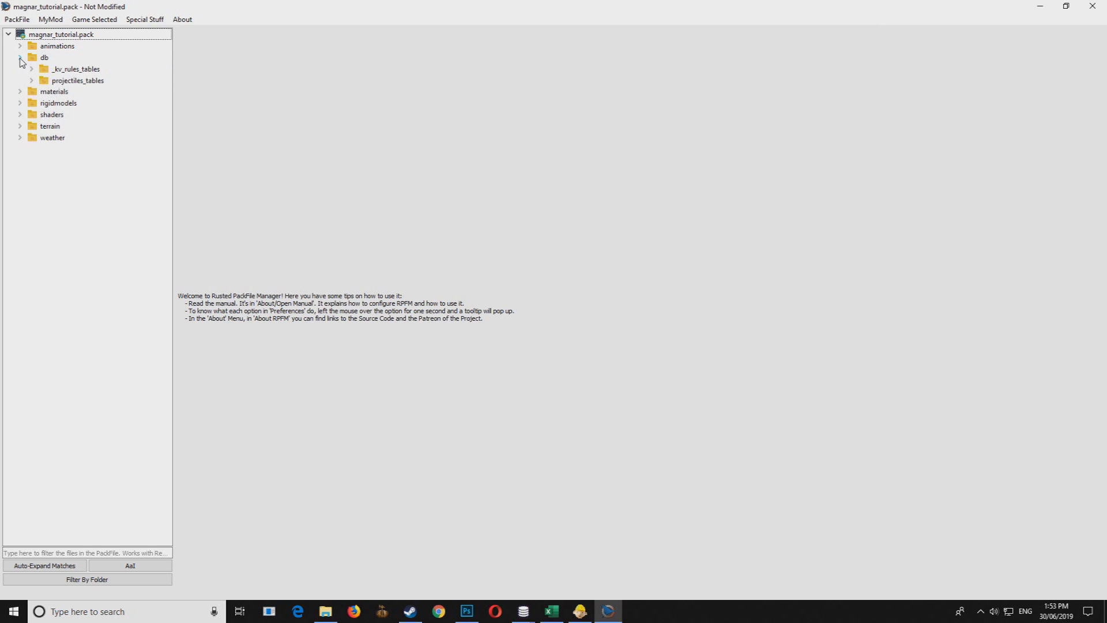
left_click(53, 94)
key("Delete")
key("Delete")
key("Delete")
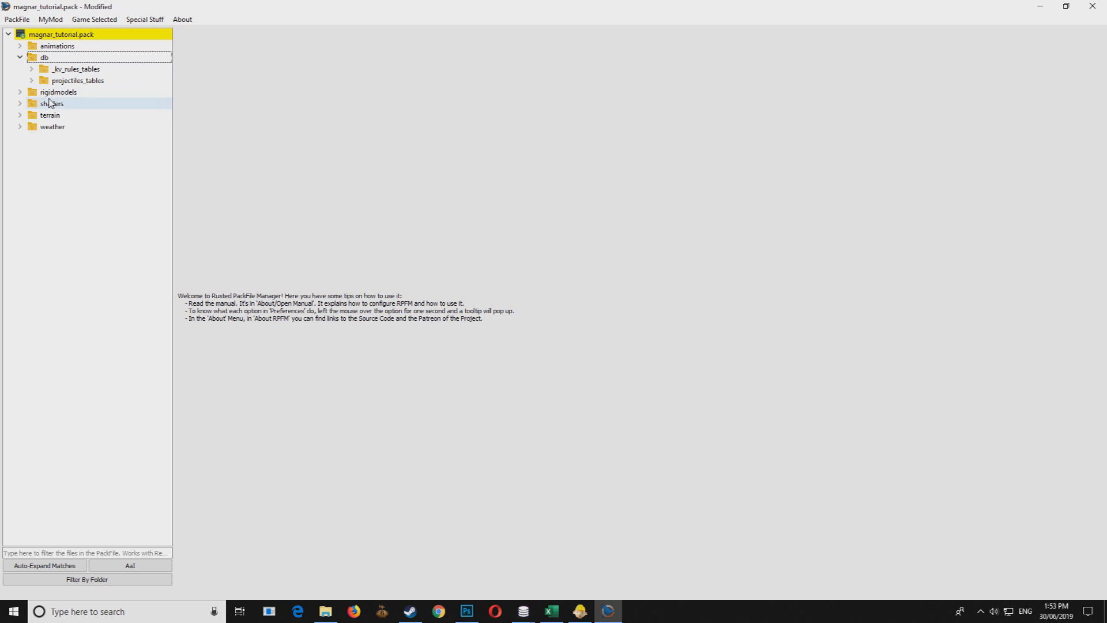
key("Delete")
key("Delete")
key("Delete")
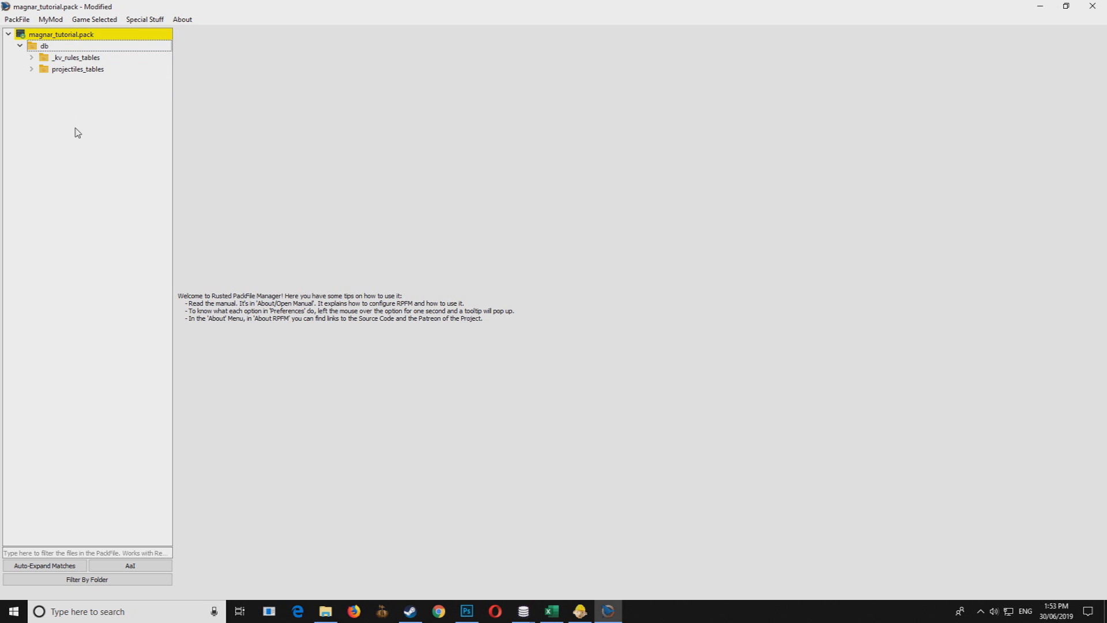
Step: Save the magnar_tutorial pack with only the db folder in it
key("ctrl+s")
left_click(16, 19)
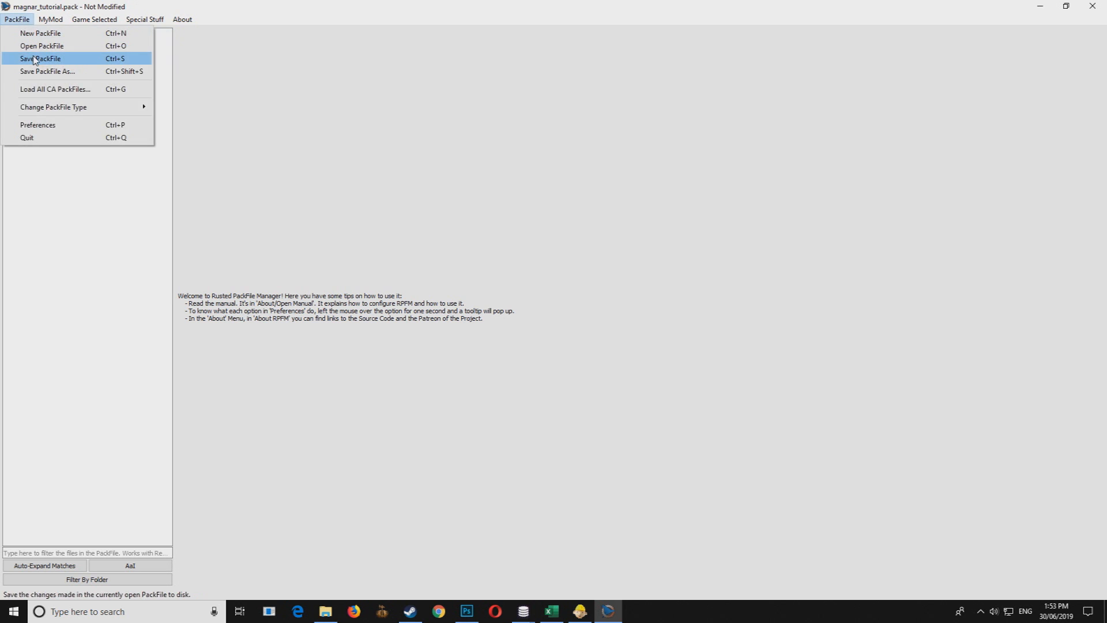
left_click(134, 218)
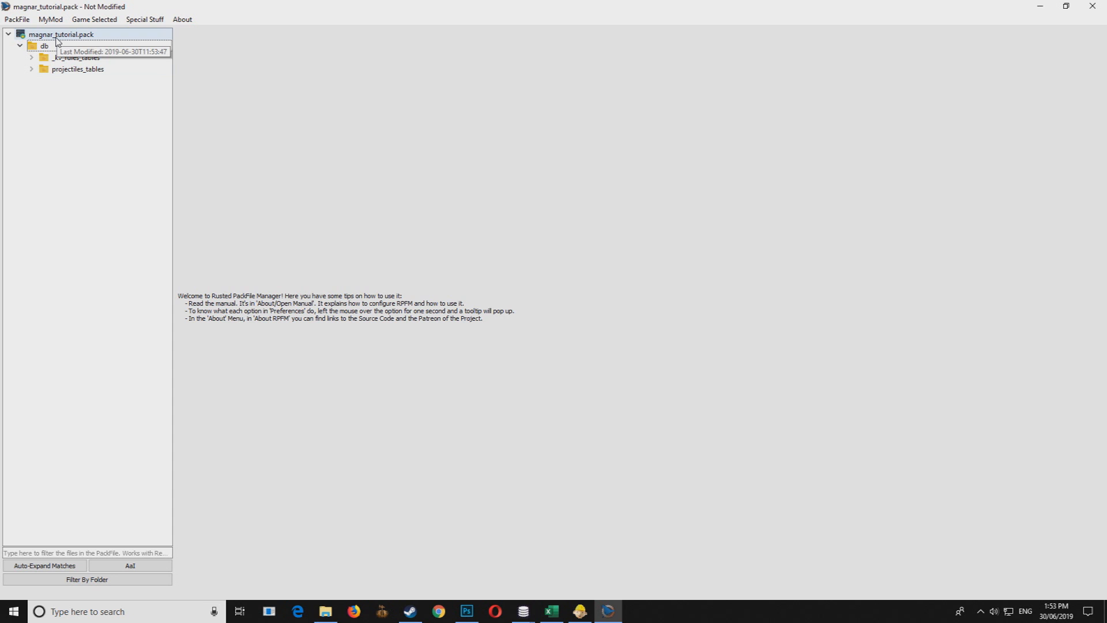
Step: Open the magnar_tutorial table under _kv_rules_tables and look over its rows
left_click(31, 57)
left_click(60, 70)
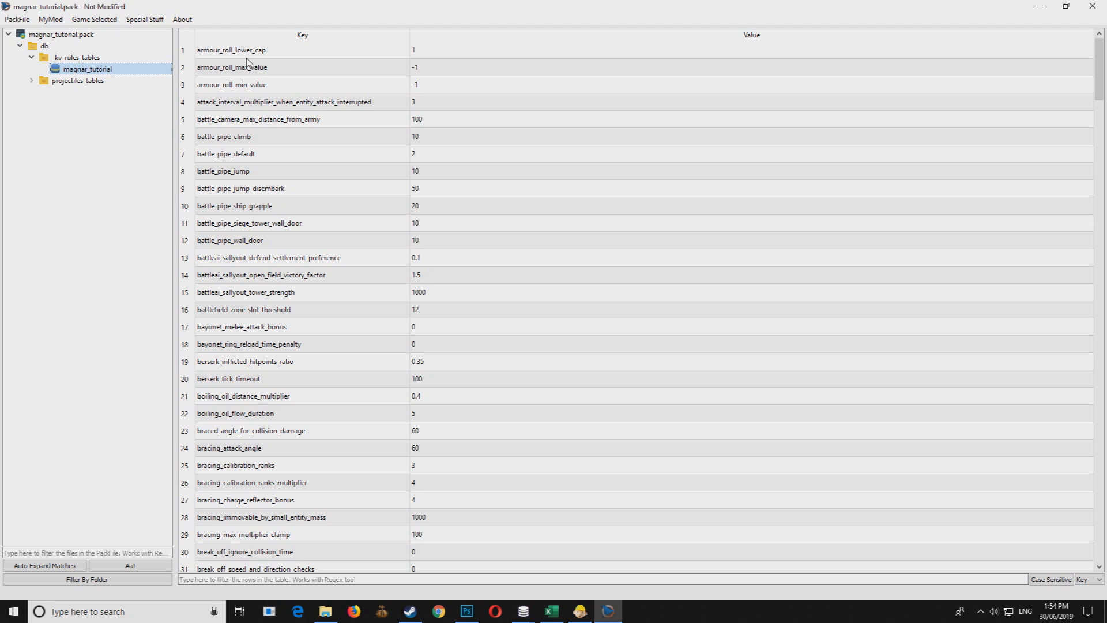
left_click_drag(1100, 62, 1083, 11)
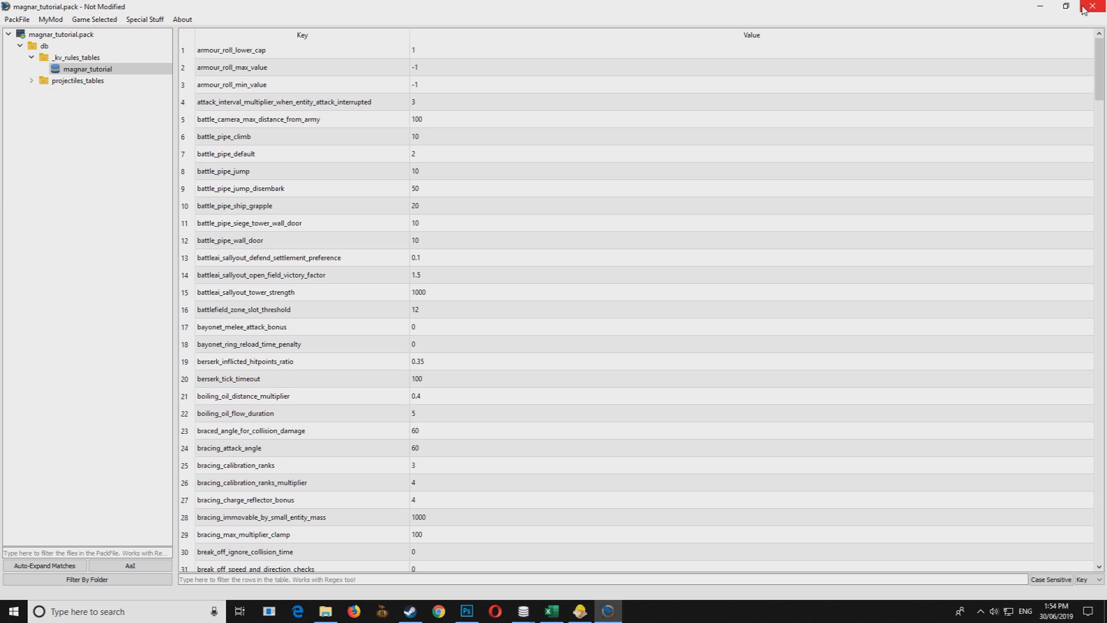
left_click(100, 71)
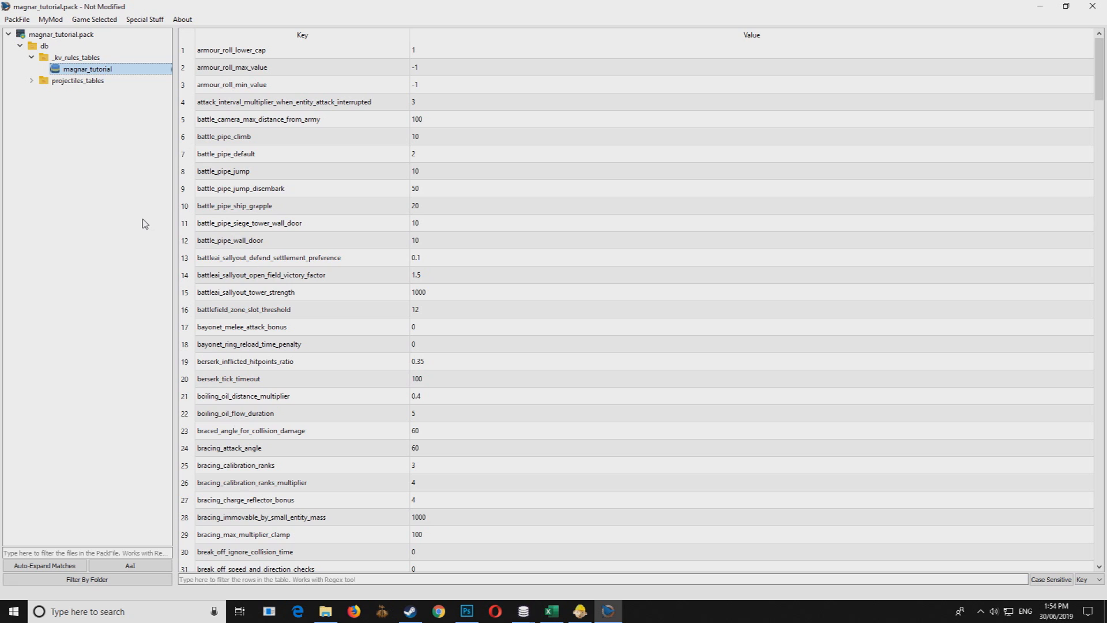
Step: Delete every row of the _kv_rules table except battle_camera_max_distance_from_army
left_click(492, 162)
left_click(334, 152)
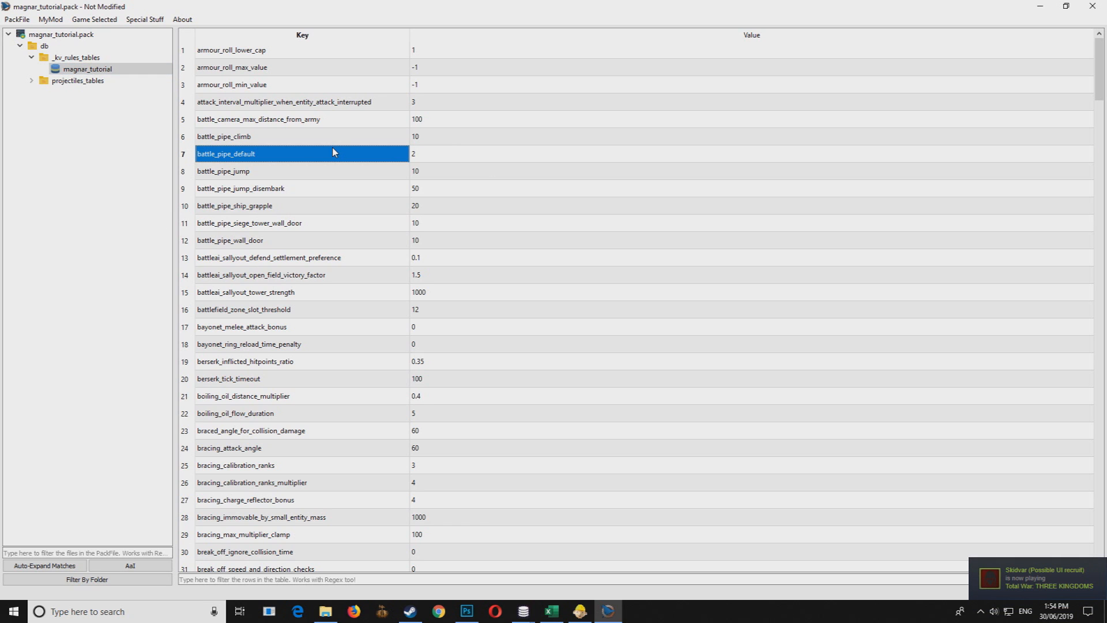
left_click_drag(185, 104, 182, 50)
key("Delete")
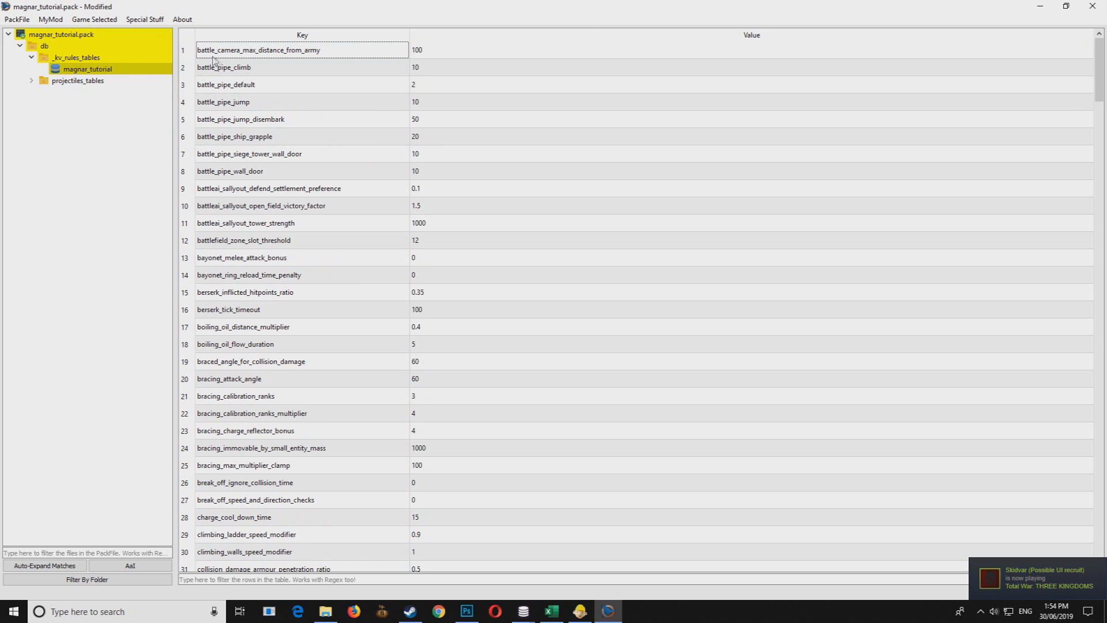
left_click_drag(183, 52, 183, 622)
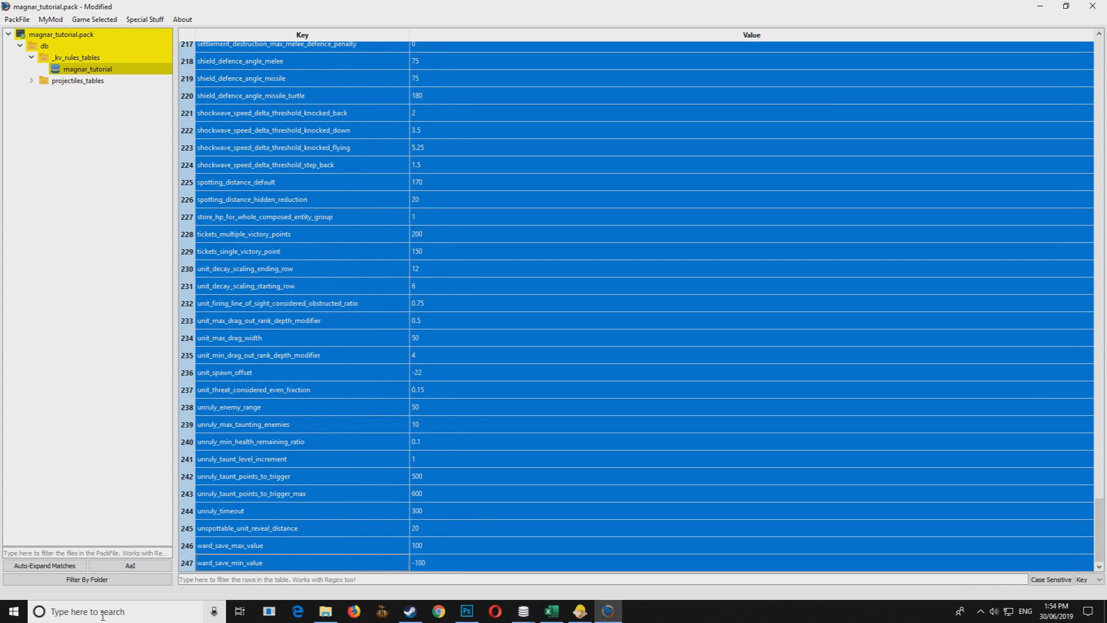
key("Delete")
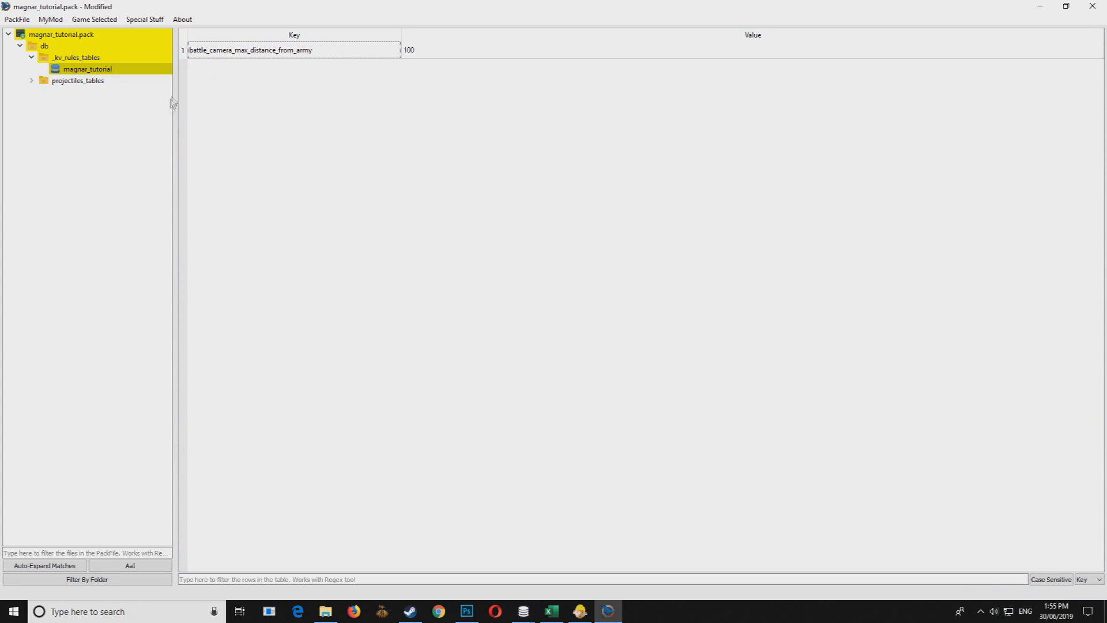
Step: Open the magnar_tutorial table under projectiles_tables and locate the 3k_main_towerfreestanding_perimiter_level1 and level1_upgrade rows
double_click(86, 82)
left_click(86, 93)
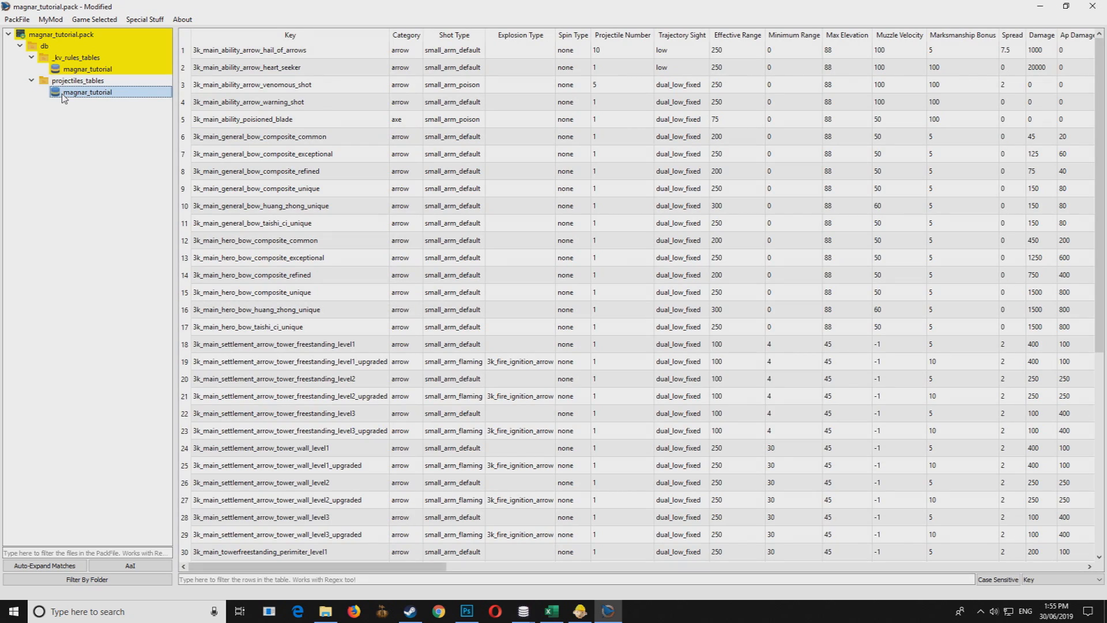
left_click(406, 206)
left_click_drag(420, 570, 498, 570)
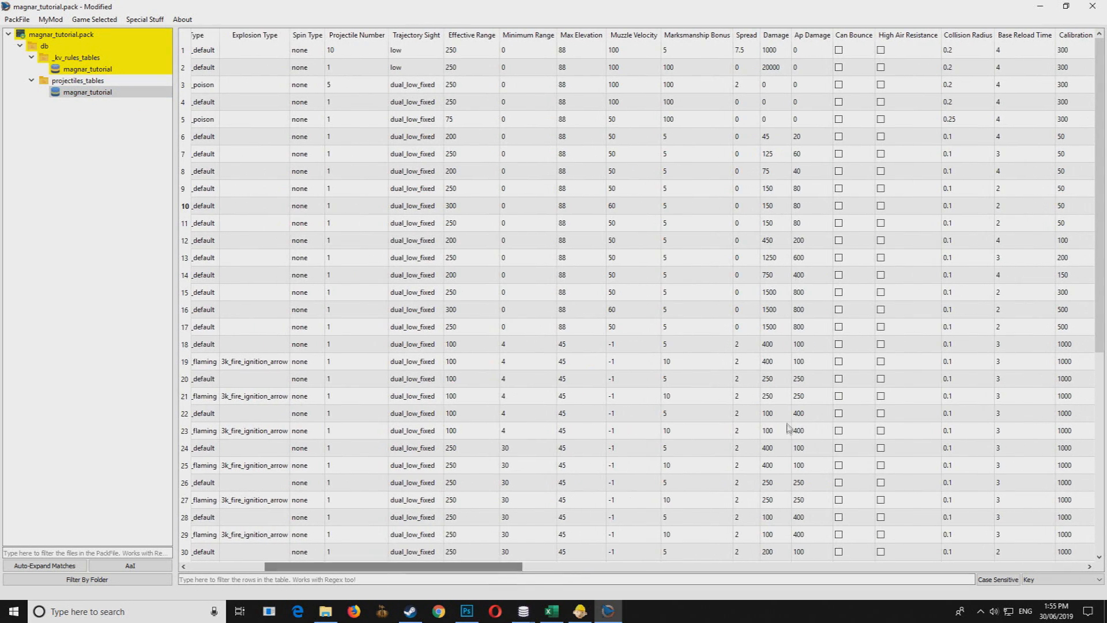
left_click(799, 448)
left_click_drag(449, 566, 234, 565)
scroll(267, 366, "down", 1)
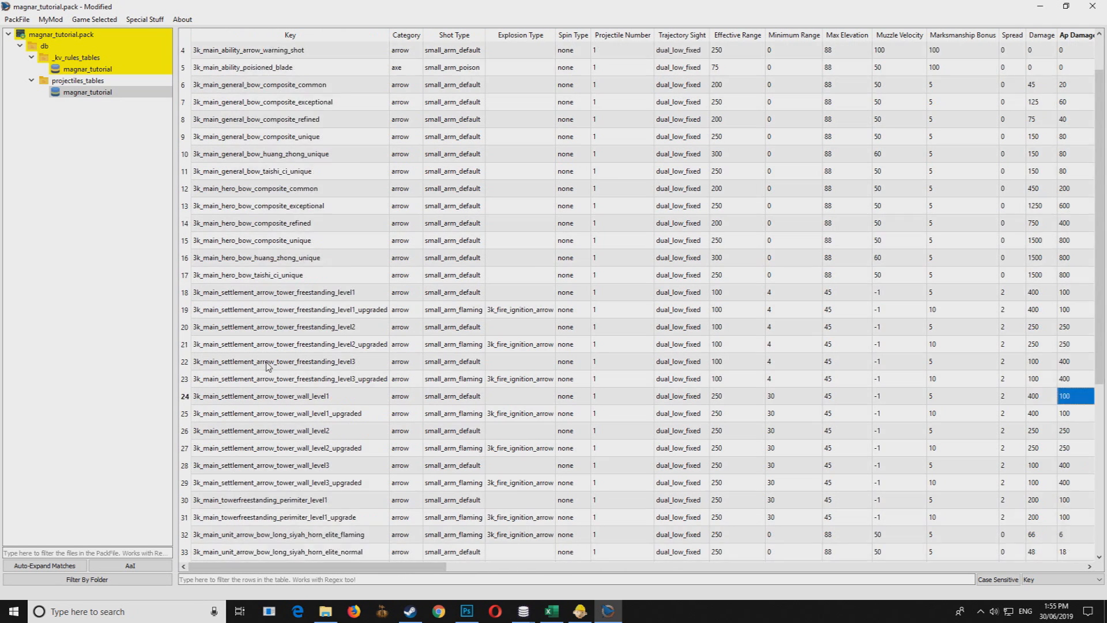
scroll(267, 366, "down", 2)
left_click(239, 431)
left_click(185, 395)
left_click(184, 413, "shift")
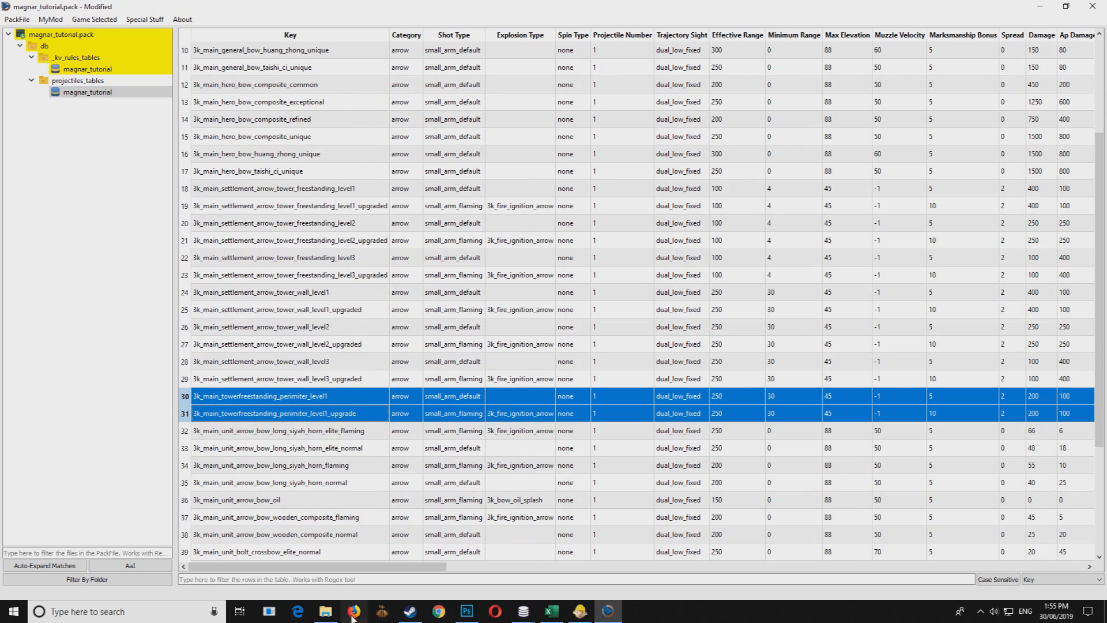
left_click_drag(317, 567, 394, 566)
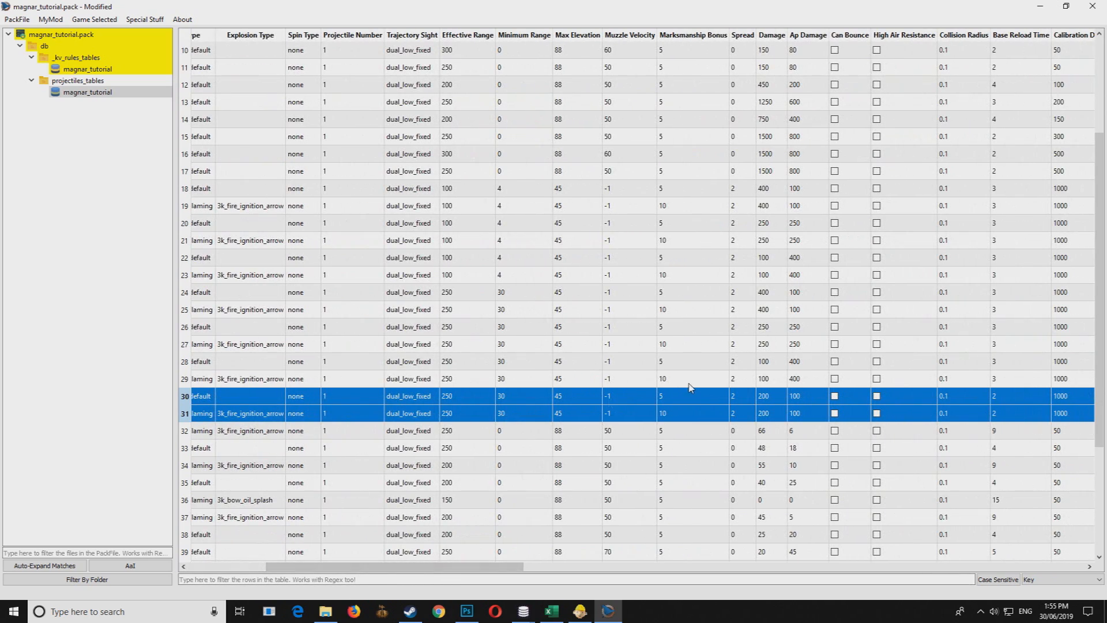
Step: Delete every projectiles row except 3k_main_towerfreestanding_perimiter_level1 and 3k_main_towerfreestanding_perimiter_level1_upgrade
left_click_drag(184, 378, 195, 5)
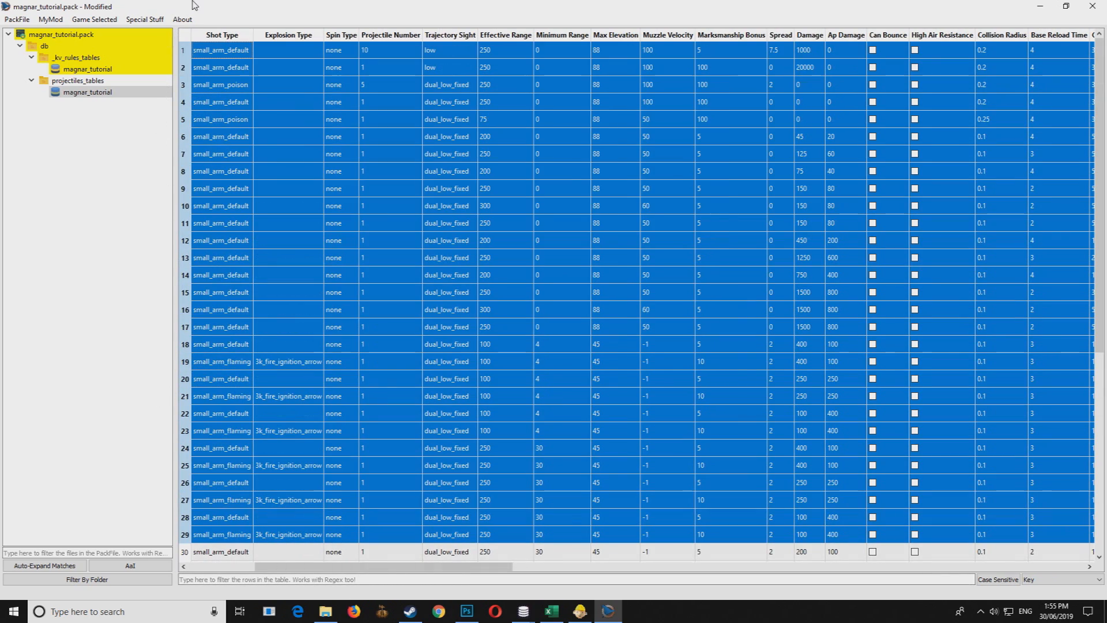
left_click(184, 535)
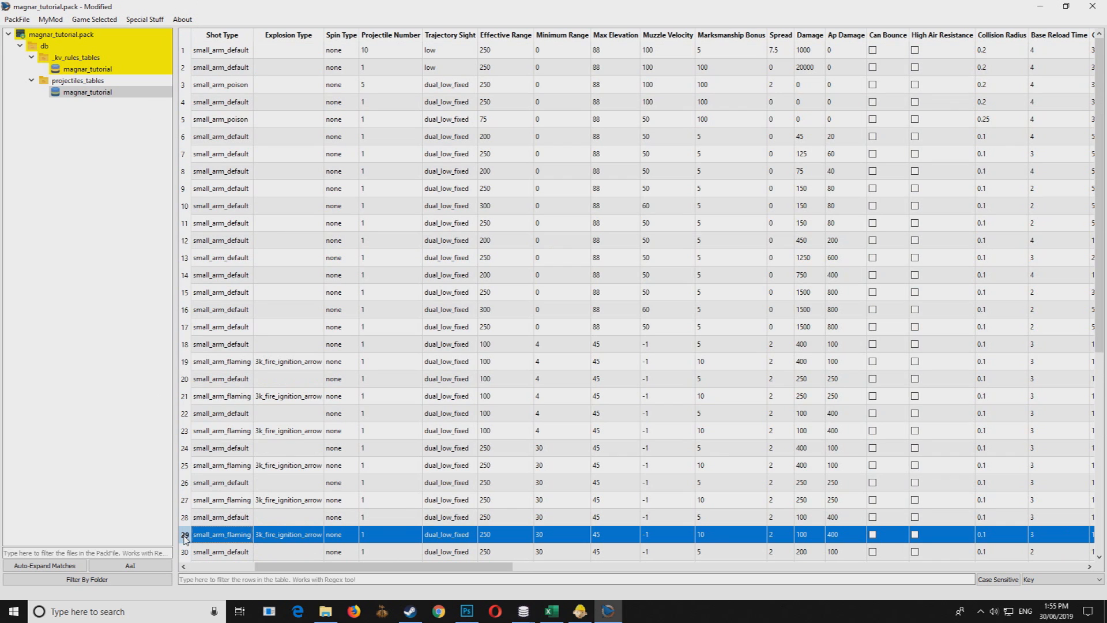
left_click_drag(185, 536, 194, 6)
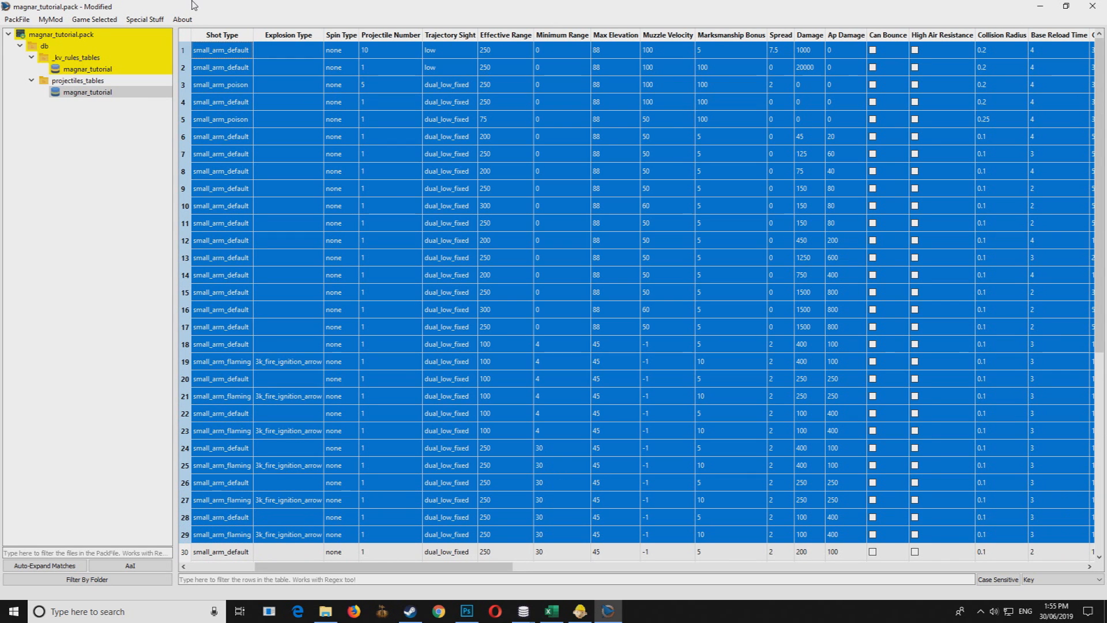
right_click(275, 115)
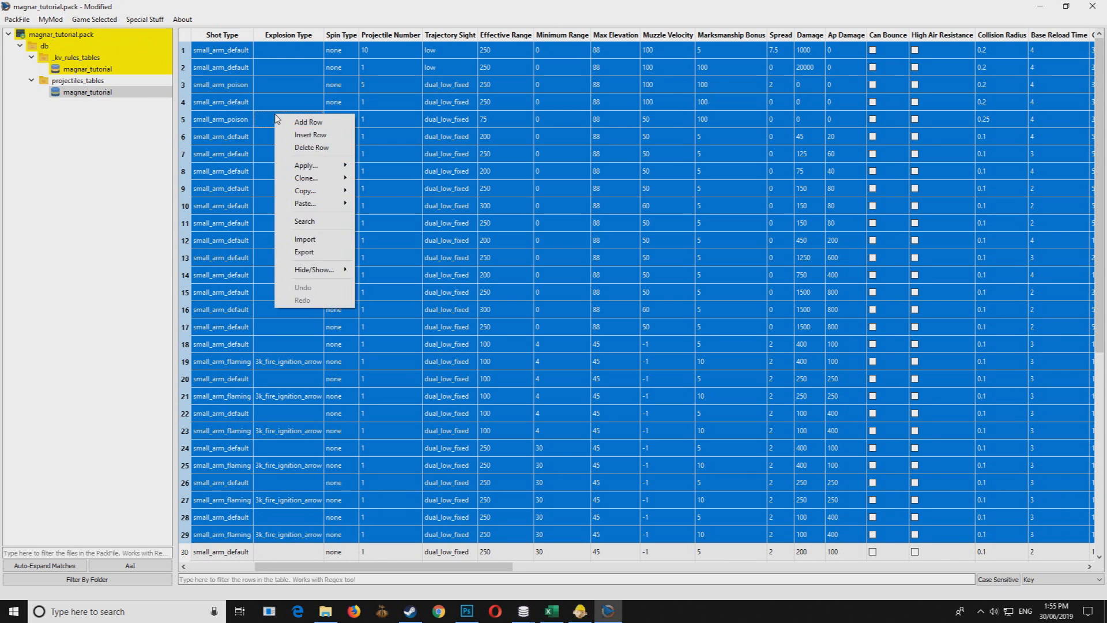
left_click(330, 149)
left_click(330, 151)
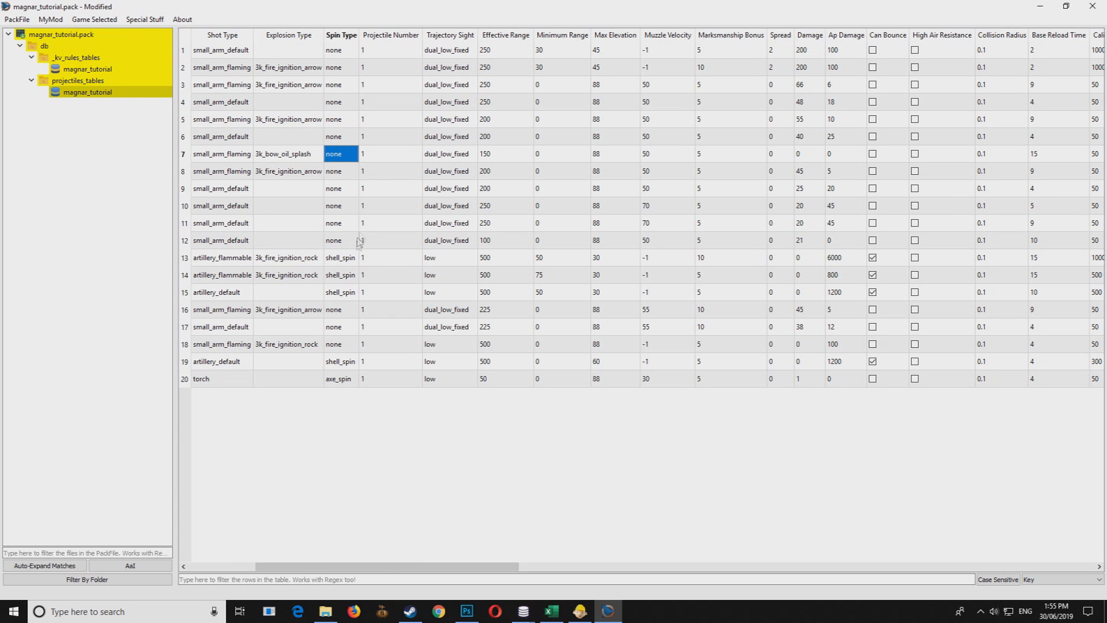
left_click_drag(185, 88, 267, 495)
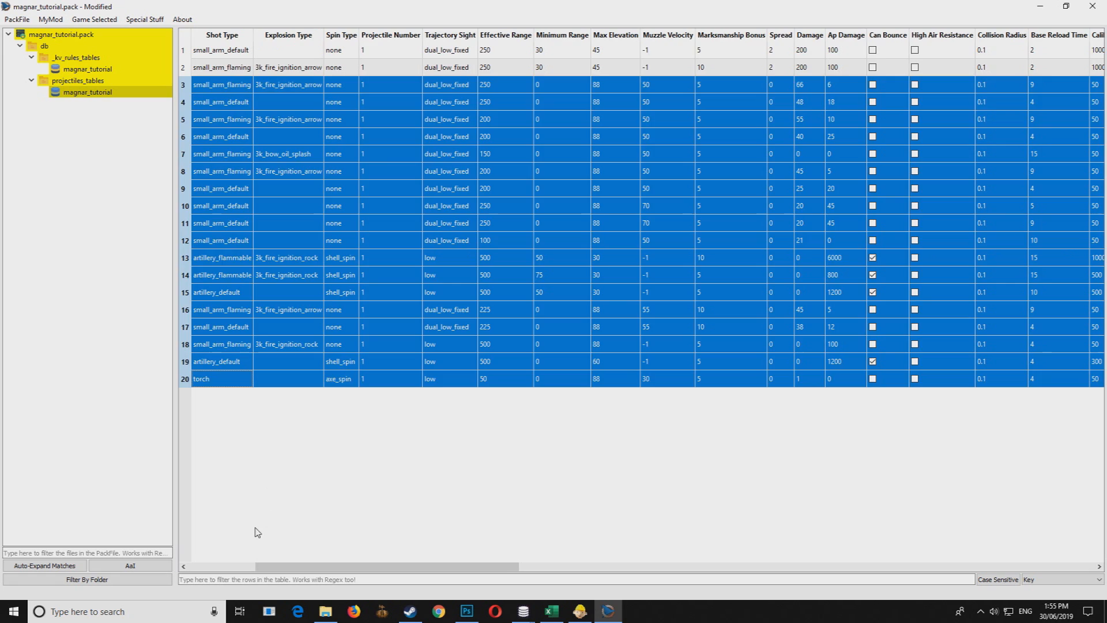
key("ctrl+Delete")
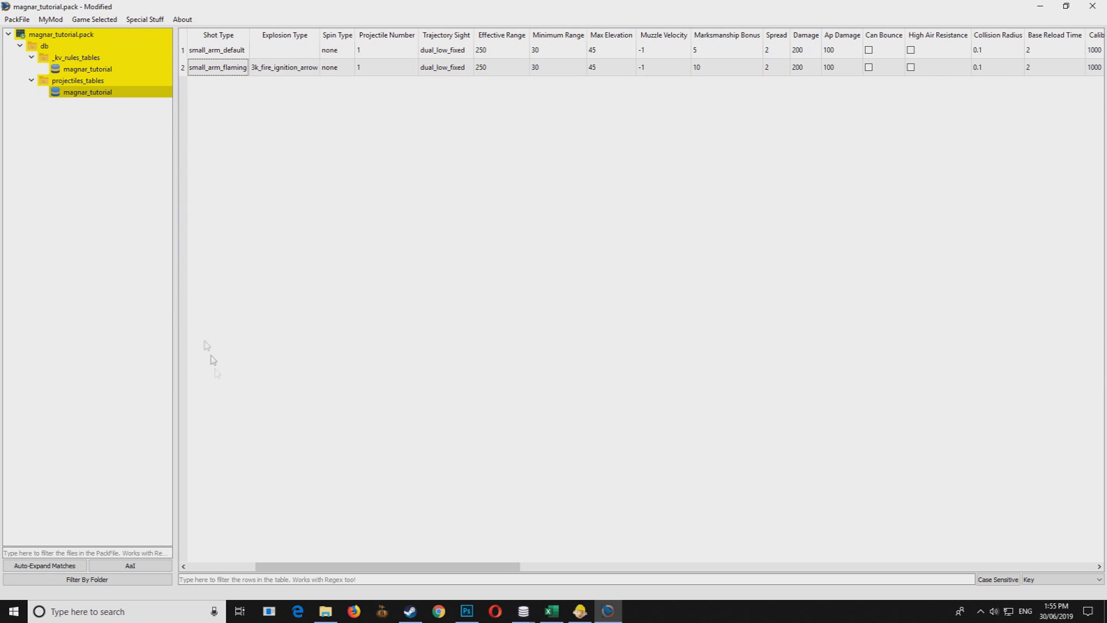
Step: Save the trimmed magnar_tutorial pack and close it to return to File Explorer
left_click(22, 19)
left_click(29, 54)
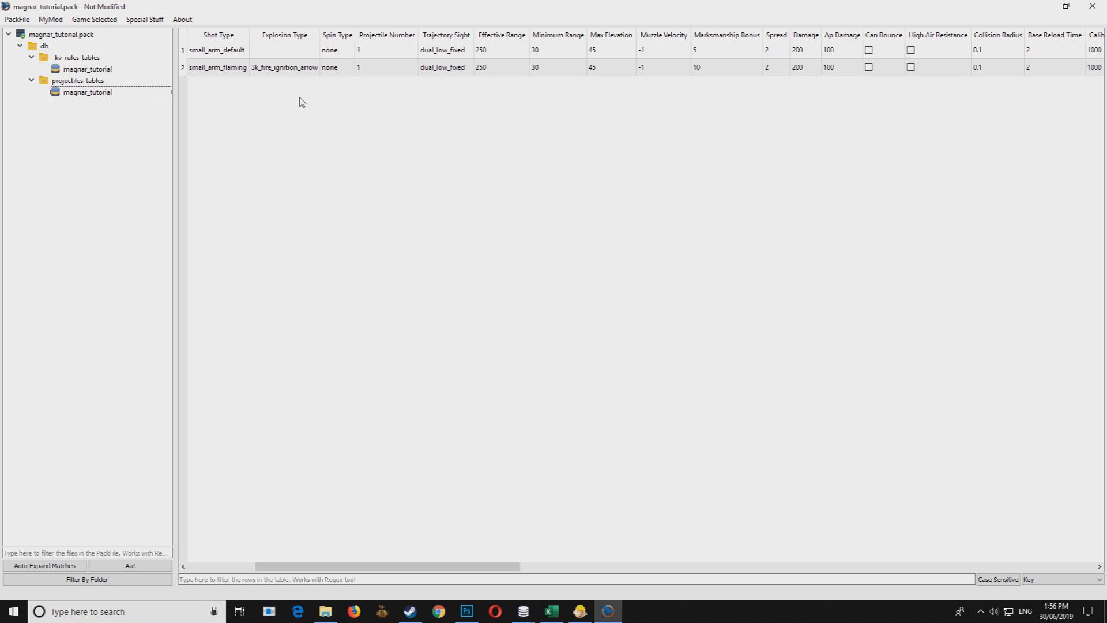
key("Tab")
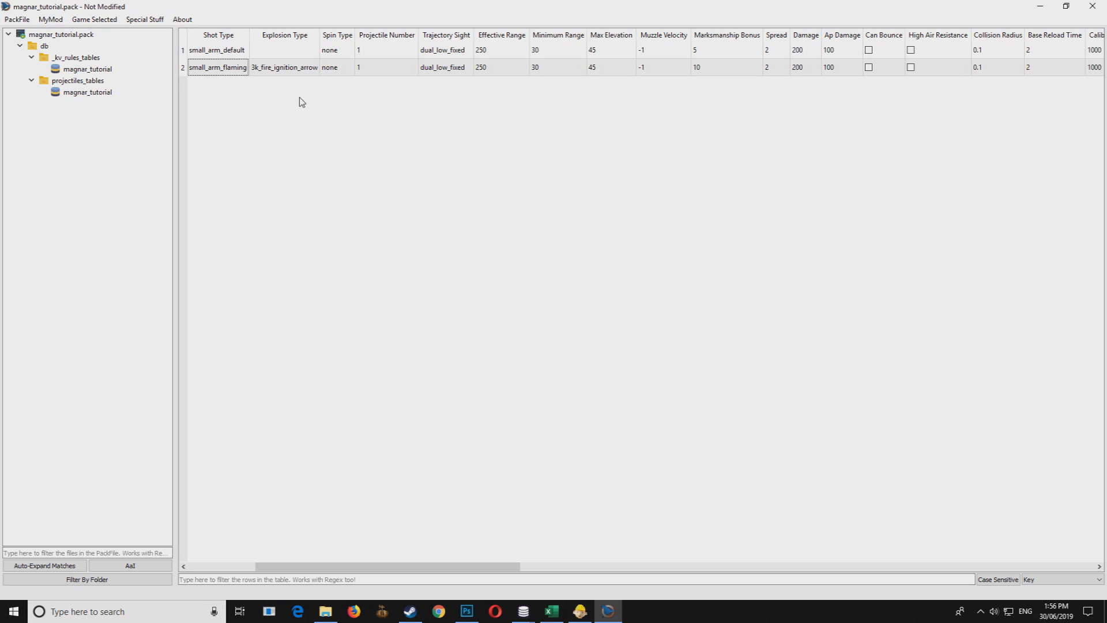
left_click(438, 69)
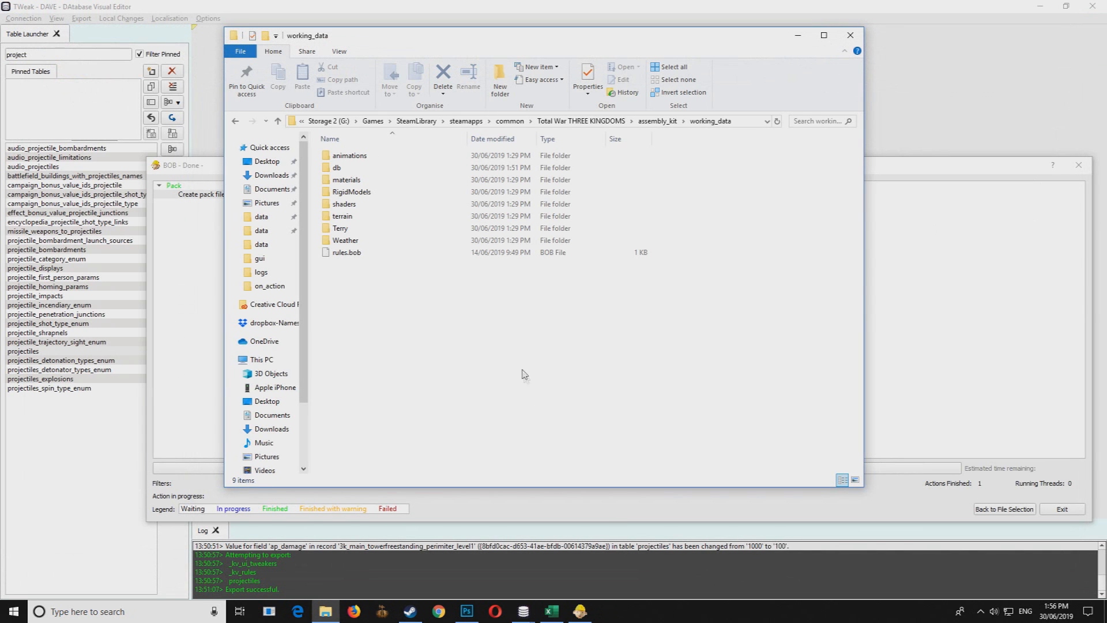
Step: Move the magnar_tutorial pack file from assembly_kit's retail\data folder into the Total War THREE KINGDOMS data folder
left_click(659, 122)
left_click(451, 205)
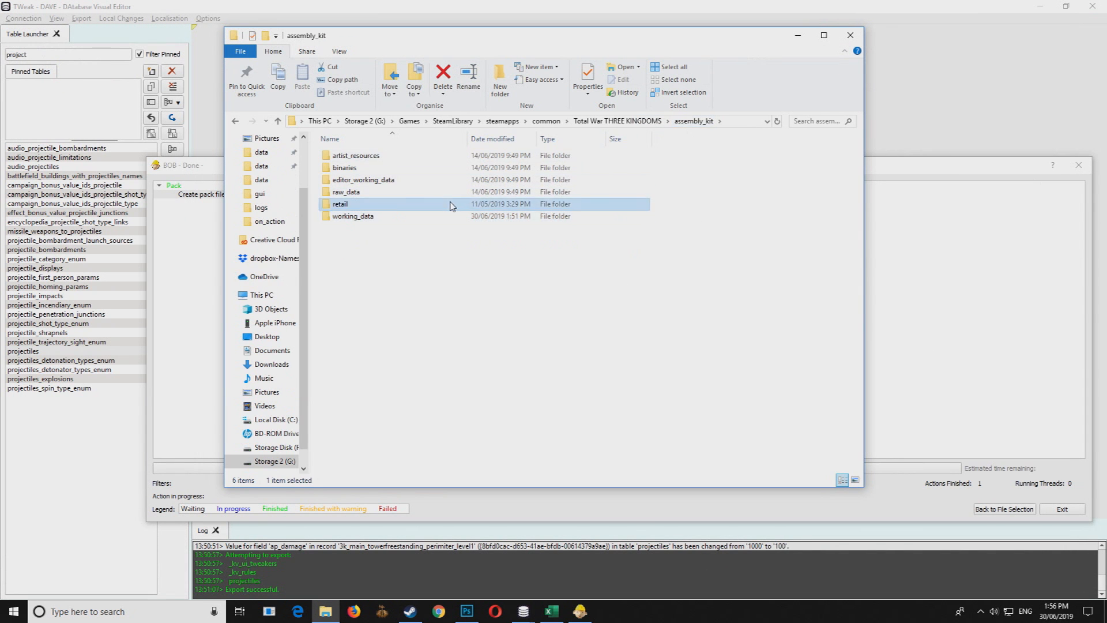
double_click(451, 205)
double_click(375, 155)
key("ctrl+x")
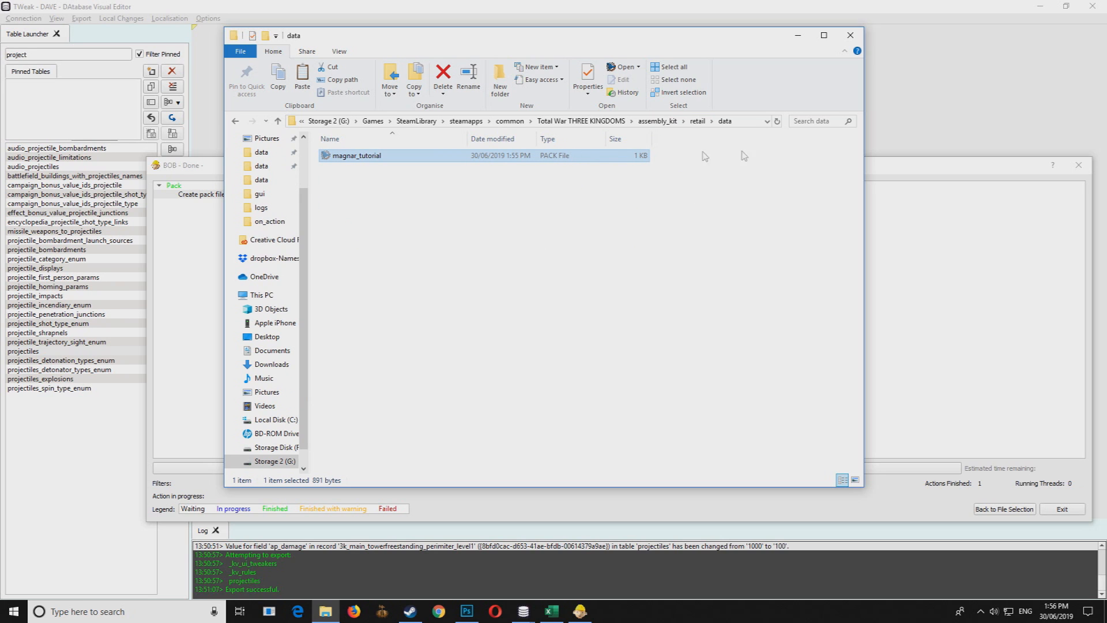
left_click(583, 121)
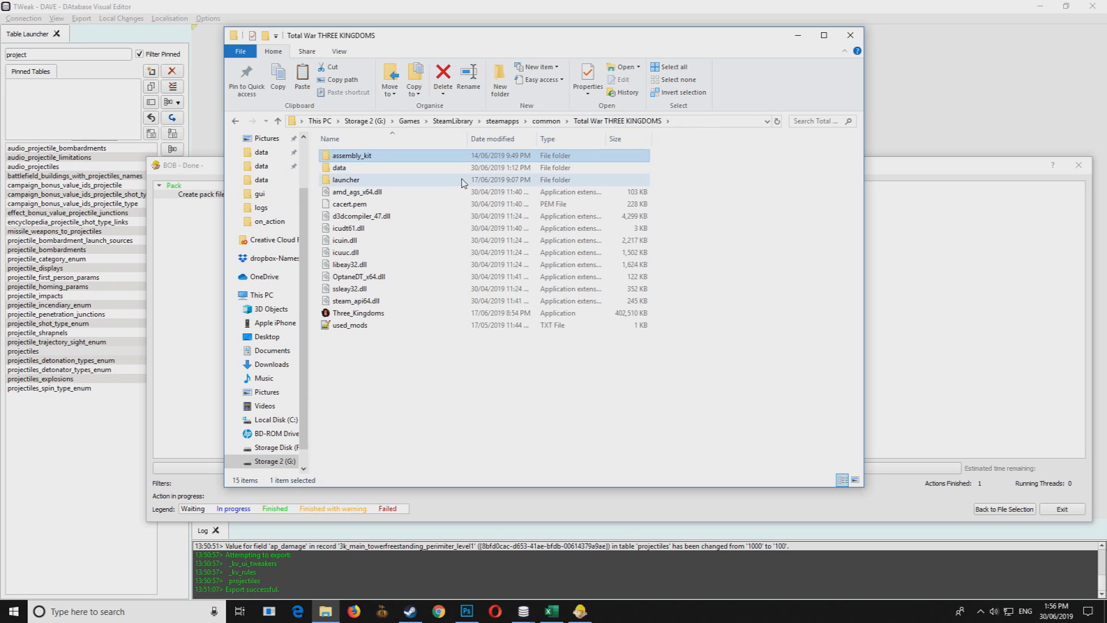
double_click(463, 167)
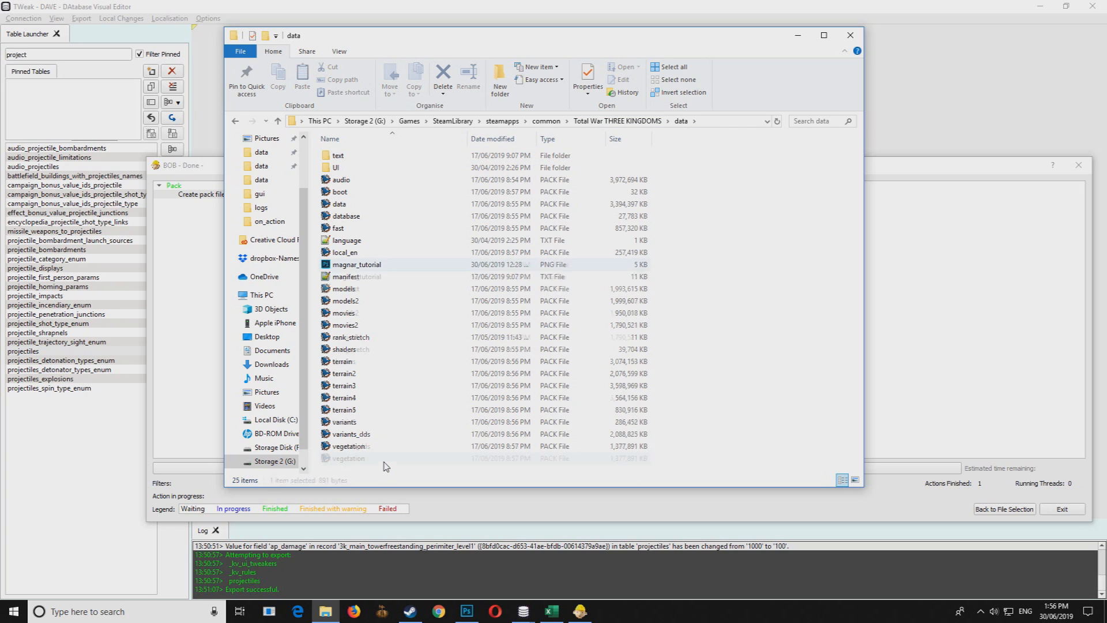
key("ctrl+v")
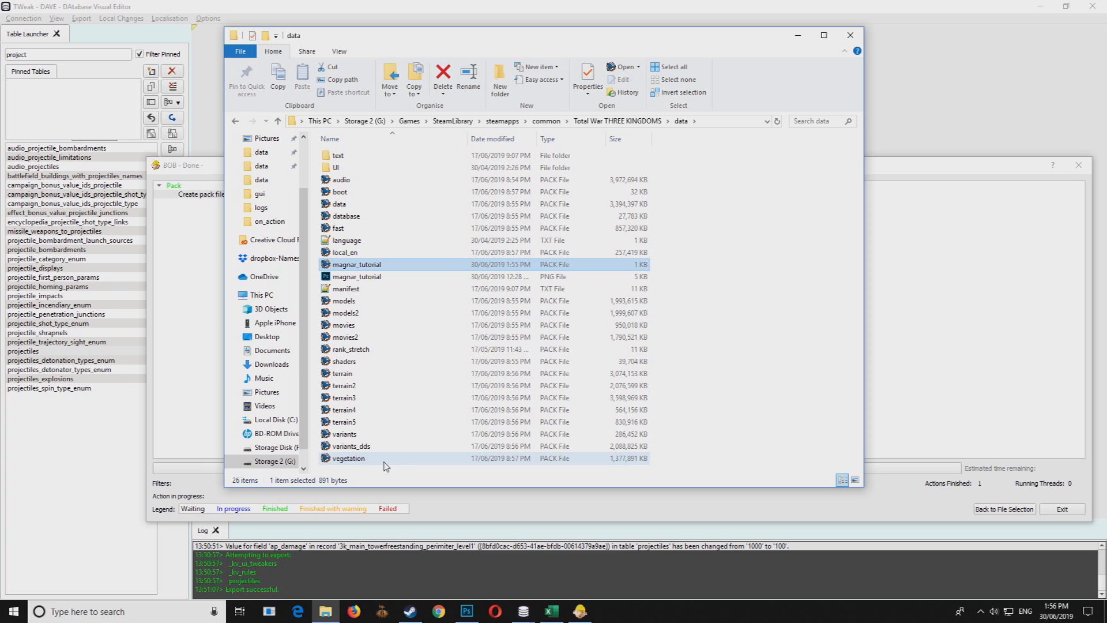
Step: Select the magnar_tutorial PNG in the data folder, examine the image in Photoshop and return to File Explorer
left_click(358, 277)
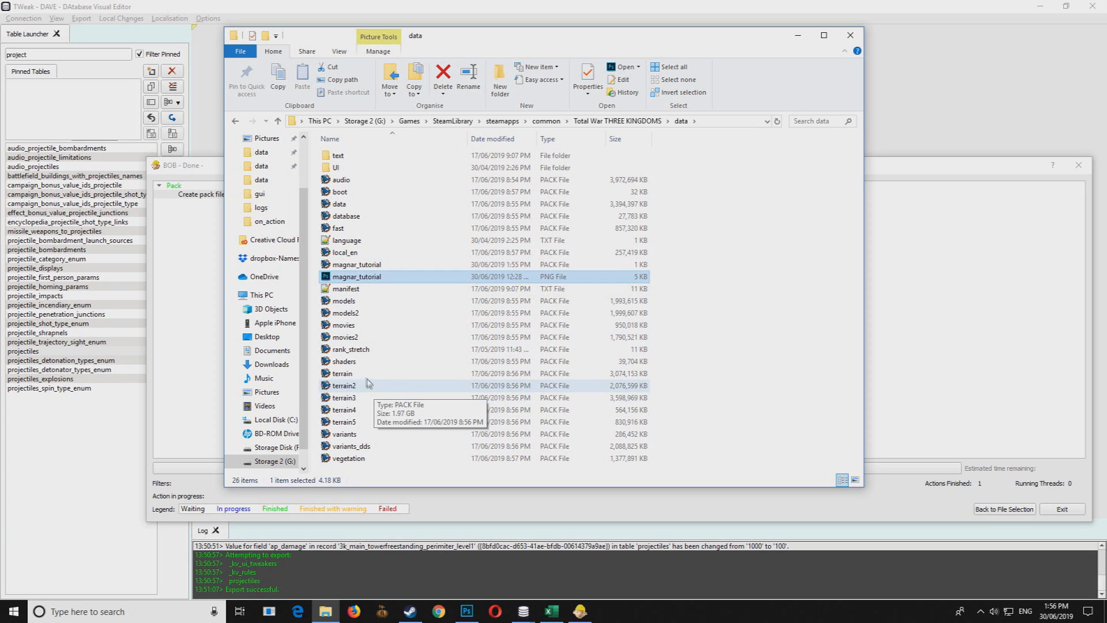
left_click(475, 615)
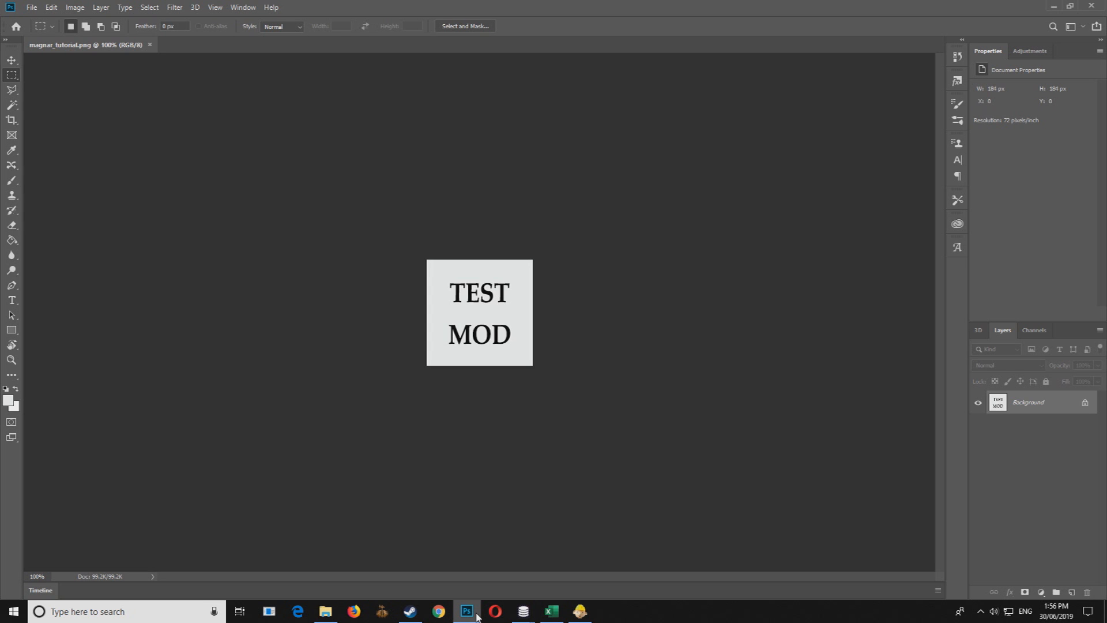
key("ctrl+a")
left_click_drag(318, 187, 565, 390)
left_click(1054, 7)
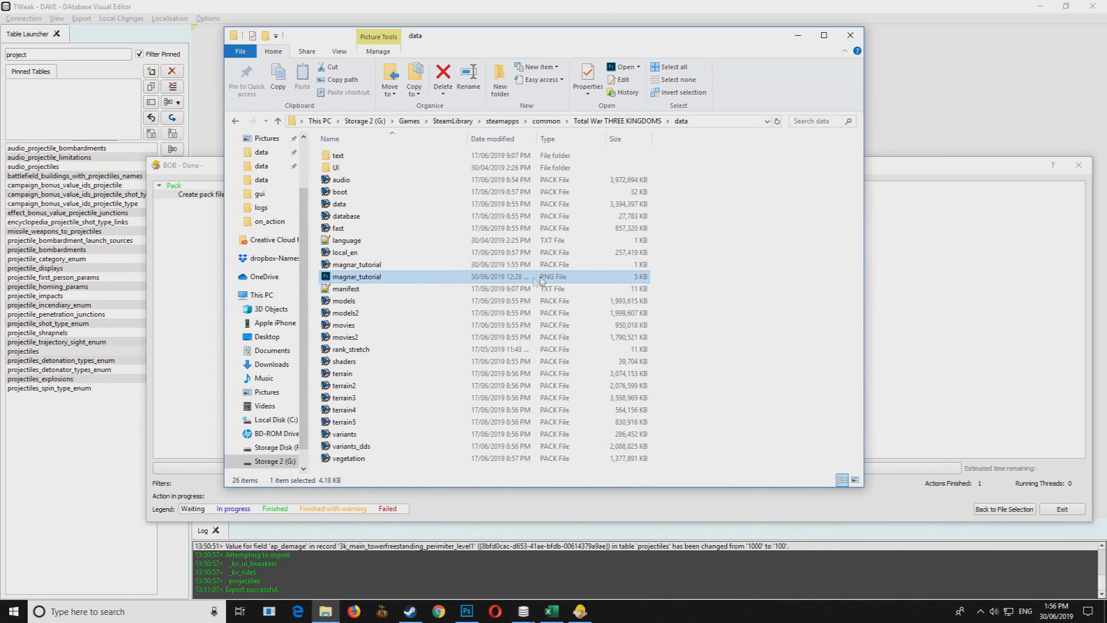
Step: Compare the magnar_tutorial pack and PNG files in the THREE KINGDOMS data folder, leaving the pack file selected
left_click(376, 267)
left_click(364, 277)
left_click(359, 266)
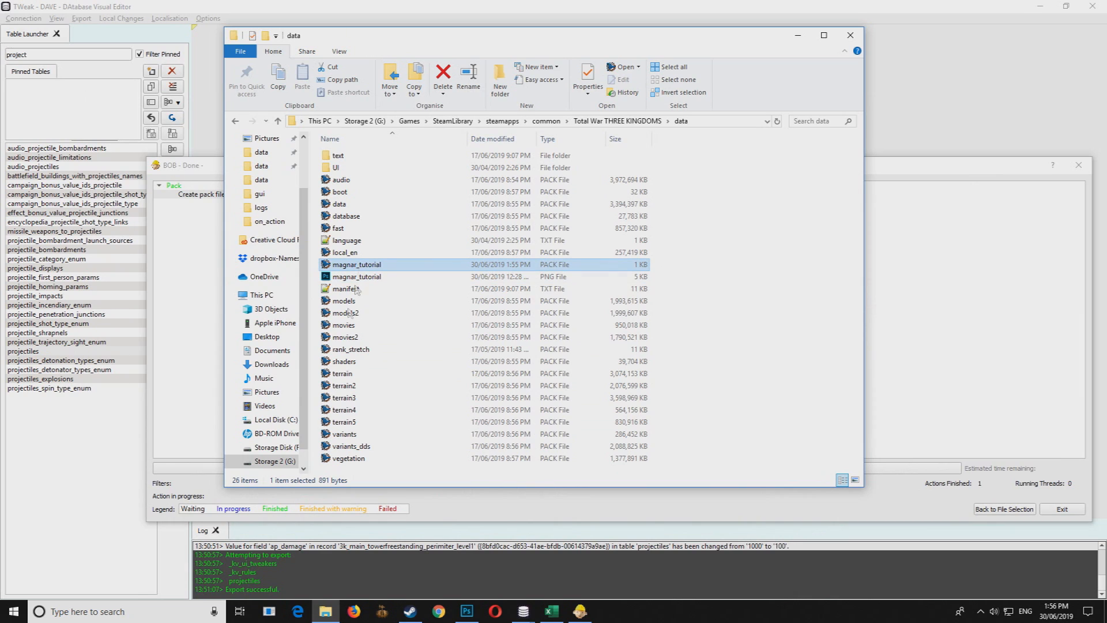
Step: Close the finished BOB pack window and the DAVE database editor
left_click(582, 613)
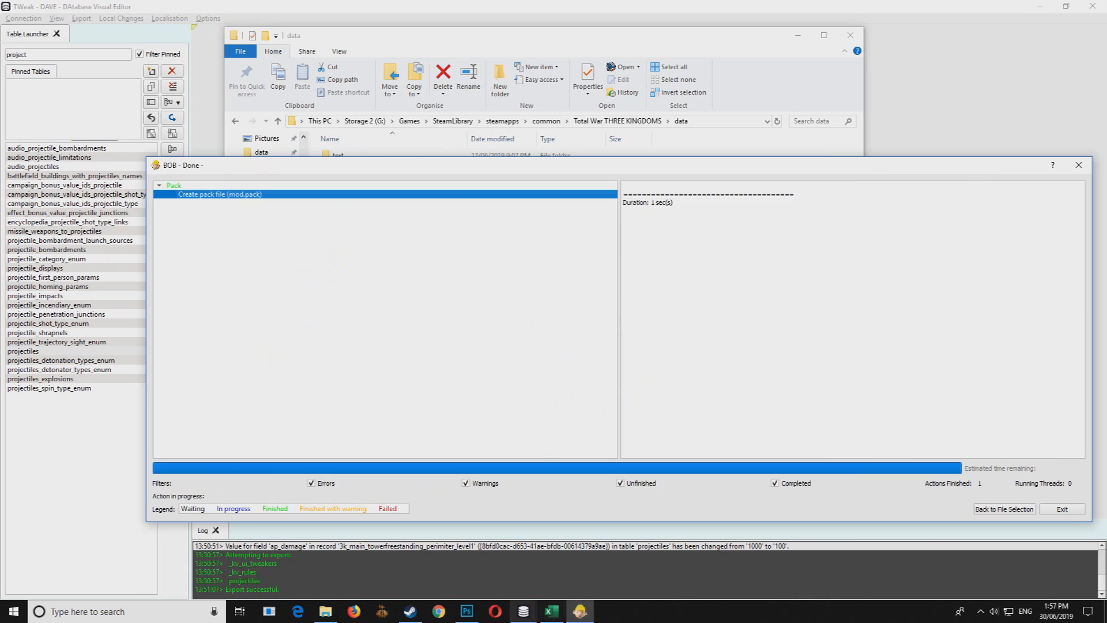
left_click(1081, 167)
left_click(1093, 5)
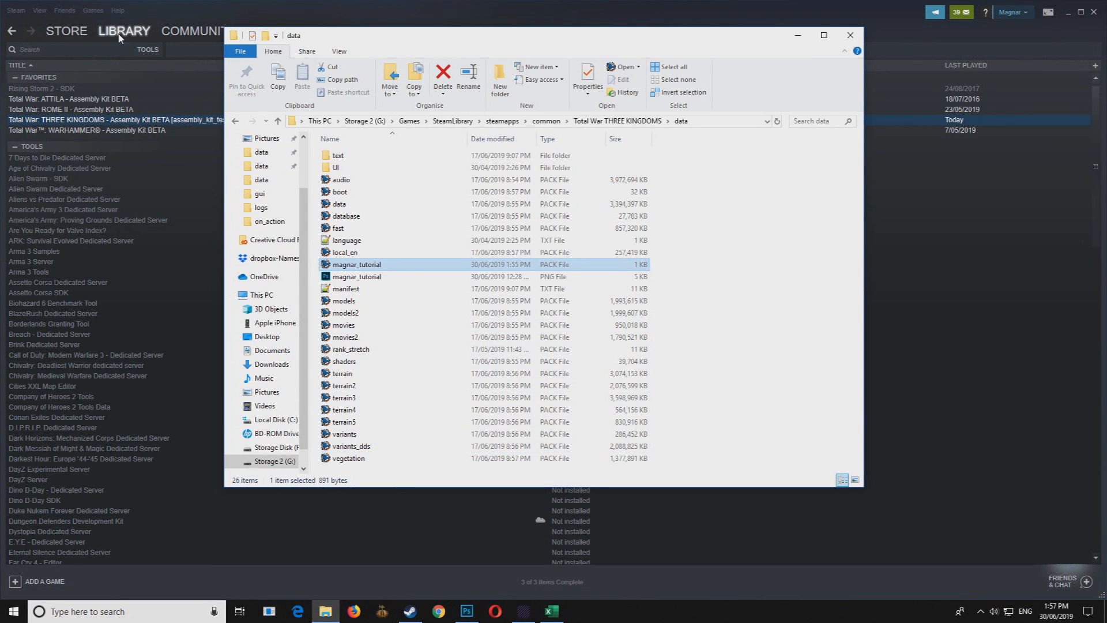
Step: Open the games list of the Steam library, find Total War: THREE KINGDOMS and launch it
right_click(410, 611)
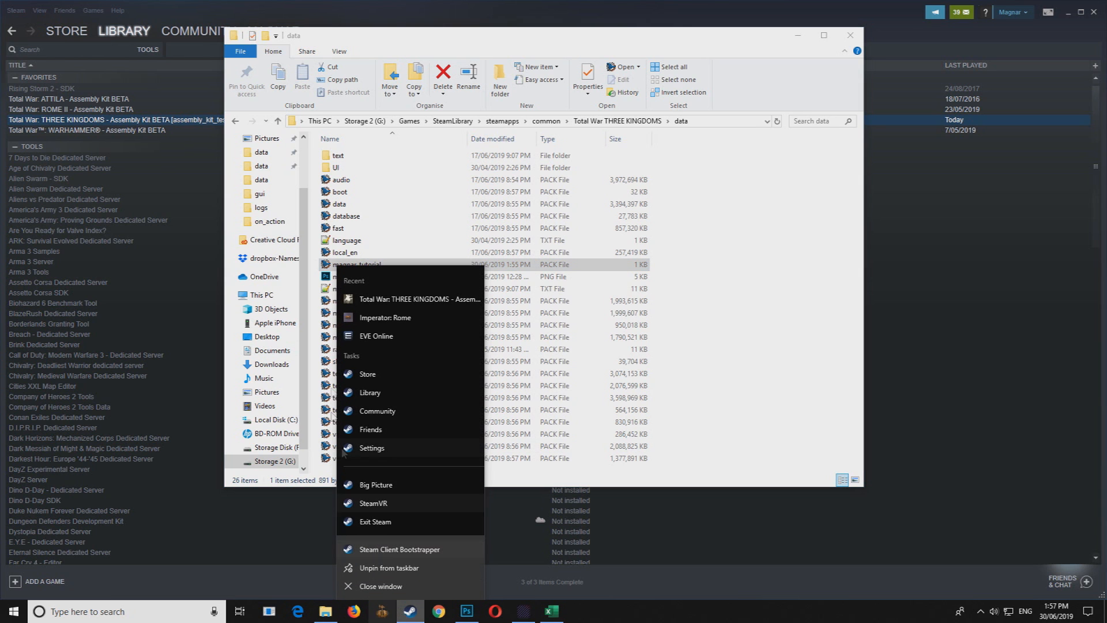
left_click(124, 32)
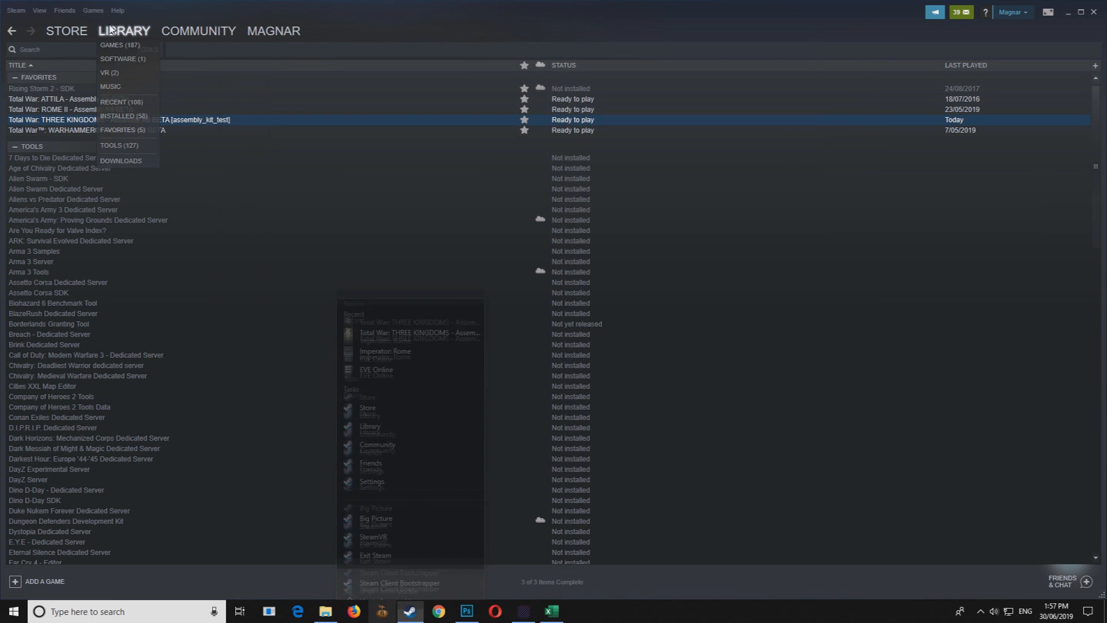
left_click(117, 46)
scroll(143, 414, "down", 15)
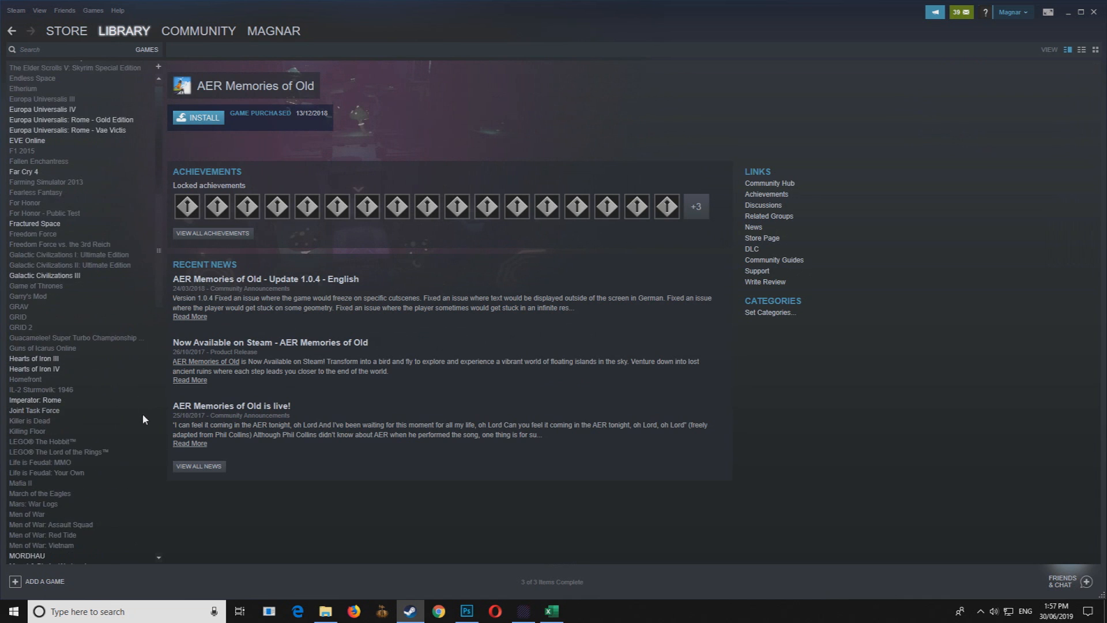
scroll(139, 425, "down", 20)
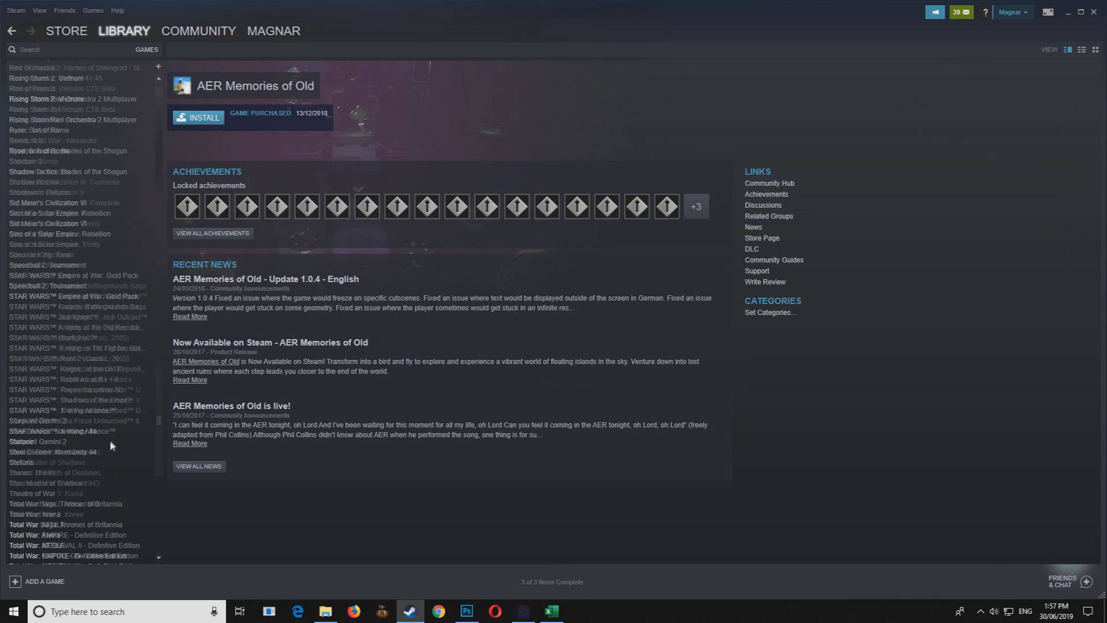
left_click(104, 431)
left_click(199, 118)
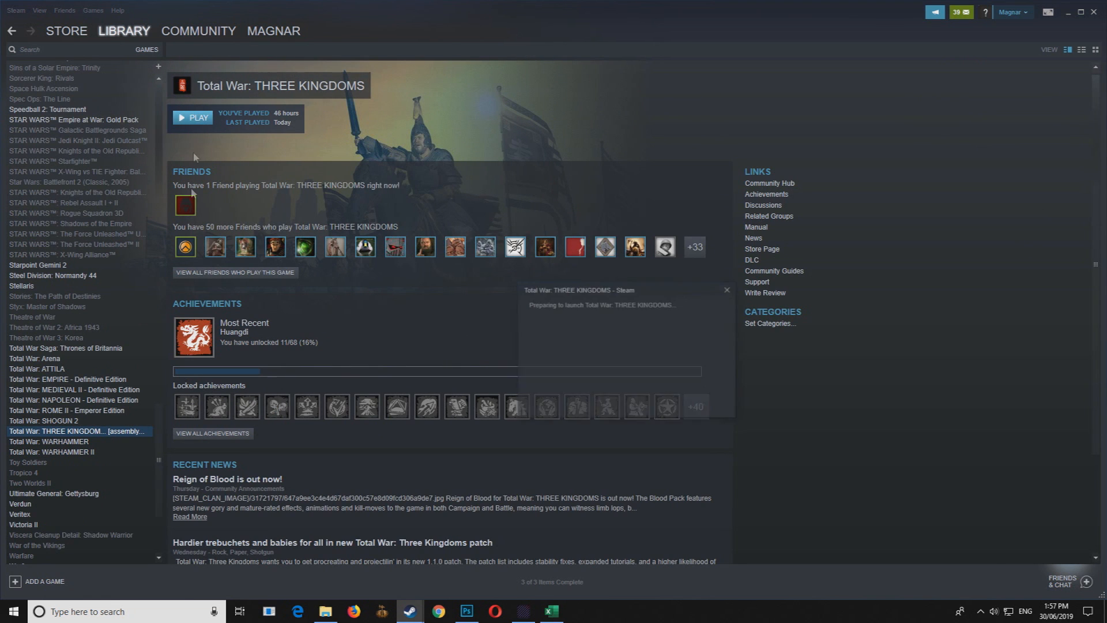
Step: Close the Excel and TWeak windows and minimise Steam
right_click(552, 612)
left_click(502, 587)
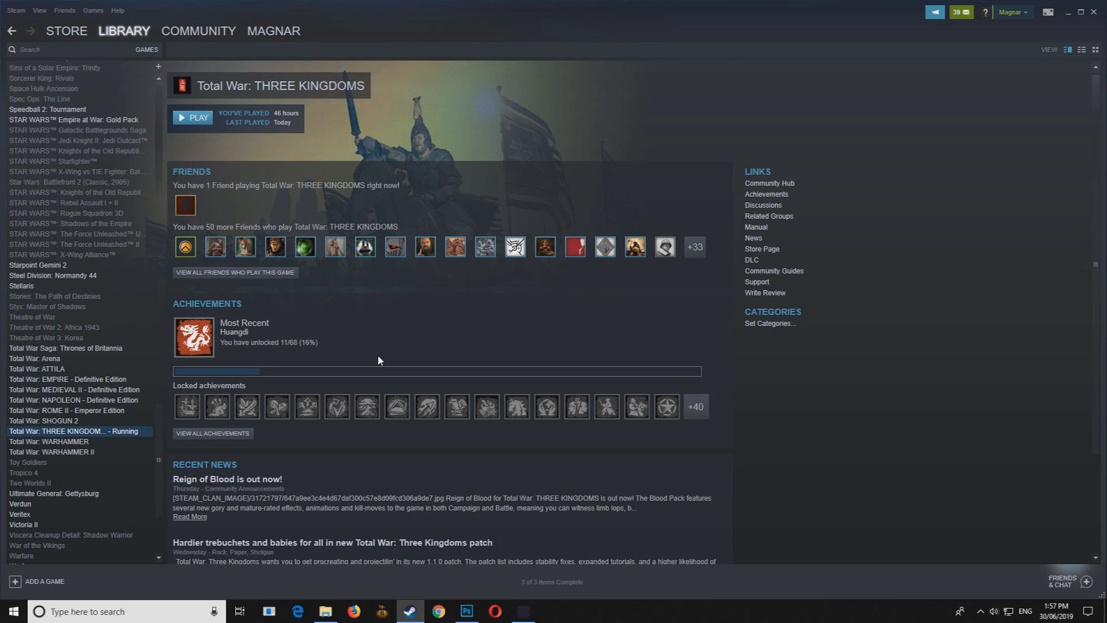
mouse_move(423, 612)
left_click(1069, 13)
left_click(932, 227)
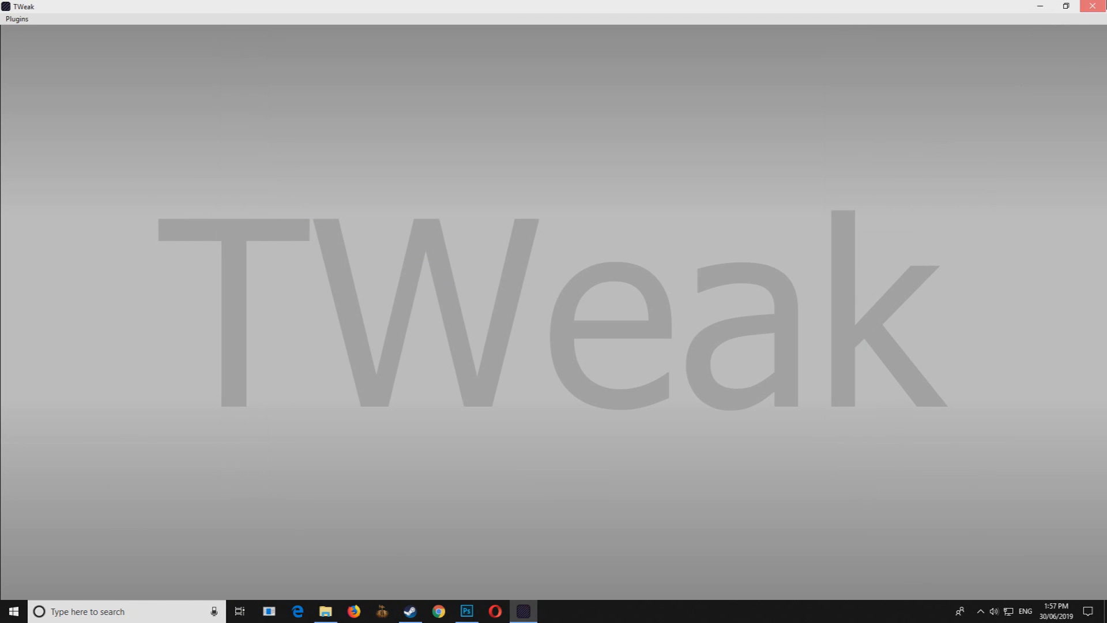
left_click(1102, 4)
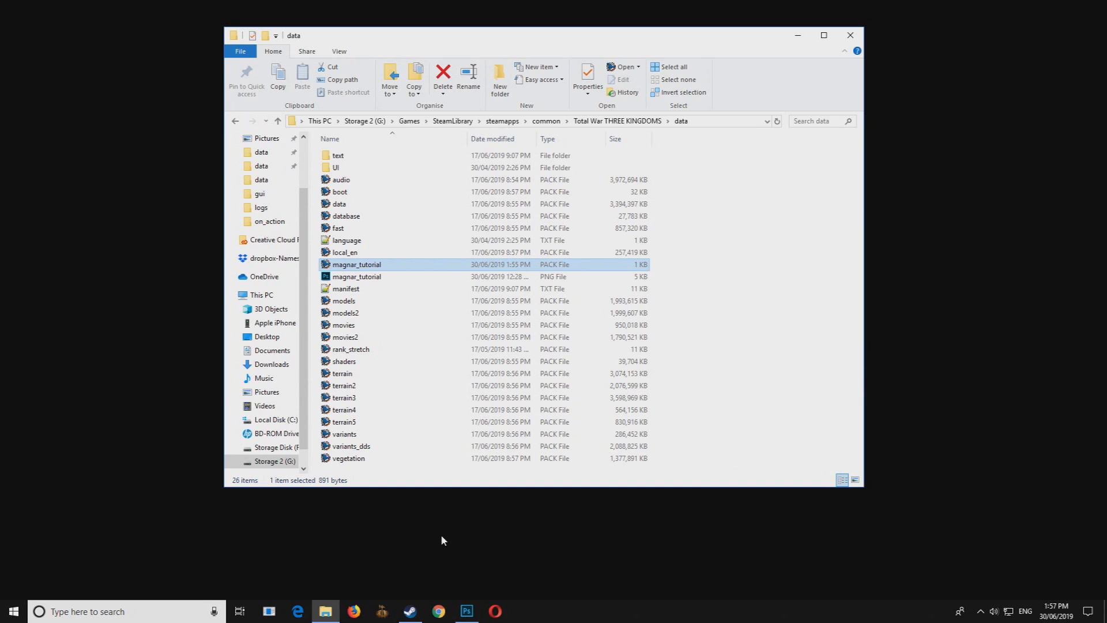
Step: Launch Total War: THREE KINGDOMS from Steam's recent games and bring its launcher in front of the data folder window
right_click(410, 610)
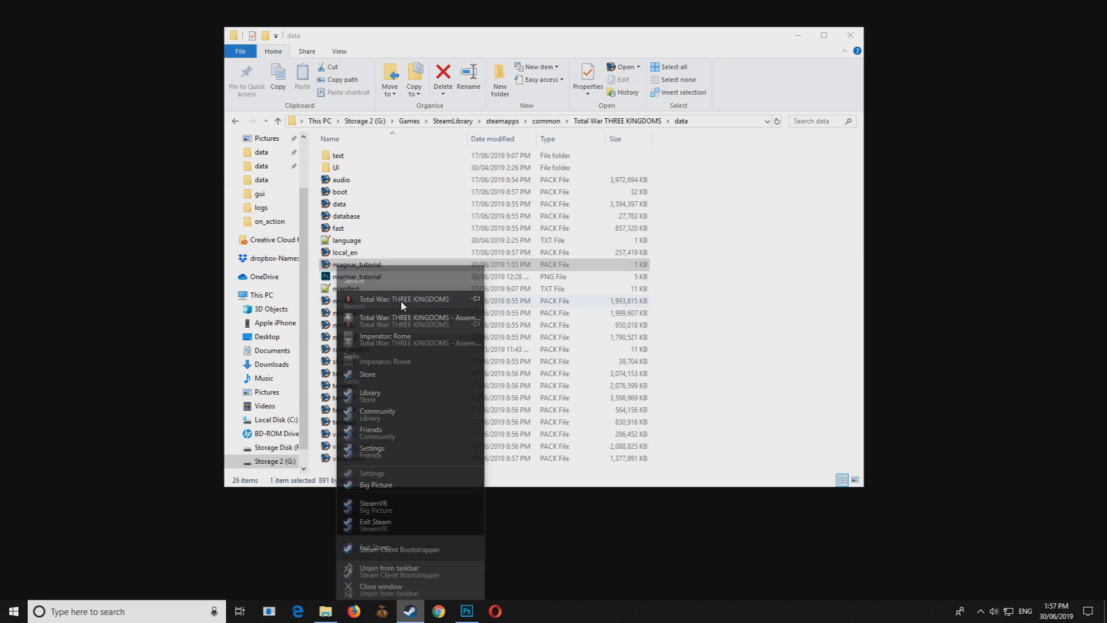
left_click(402, 300)
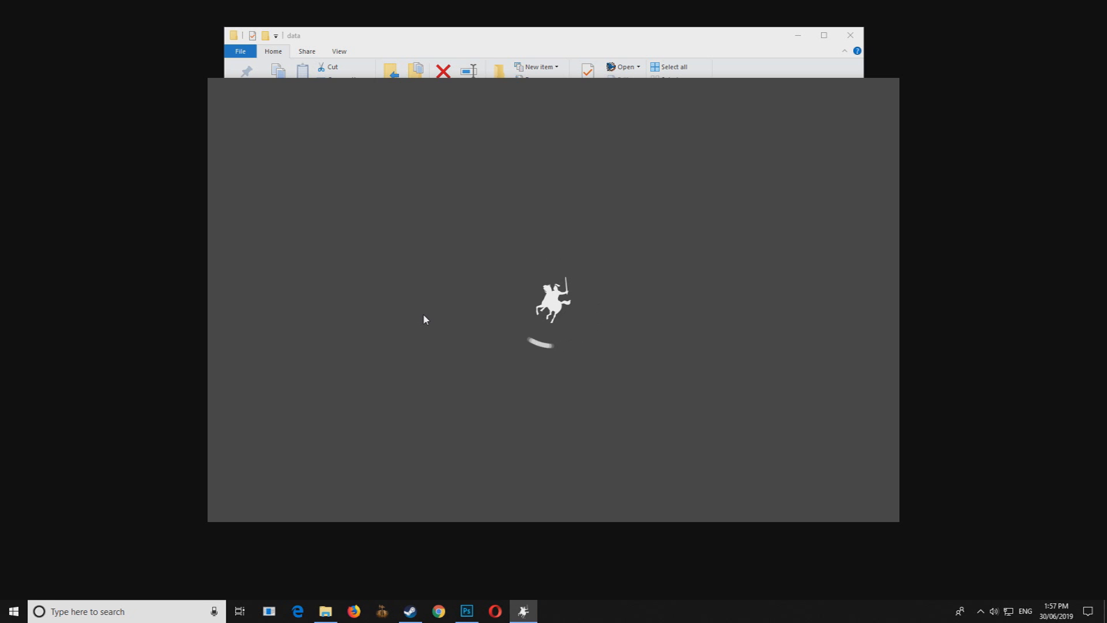
left_click(625, 37)
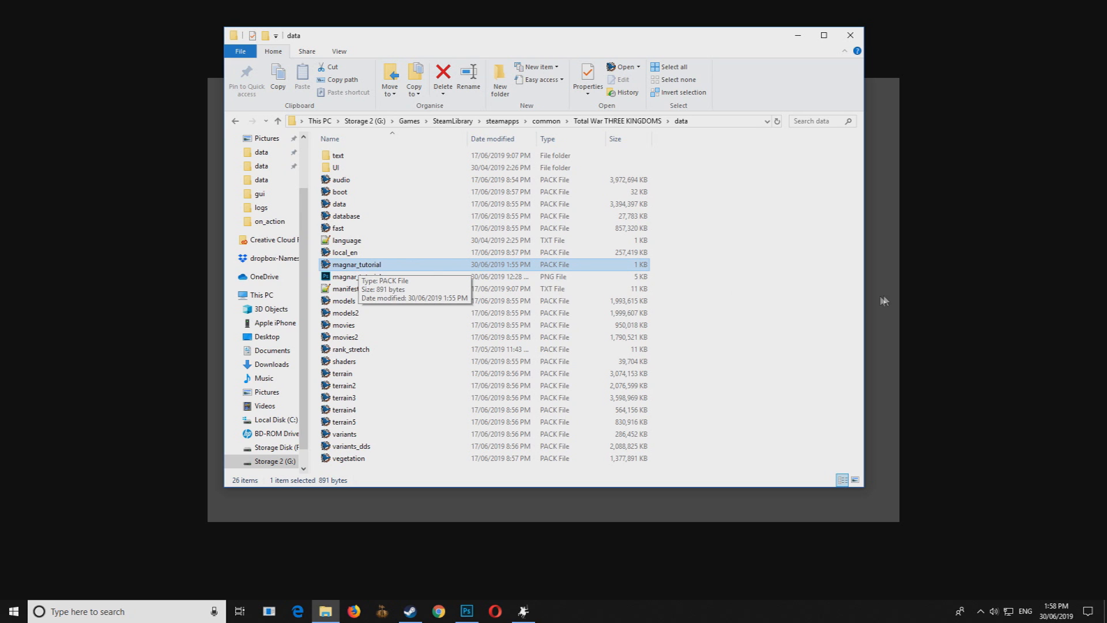
left_click(886, 241)
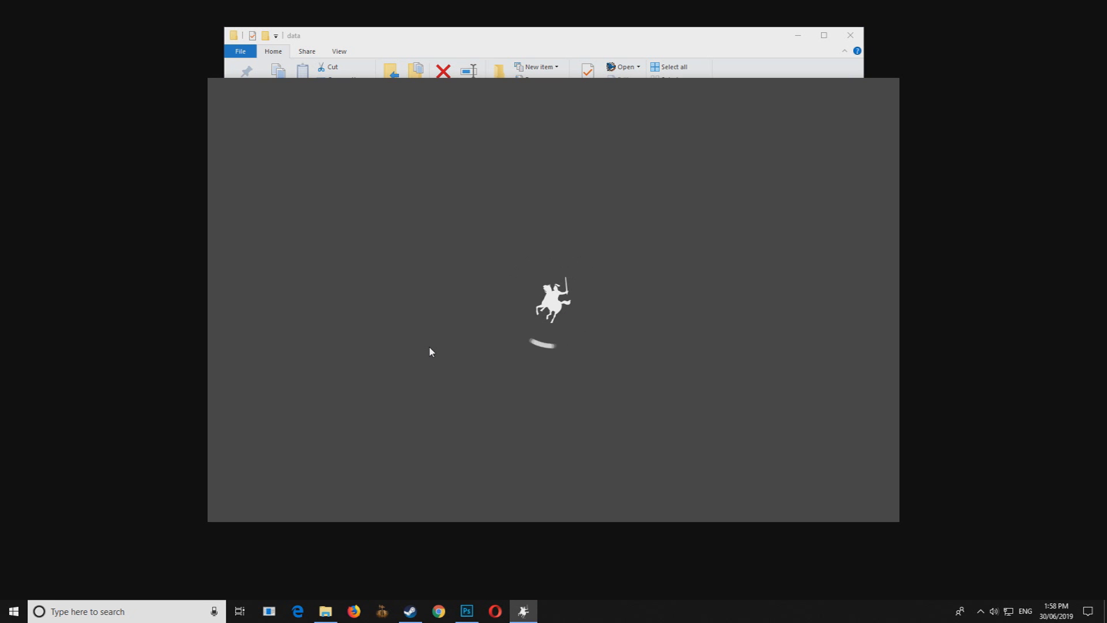
left_click(506, 298)
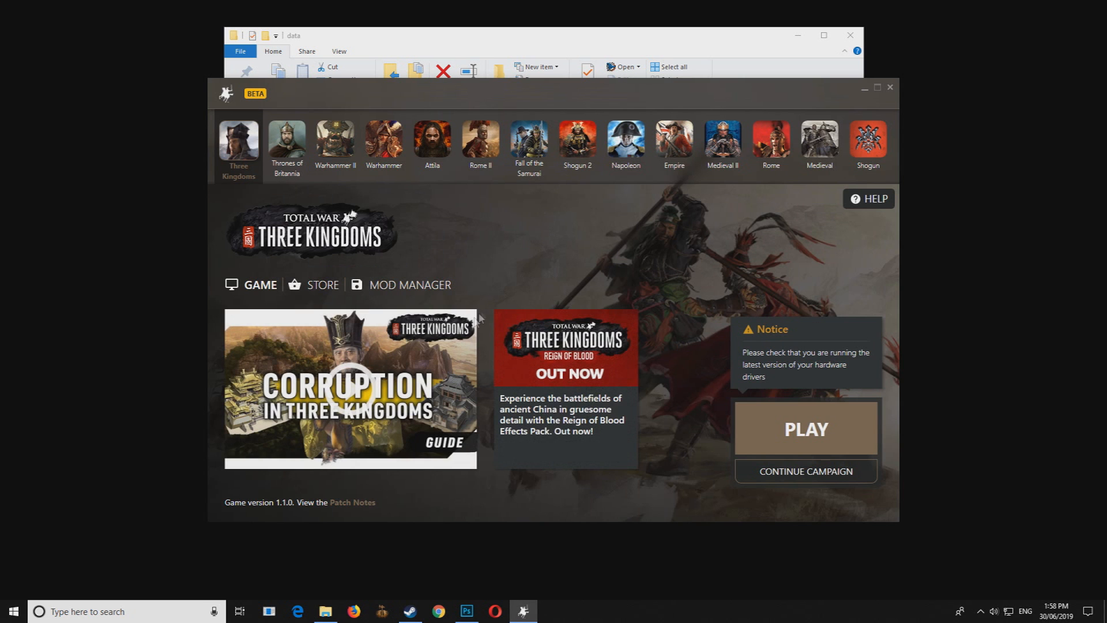
Step: Open the launcher's Mod Manager and update the already published Test mod on the Steam Workshop
left_click(410, 291)
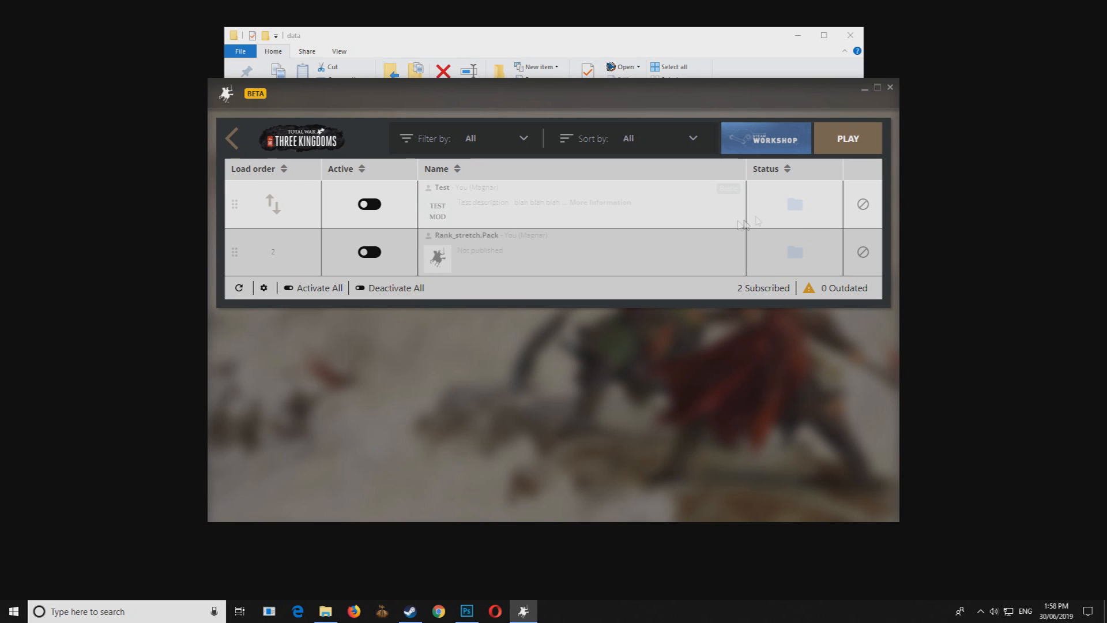
mouse_move(794, 210)
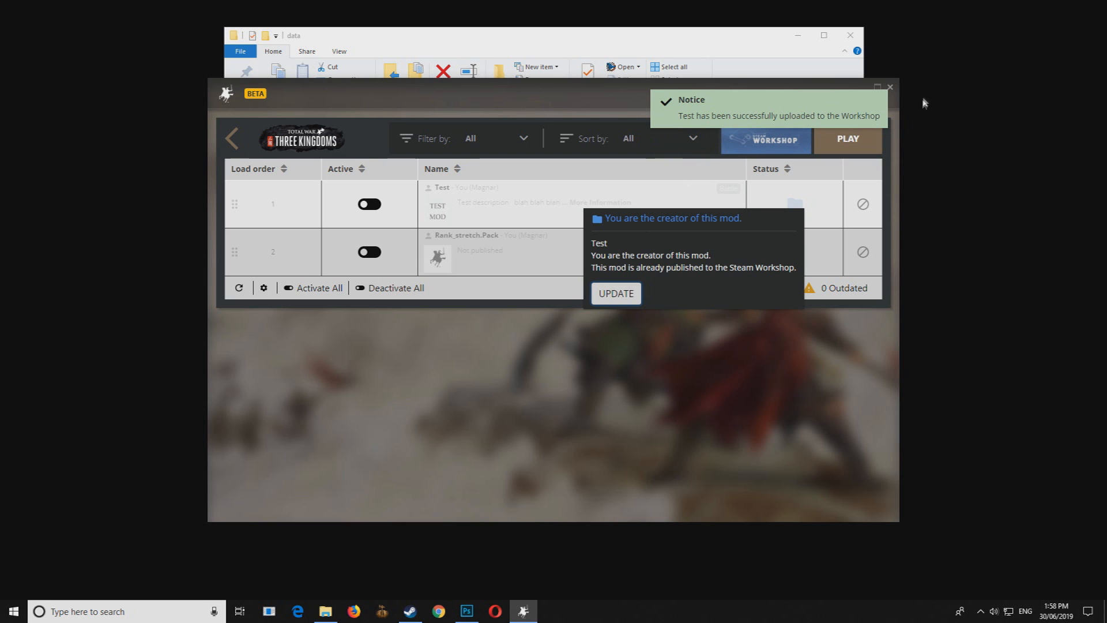
Step: Switch to Steam, open the Test mod's Workshop page from the profile's content and examine its description and owner controls
left_click(410, 610)
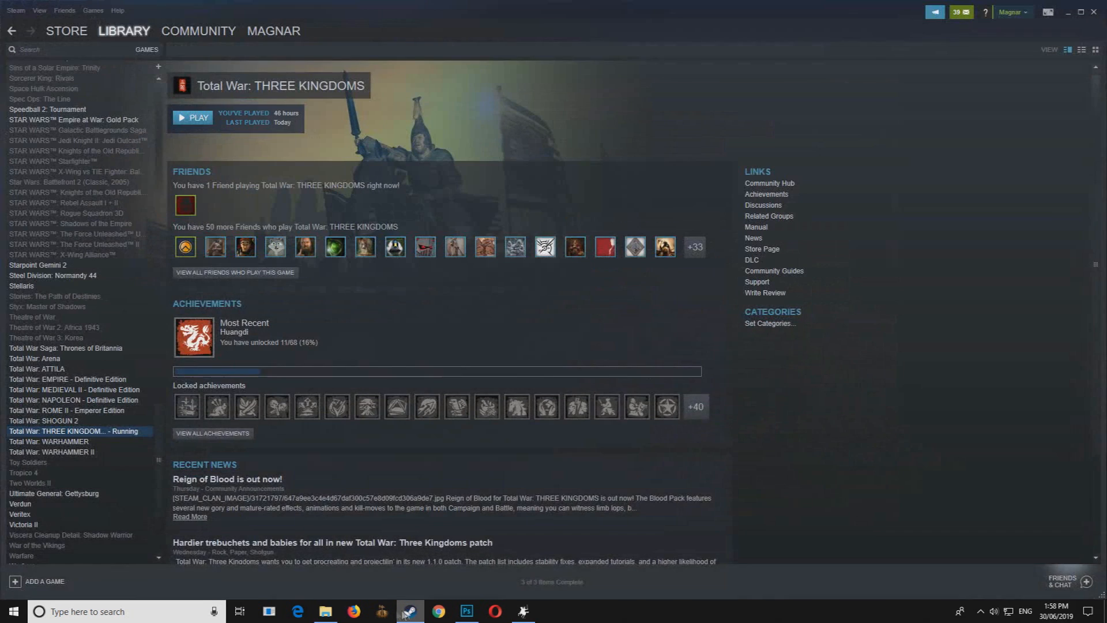
mouse_move(273, 31)
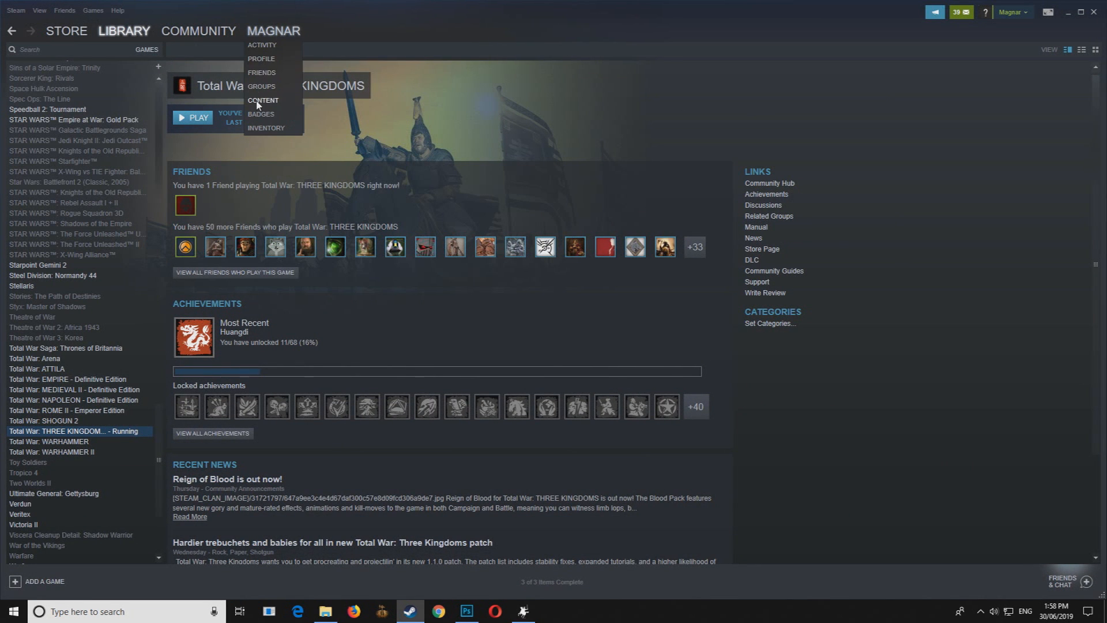
left_click(262, 104)
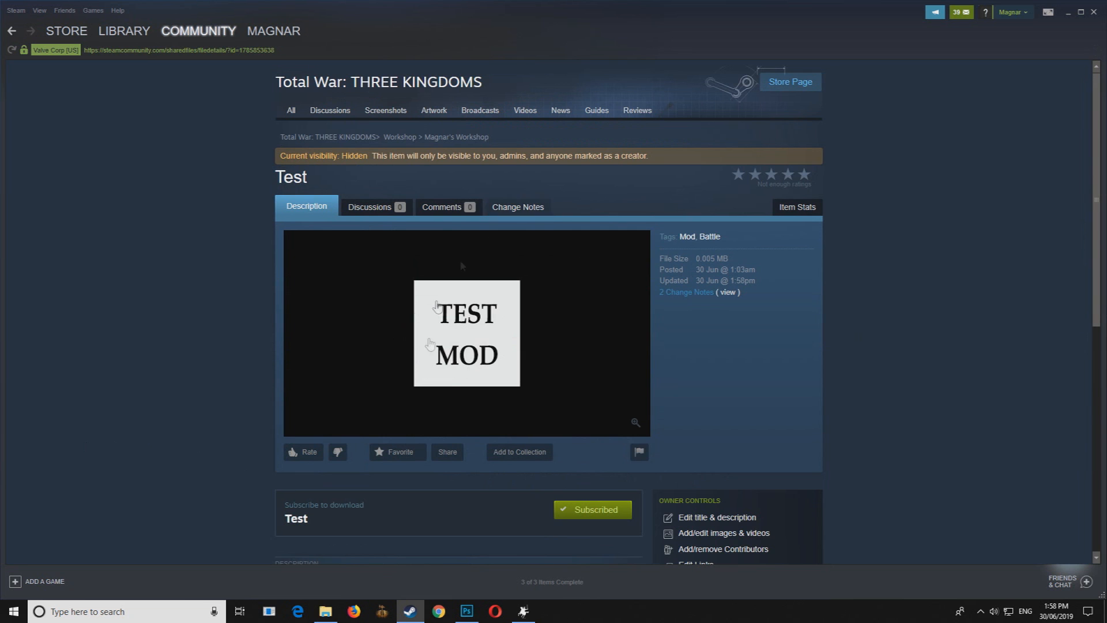
scroll(563, 373, "down", 5)
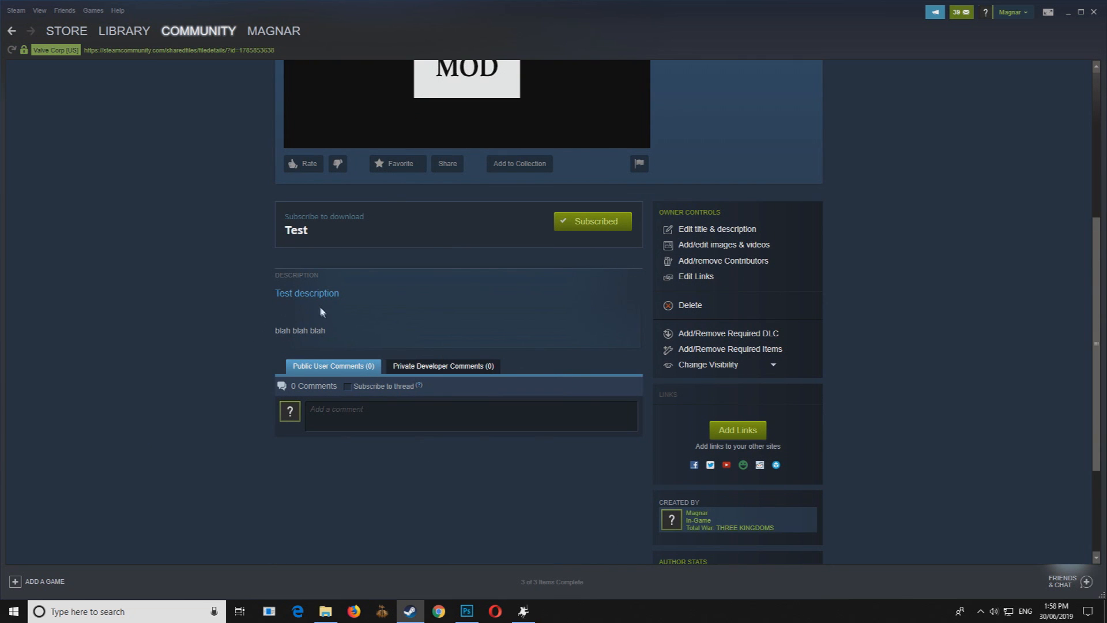
Step: Open the Test item's title and description for editing, save the form and return to the item page
left_click(703, 231)
left_click(452, 313)
key("ctrl+a")
left_click(204, 192)
left_click(808, 430)
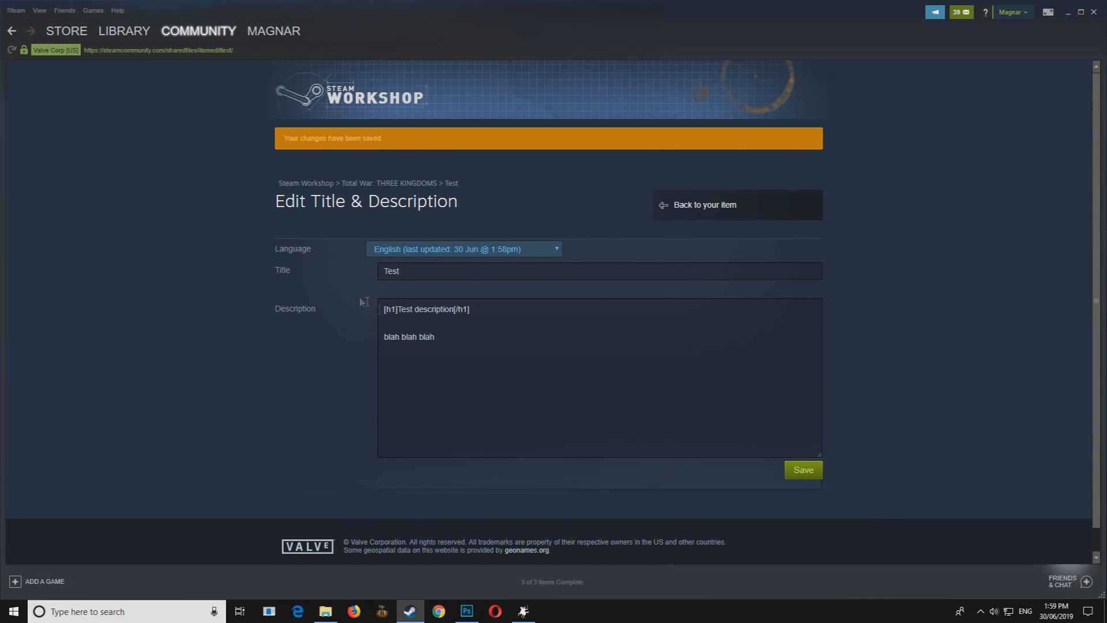
left_click(716, 205)
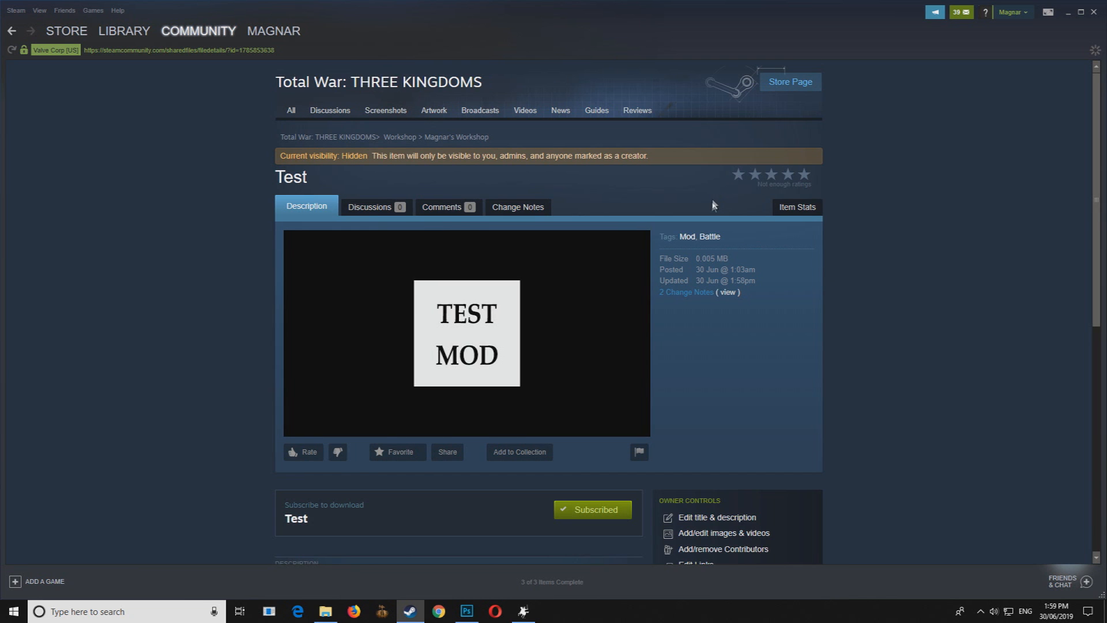
Step: Examine the visibility options of the Test Workshop item and close the list without choosing one
scroll(714, 203, "down", 7)
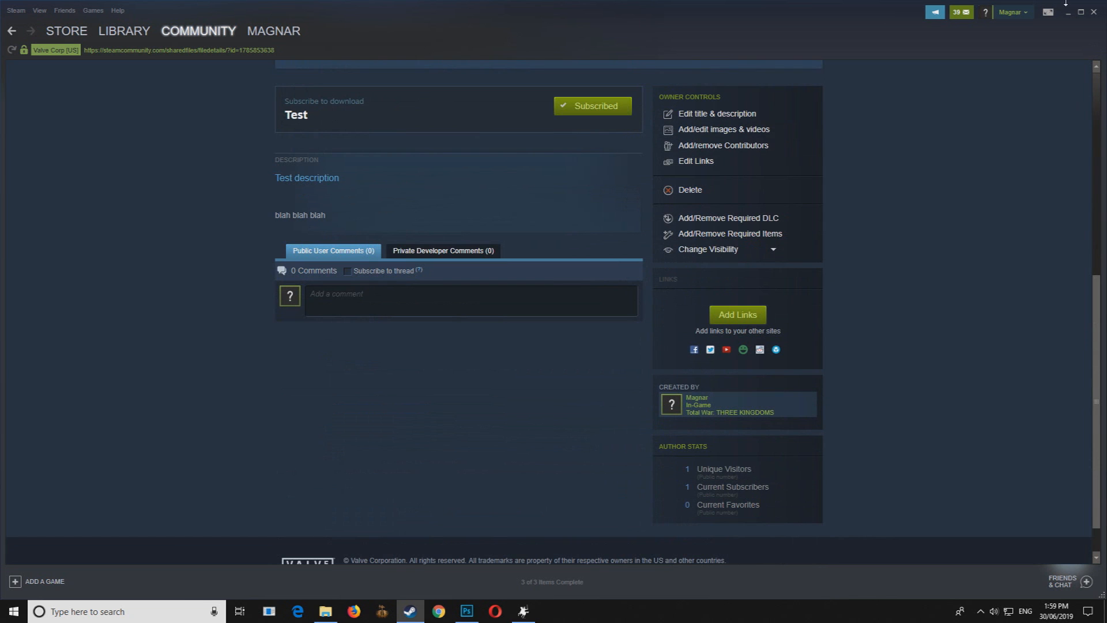
left_click(681, 254)
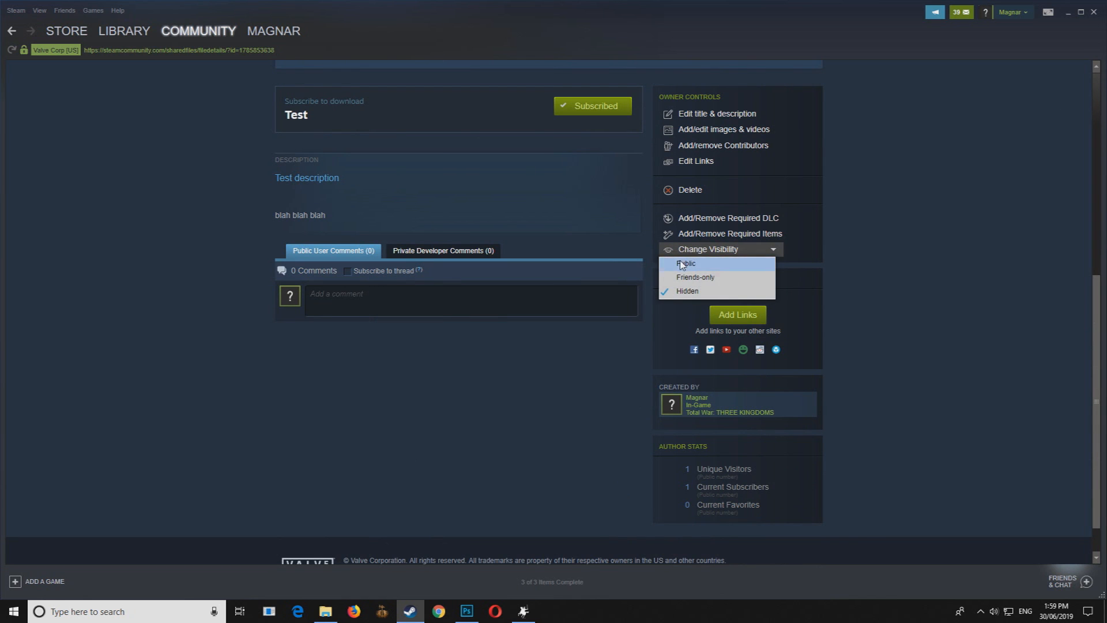
left_click(938, 235)
scroll(893, 338, "up", 5)
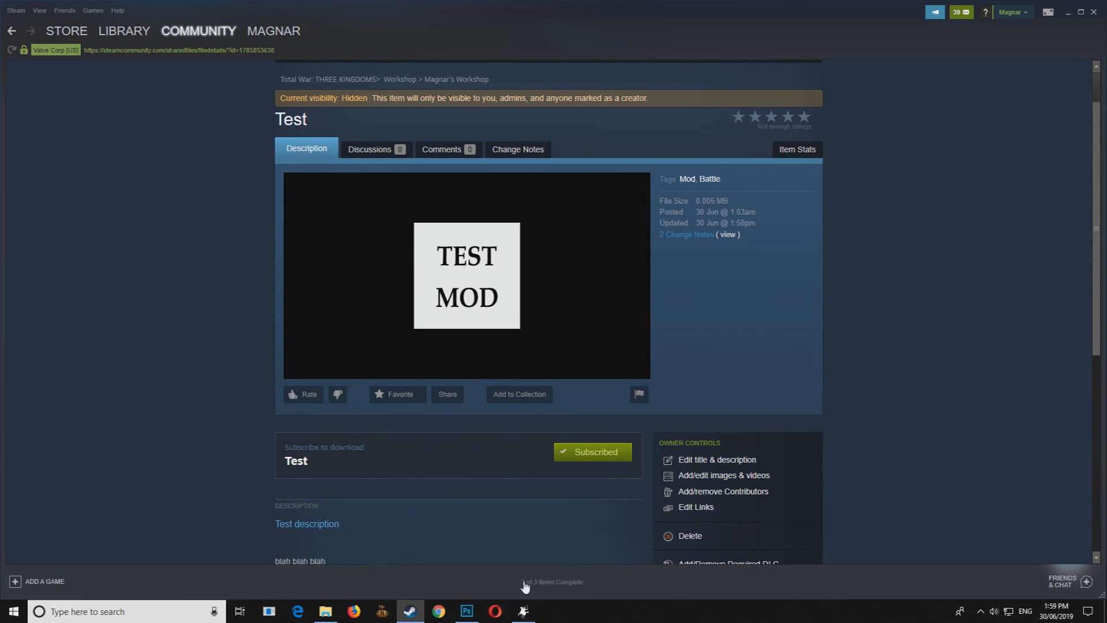
Step: Return to the launcher's Mod Manager and activate the Rank_stretch.Pack mod
left_click(523, 611)
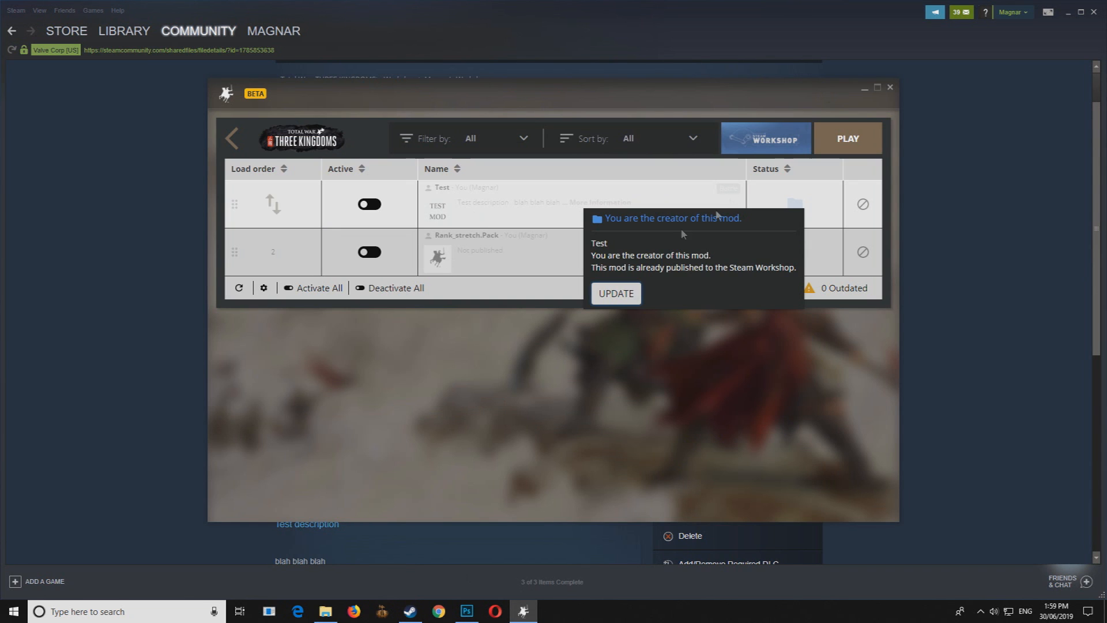
left_click(454, 293)
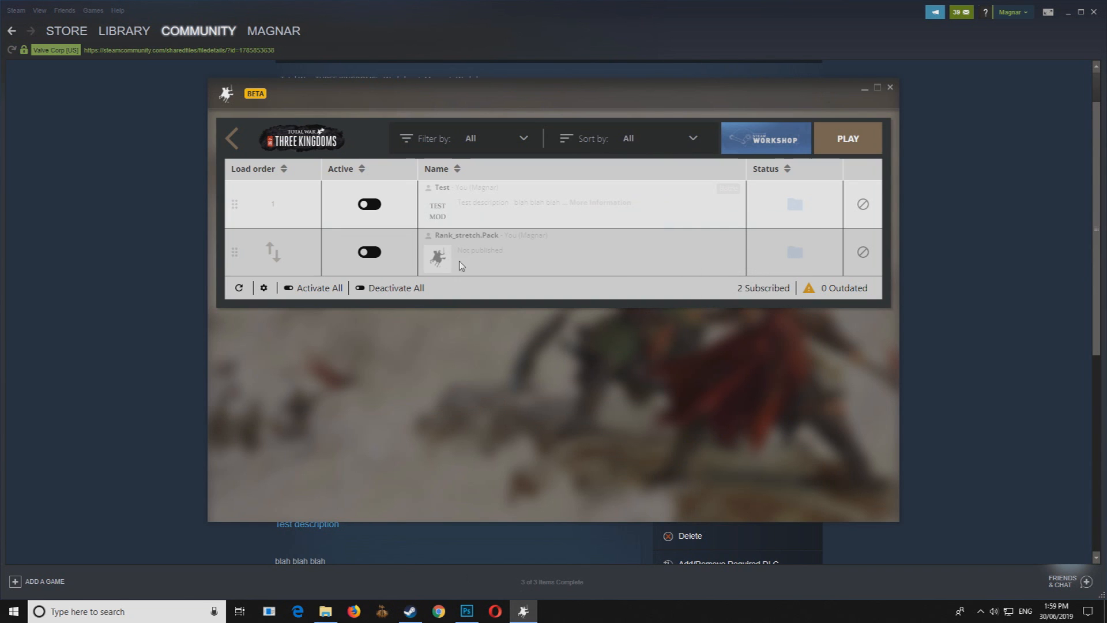
left_click(365, 255)
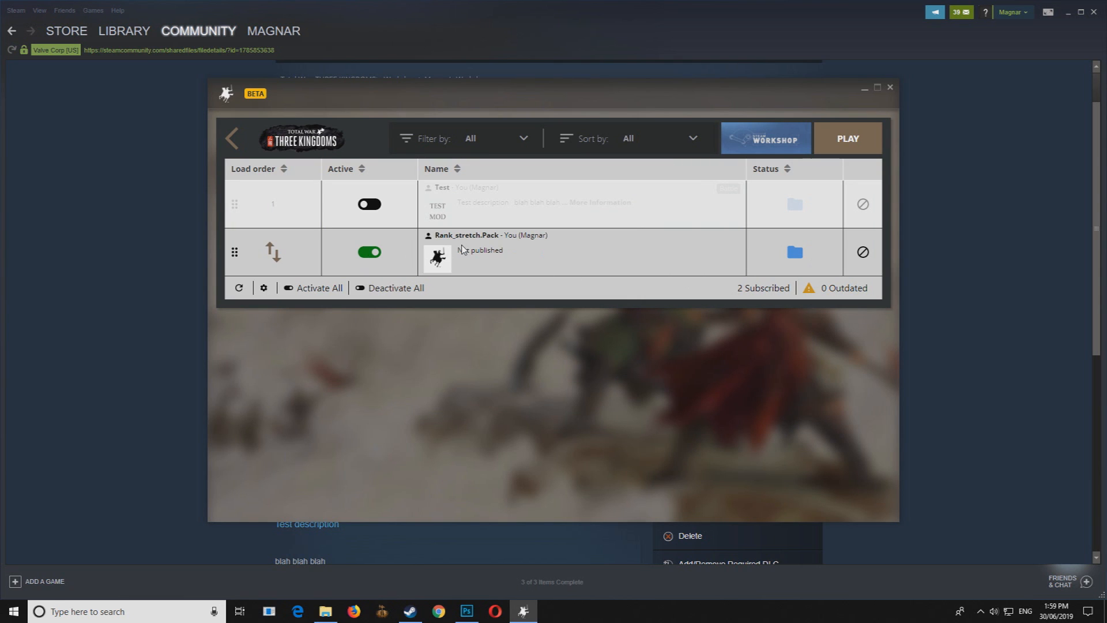
Step: Bring the THREE KINGDOMS data folder in front of the launcher and select the rank_stretch pack file to compare it with the mod list
left_click(325, 612)
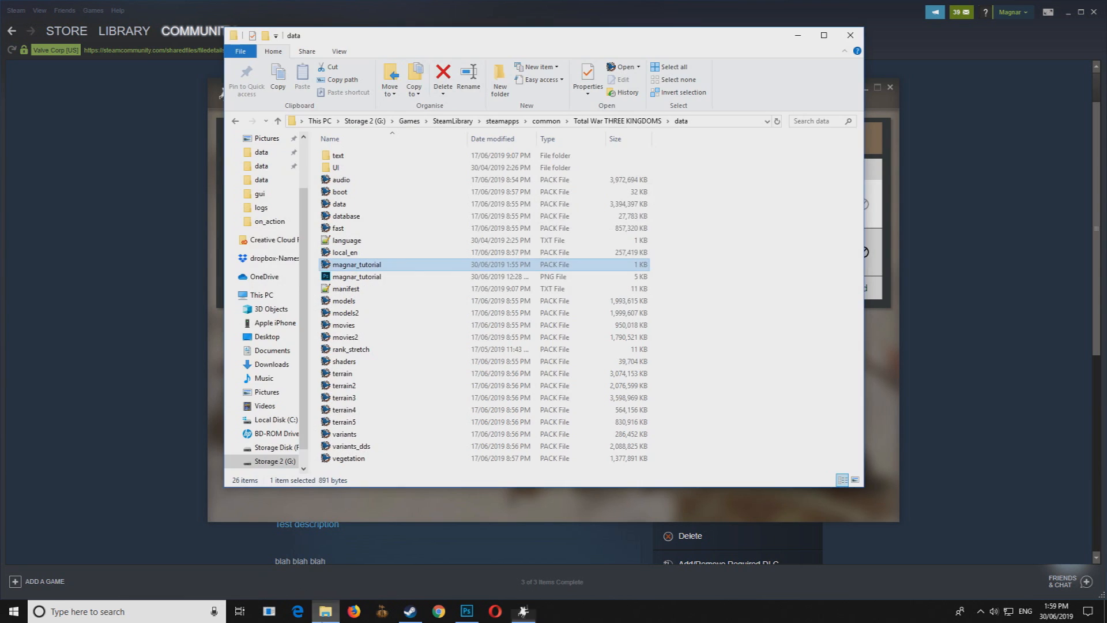
left_click(362, 313)
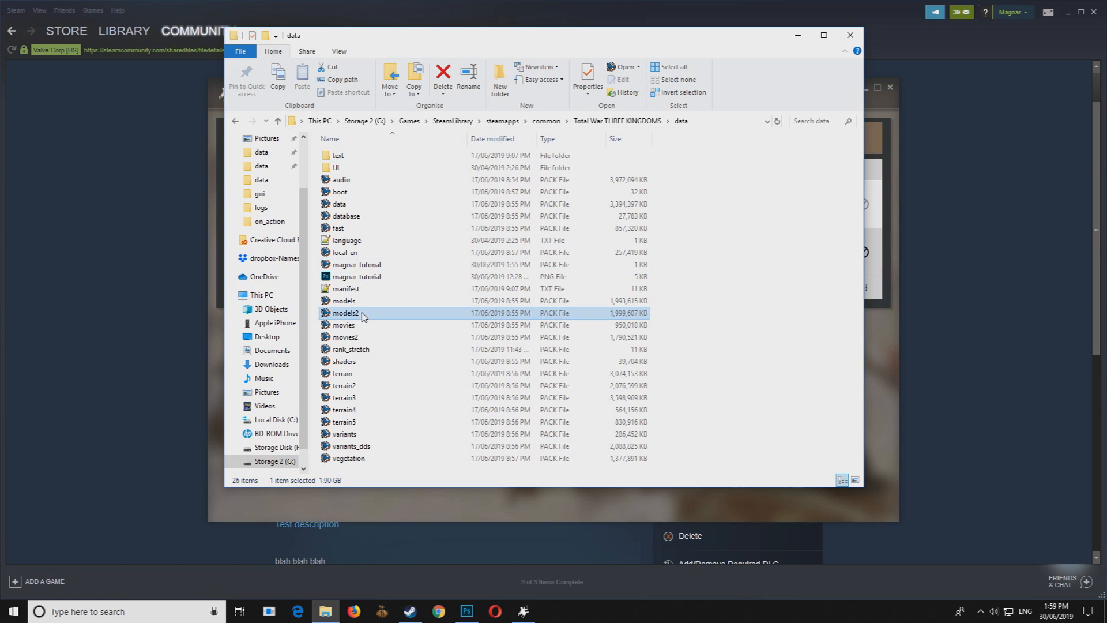
left_click_drag(597, 40, 705, 80)
left_click(478, 314)
left_click_drag(575, 85, 480, 364)
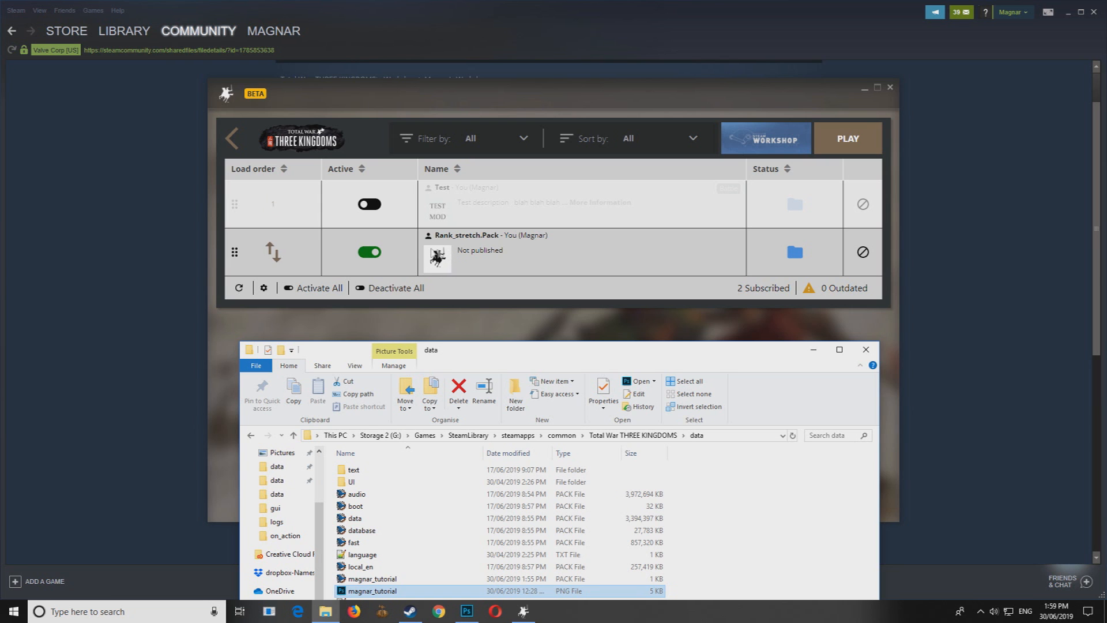
left_click_drag(573, 350, 518, 95)
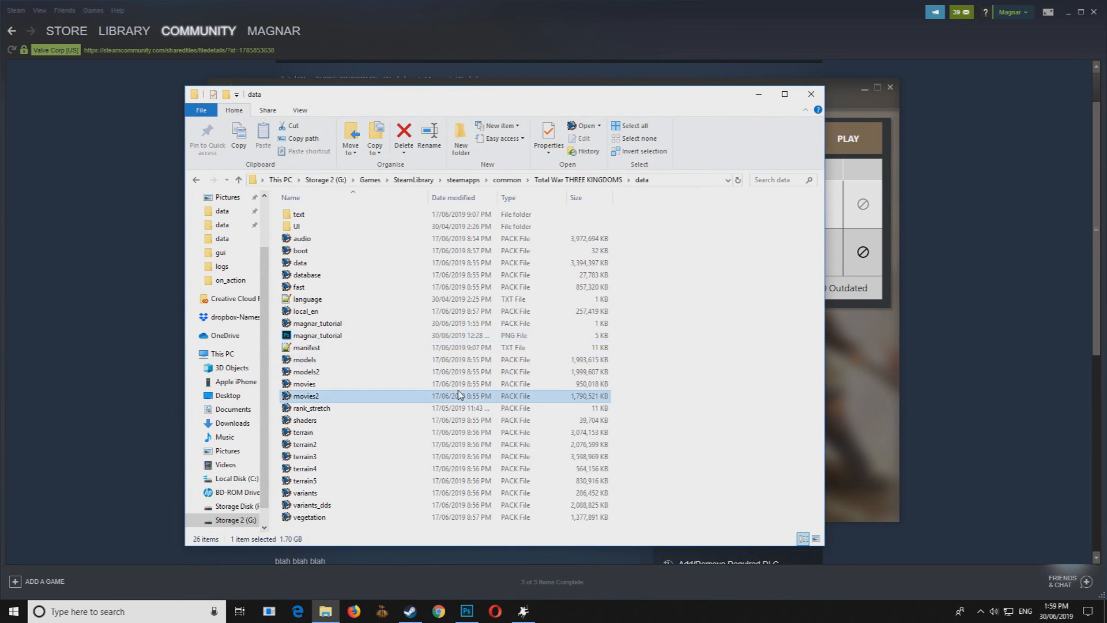
left_click(332, 411)
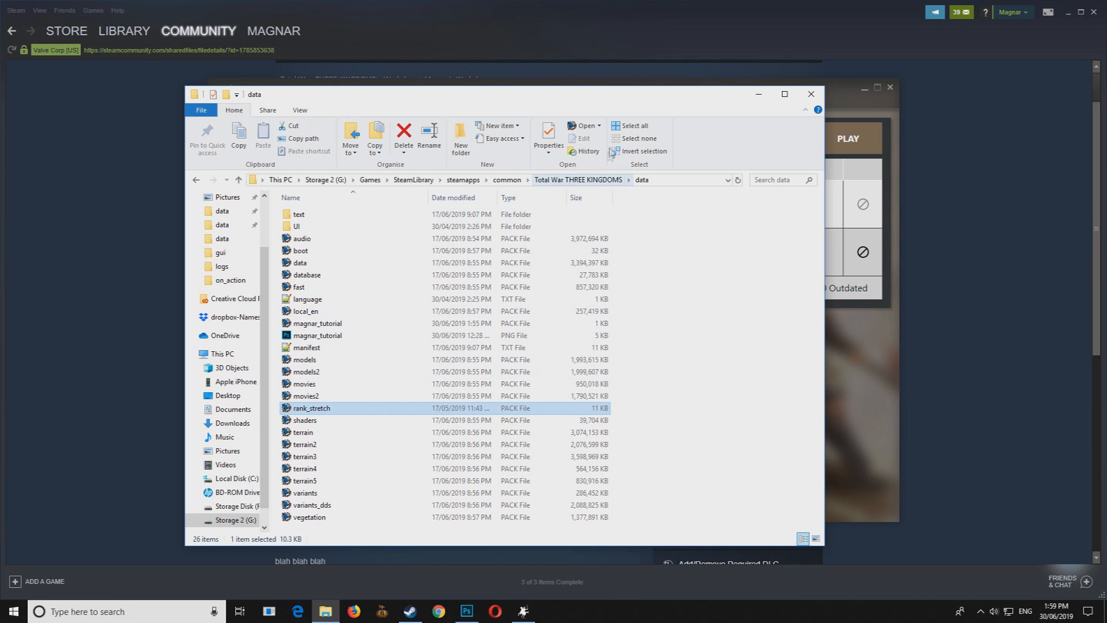
left_click_drag(610, 96, 551, 188)
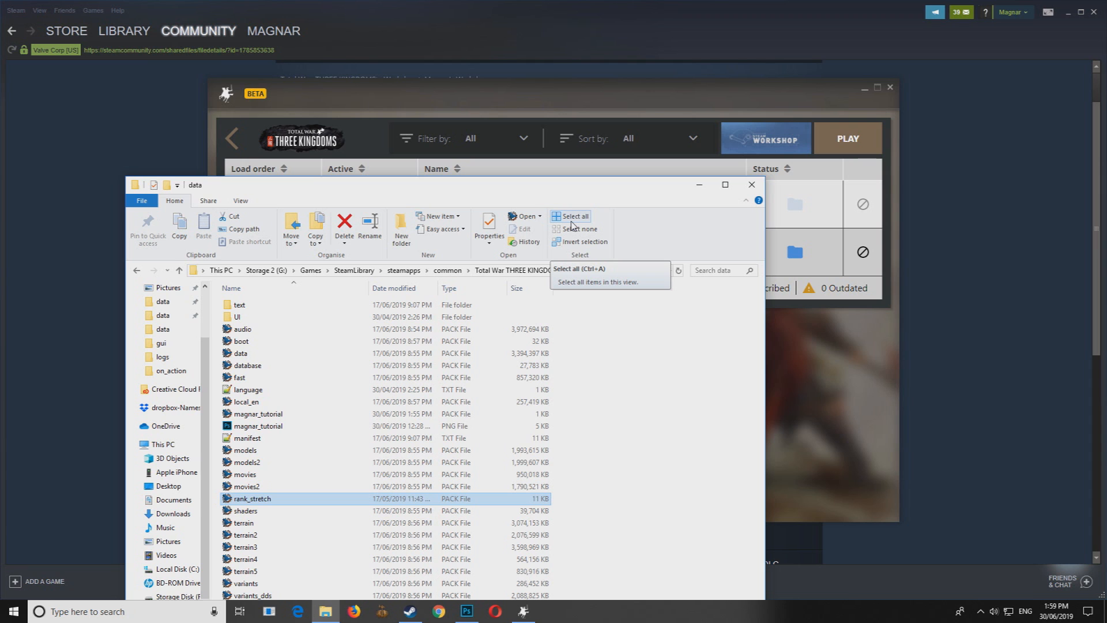
Step: Close the Total War launcher and reposition the data folder window over the Workshop page
left_click(524, 611)
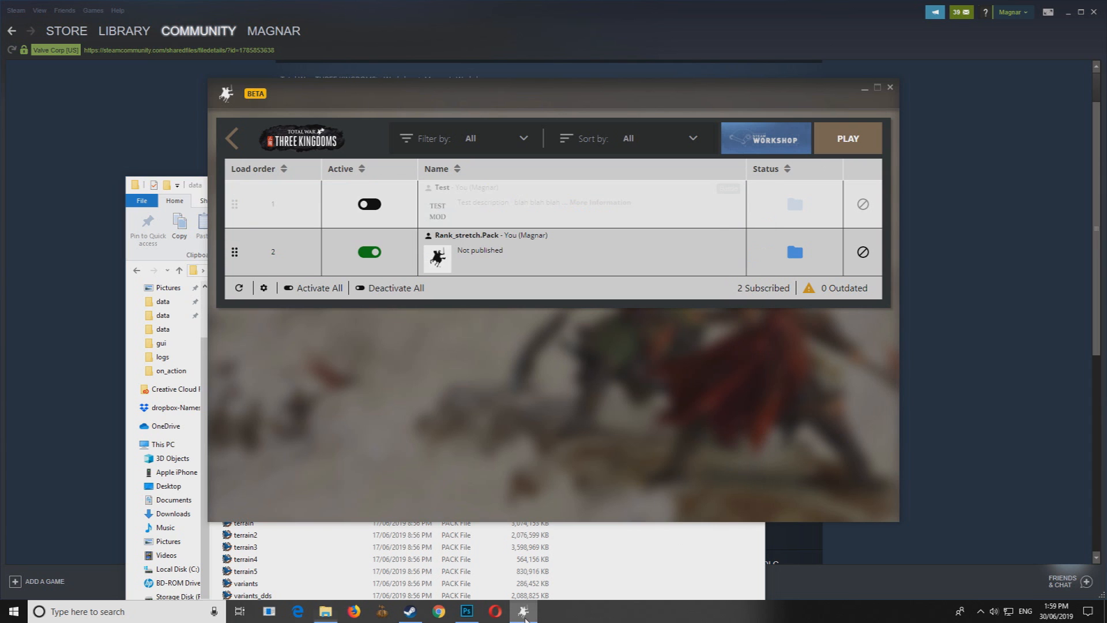
left_click(890, 89)
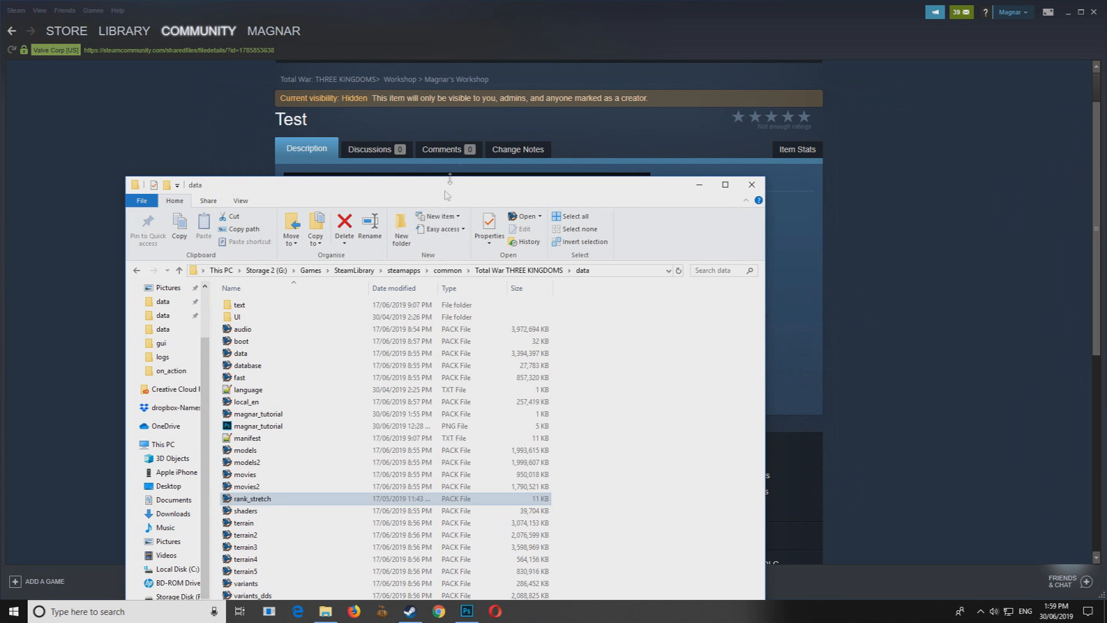
left_click_drag(449, 189, 504, 112)
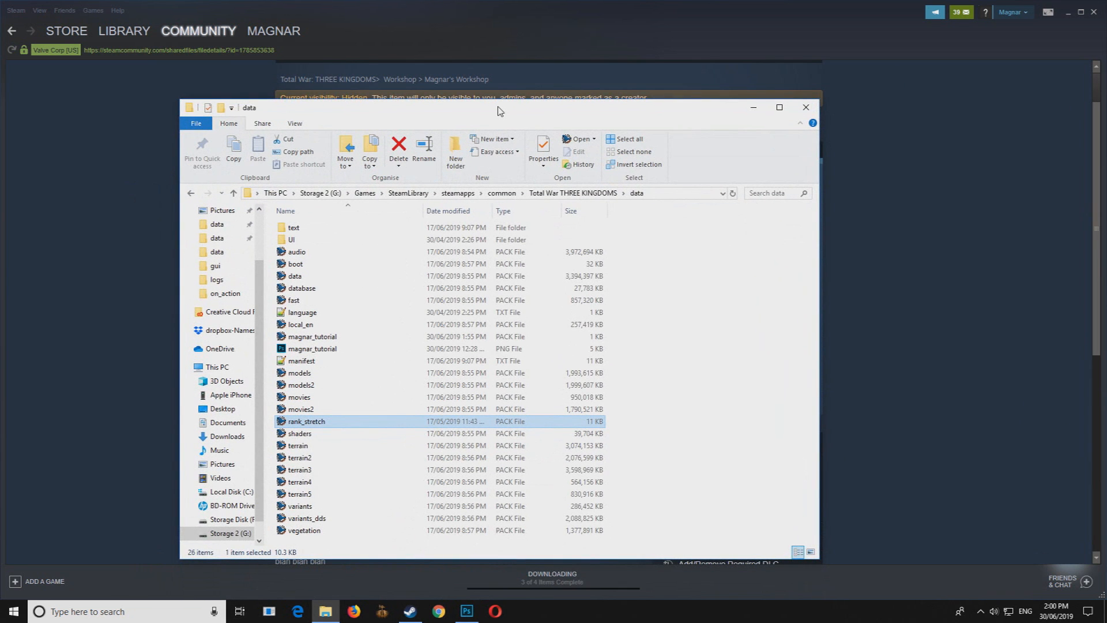